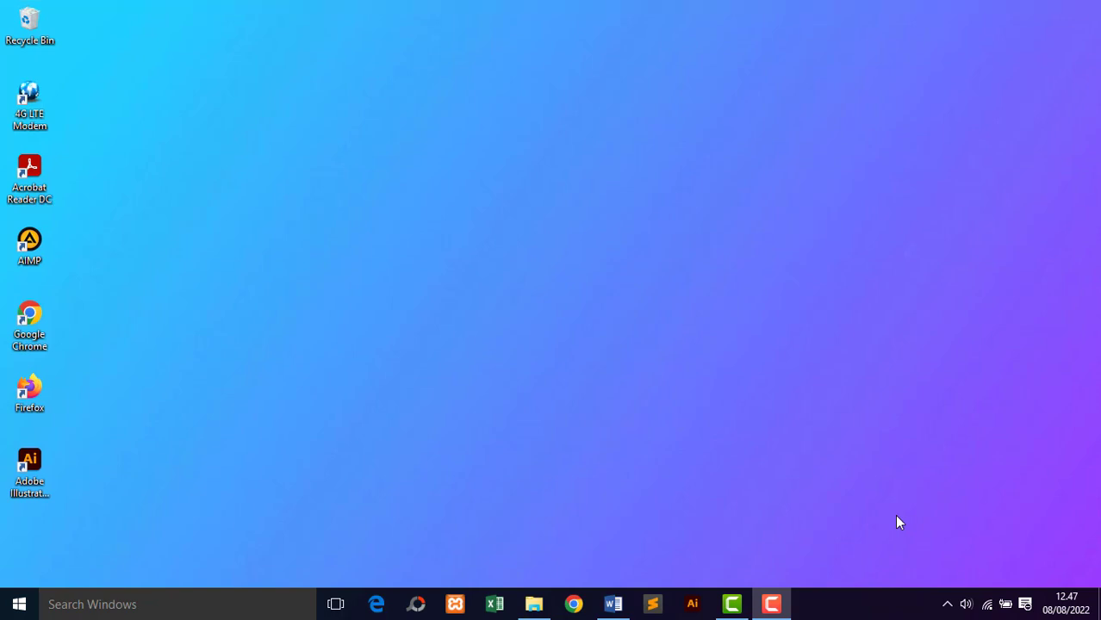
# Open Google Chrome and look for Google Forms (Formulir) in the Google apps list.
pyautogui.click(573, 605)
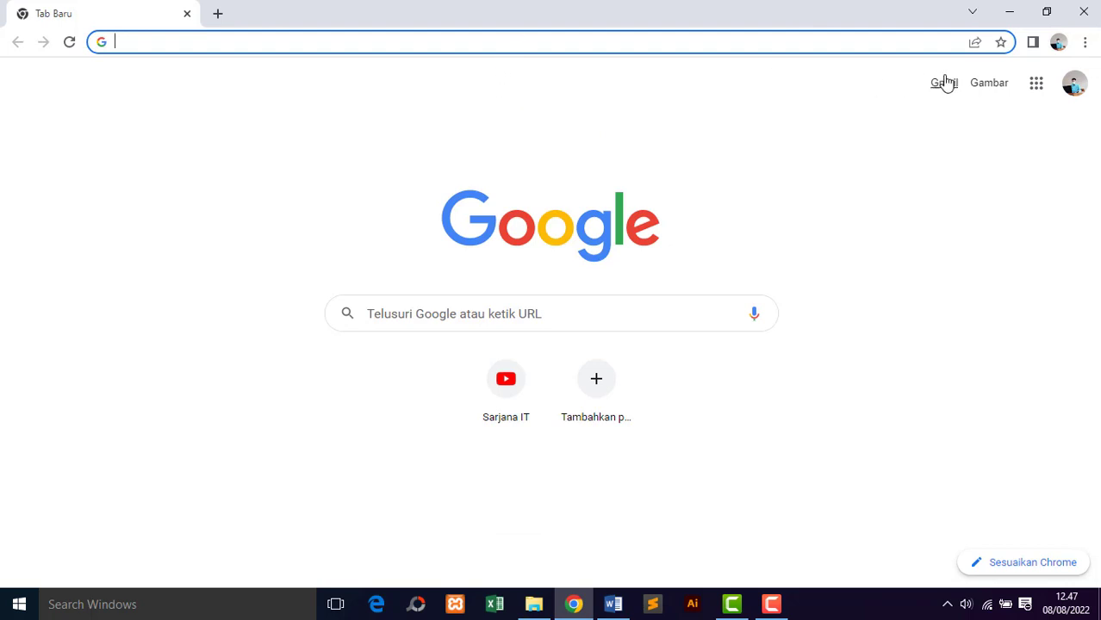
pyautogui.click(1037, 82)
pyautogui.moveTo(1090, 158); pyautogui.dragTo(1100, 386)
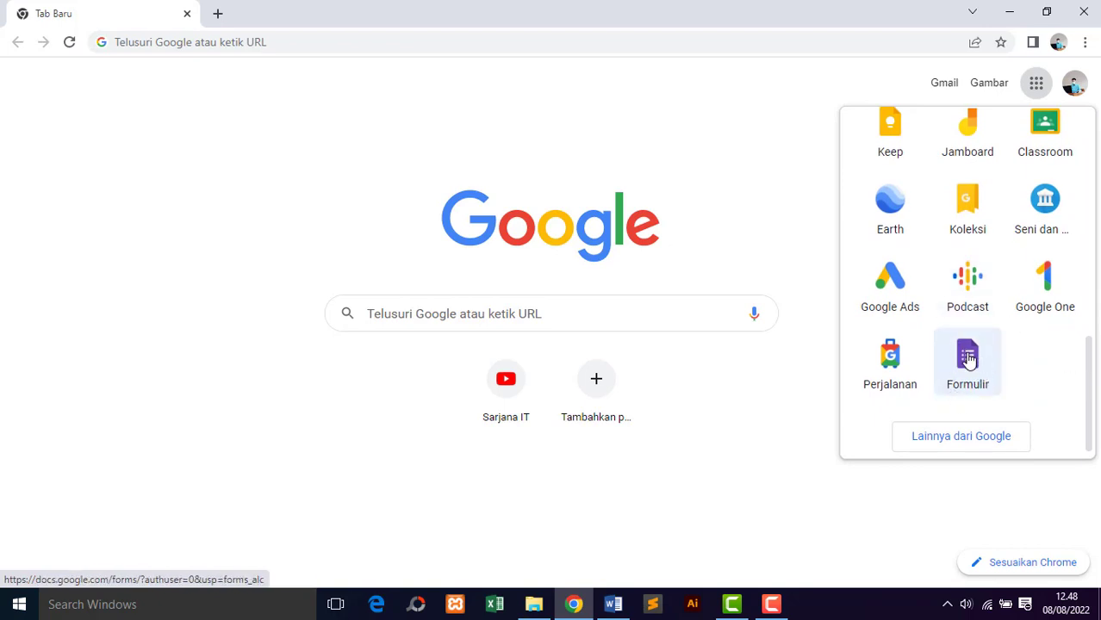
# Search Google for "GOOGLE FORM" and find the Google Forms sign-in result.
pyautogui.click(335, 43)
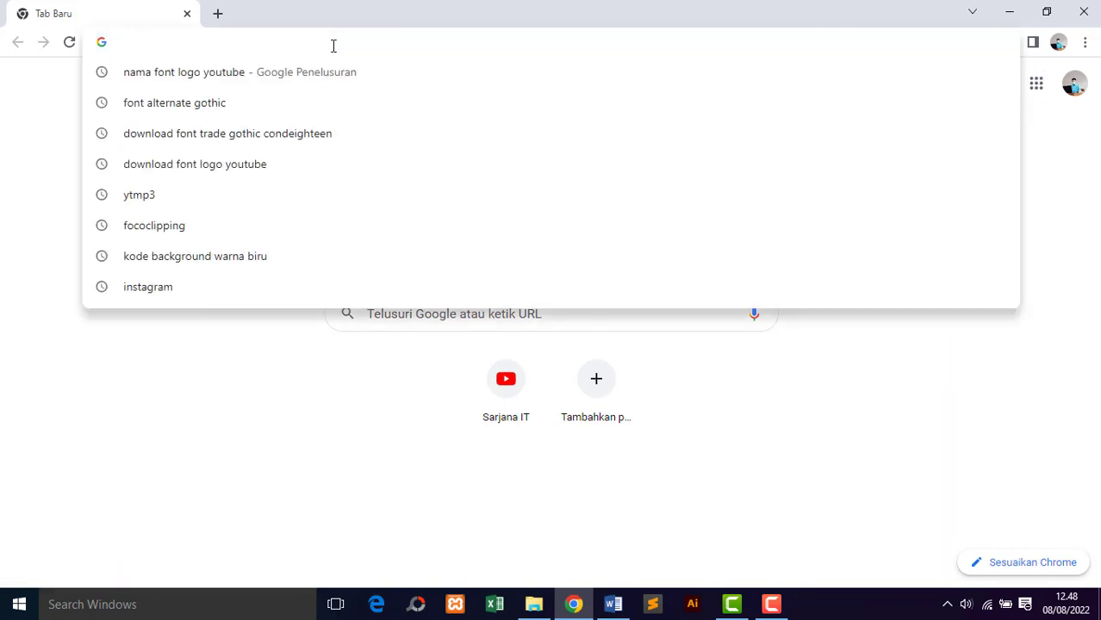
pyautogui.write('googl')
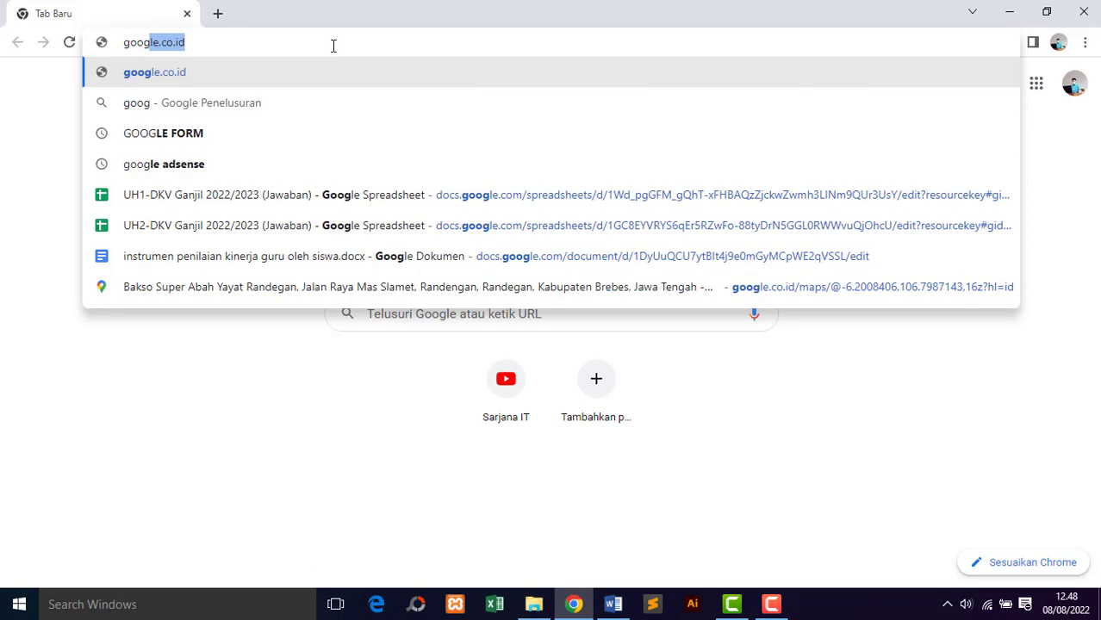
pyautogui.write('e fot')
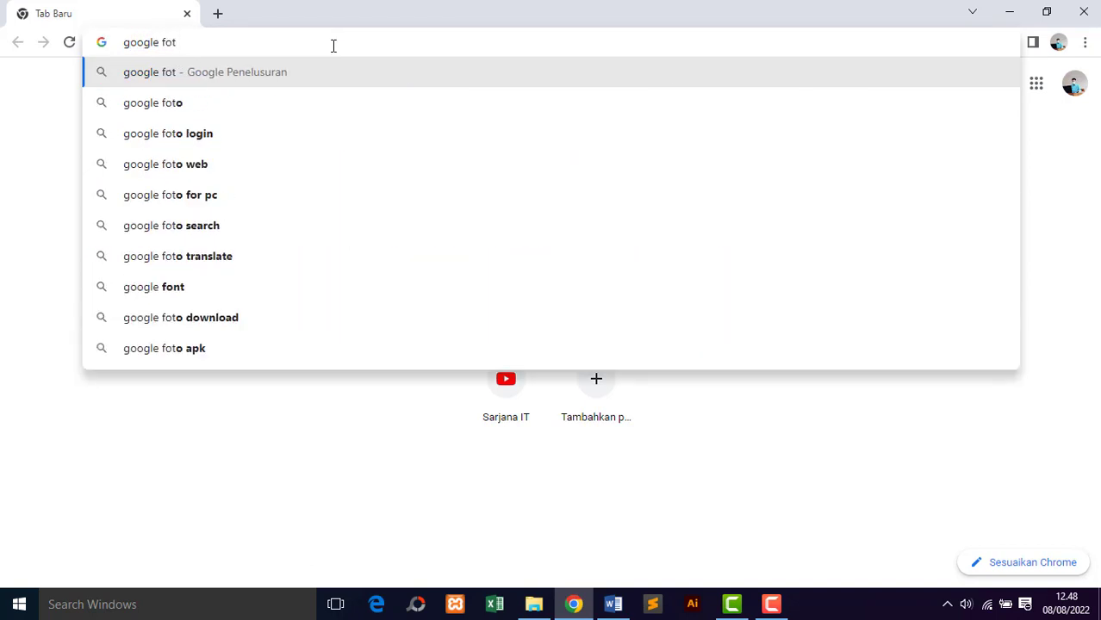
pyautogui.press('BackSpace')
pyautogui.write('r')
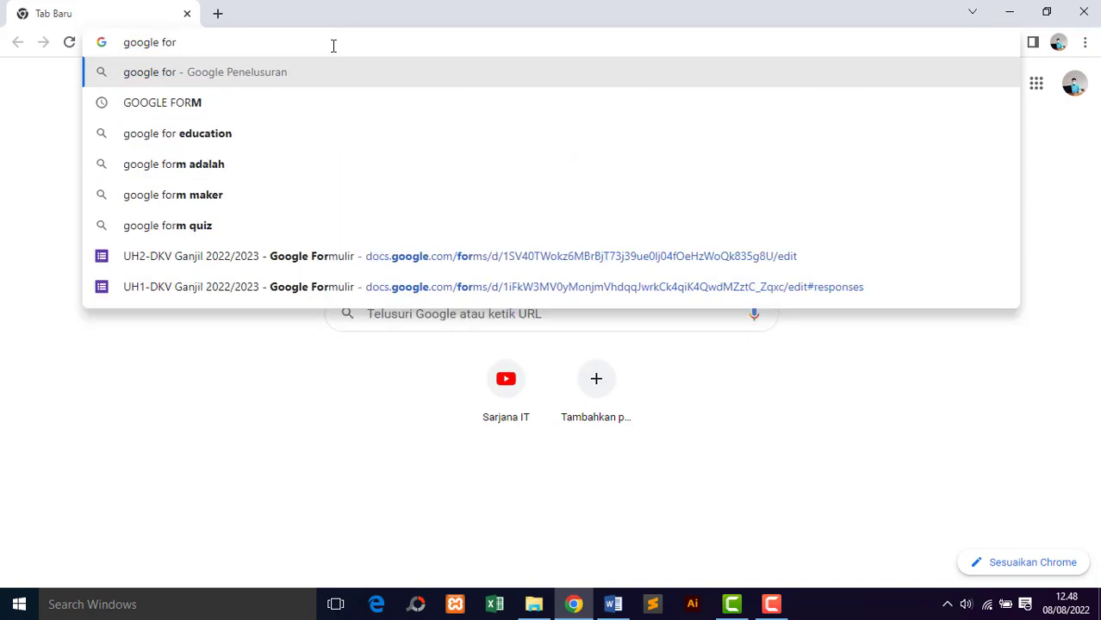
pyautogui.click(306, 107)
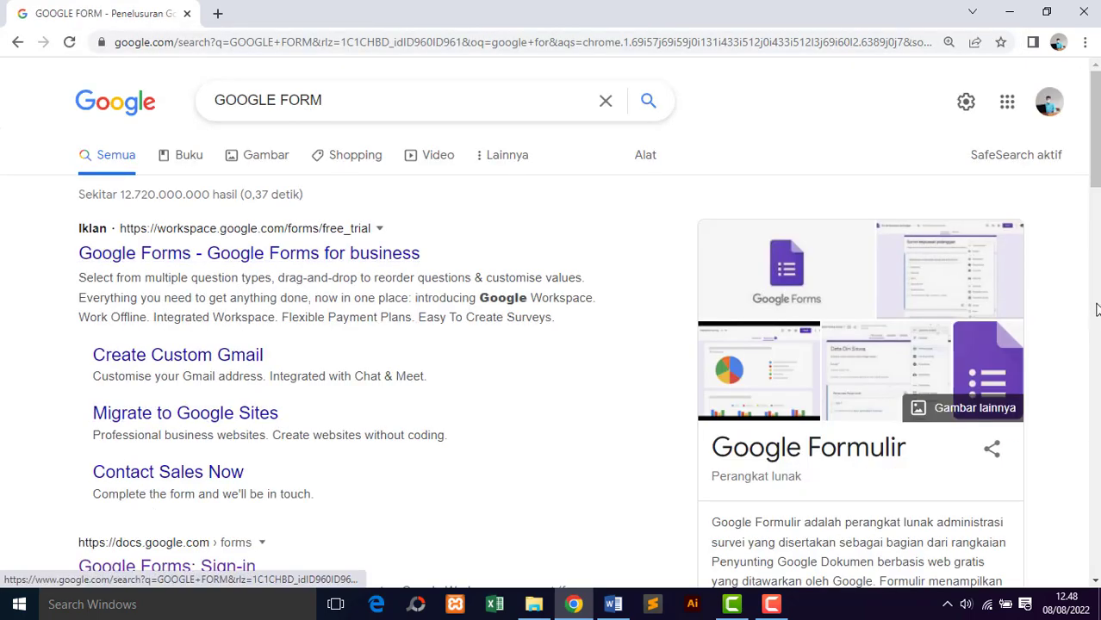
pyautogui.scroll(-2, 504, 437)
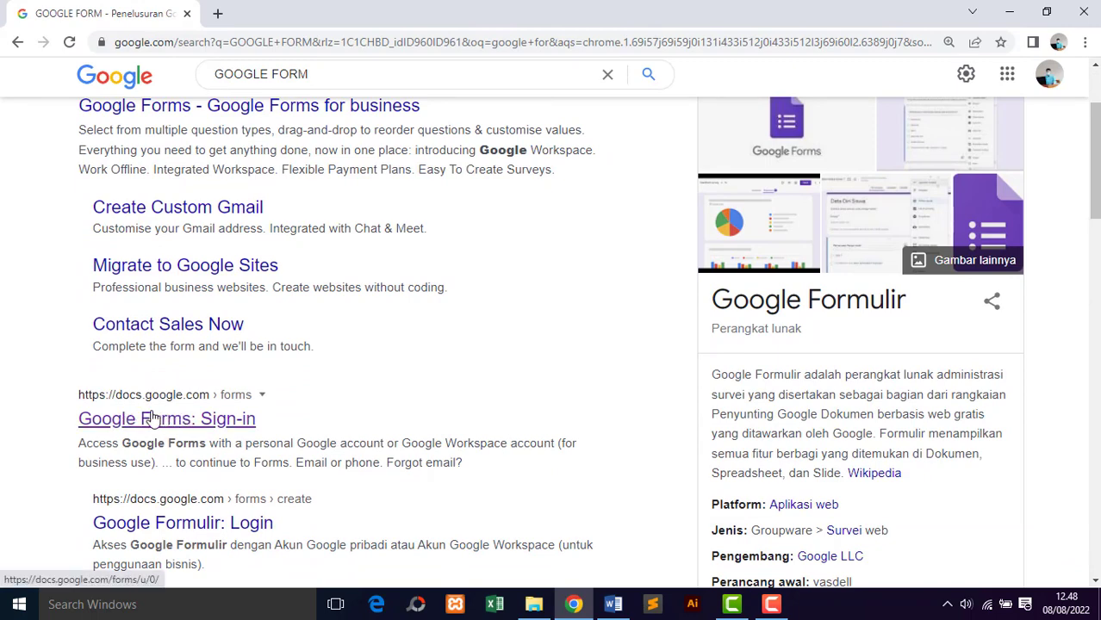
# Open Formulir from the Google apps list and create a new blank form.
pyautogui.click(1004, 74)
pyautogui.moveTo(1074, 173); pyautogui.dragTo(1081, 418)
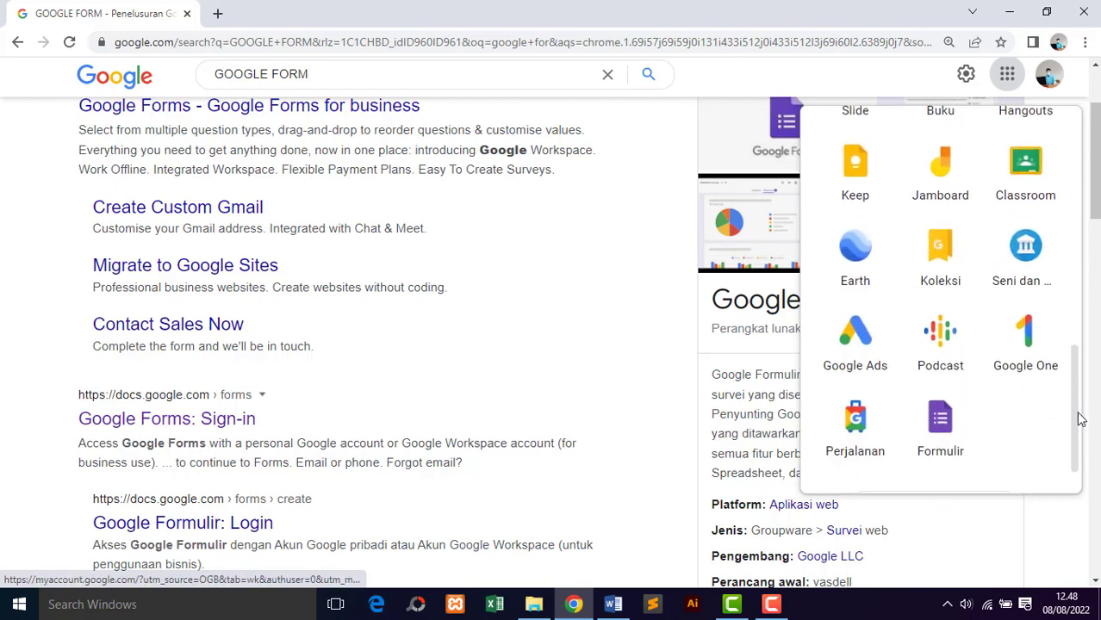
pyautogui.click(953, 435)
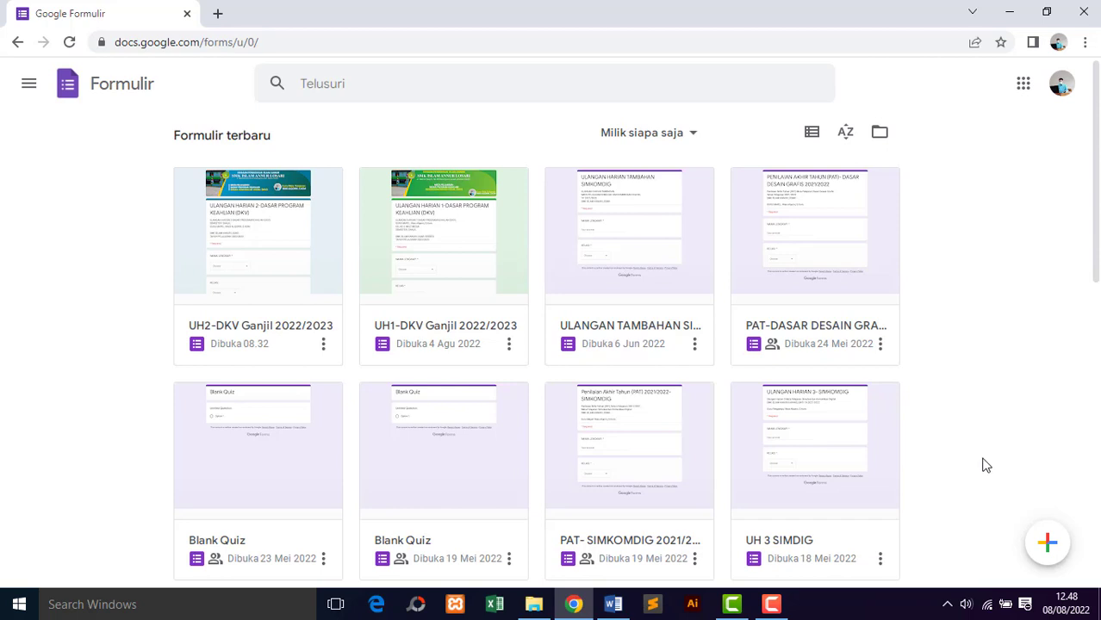
pyautogui.moveTo(1048, 544)
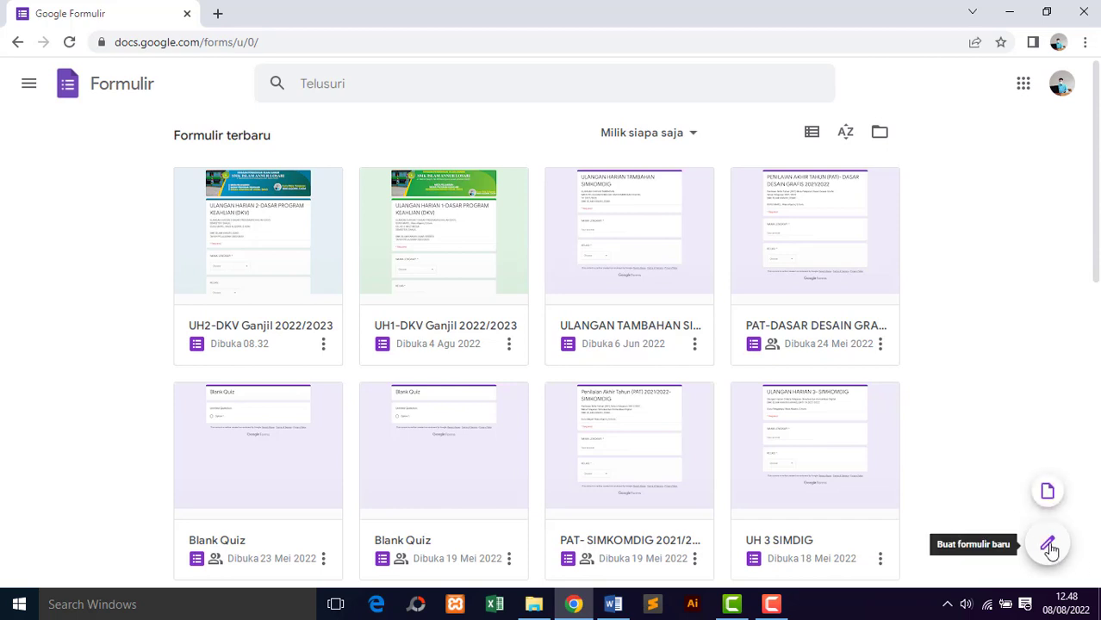
pyautogui.click(1048, 546)
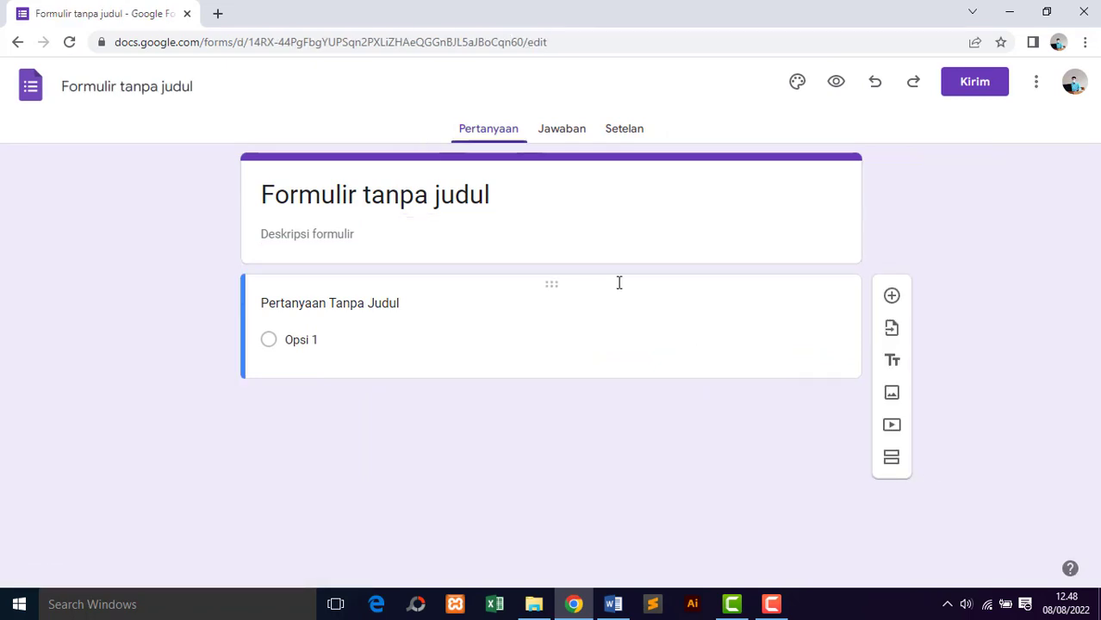
# Replace the form's title with "ULANGAN HARIAN 1-DASAR DESAIN GRAFIS".
pyautogui.click(524, 207)
pyautogui.click(484, 269)
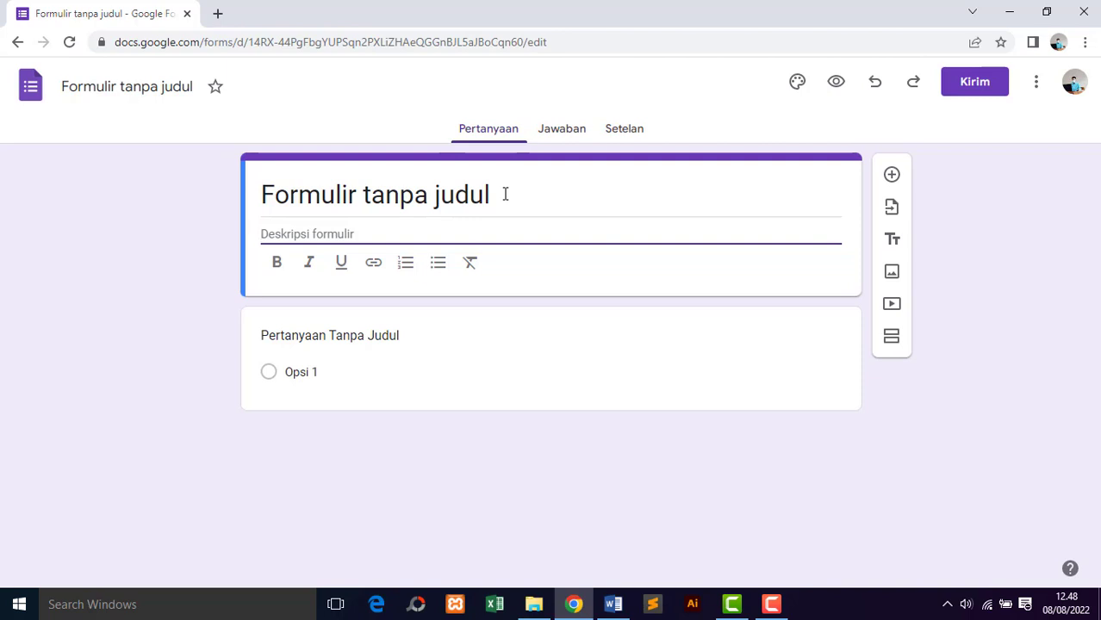
pyautogui.moveTo(506, 194); pyautogui.dragTo(278, 200)
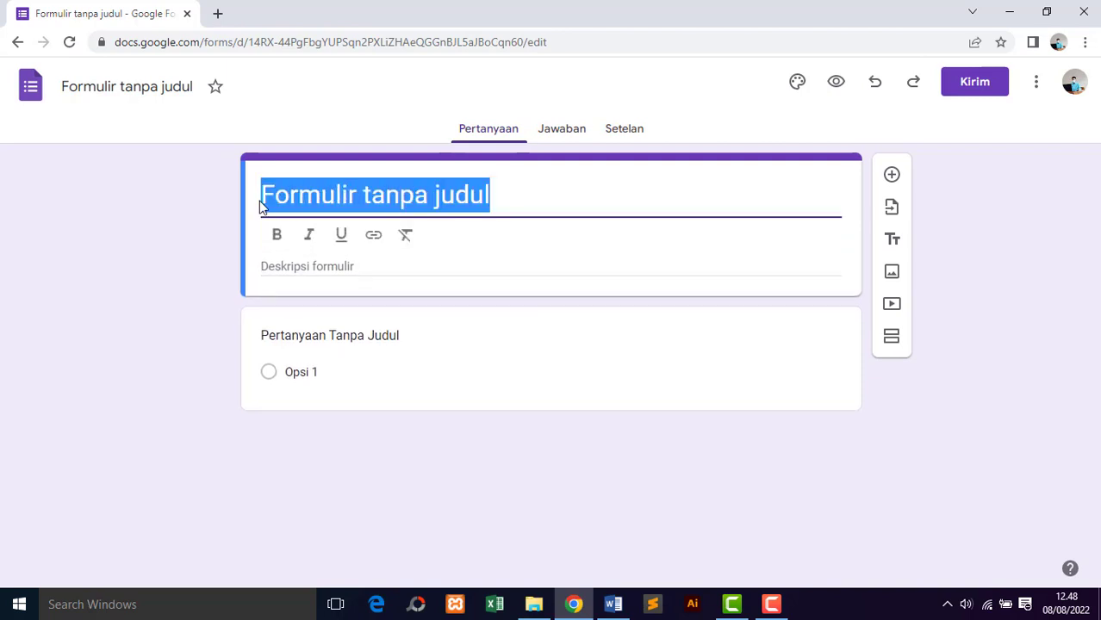
pyautogui.write('uLANGA')
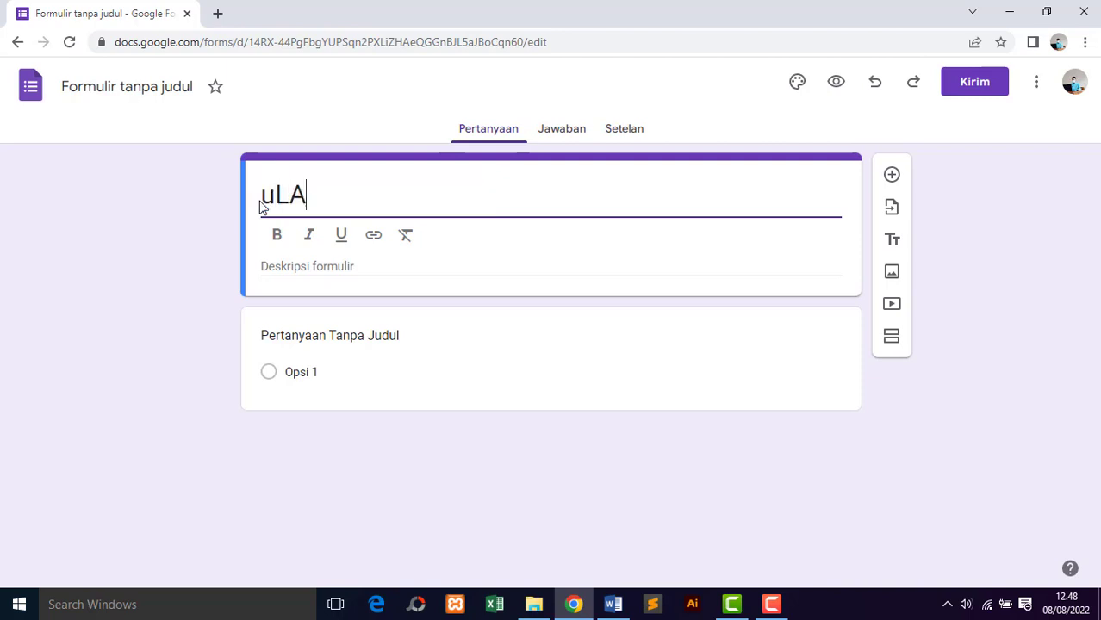
pyautogui.press('BackSpace')
pyautogui.press('BackSpace')
pyautogui.press('BackSpace')
pyautogui.press('BackSpace')
pyautogui.press('BackSpace')
pyautogui.press('BackSpace')
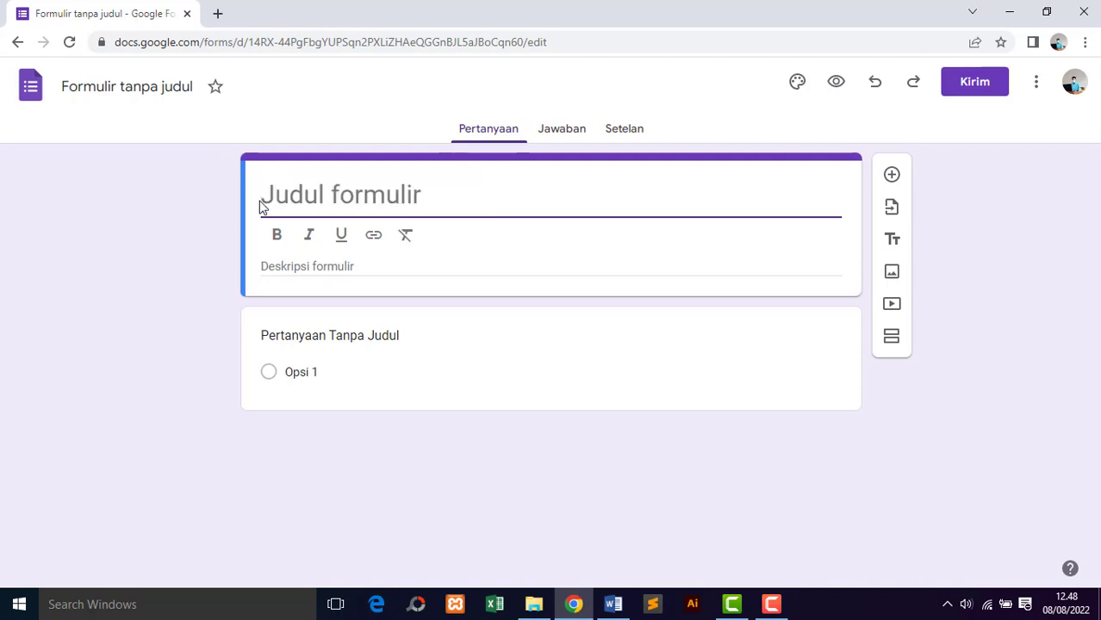
pyautogui.write('ULAN')
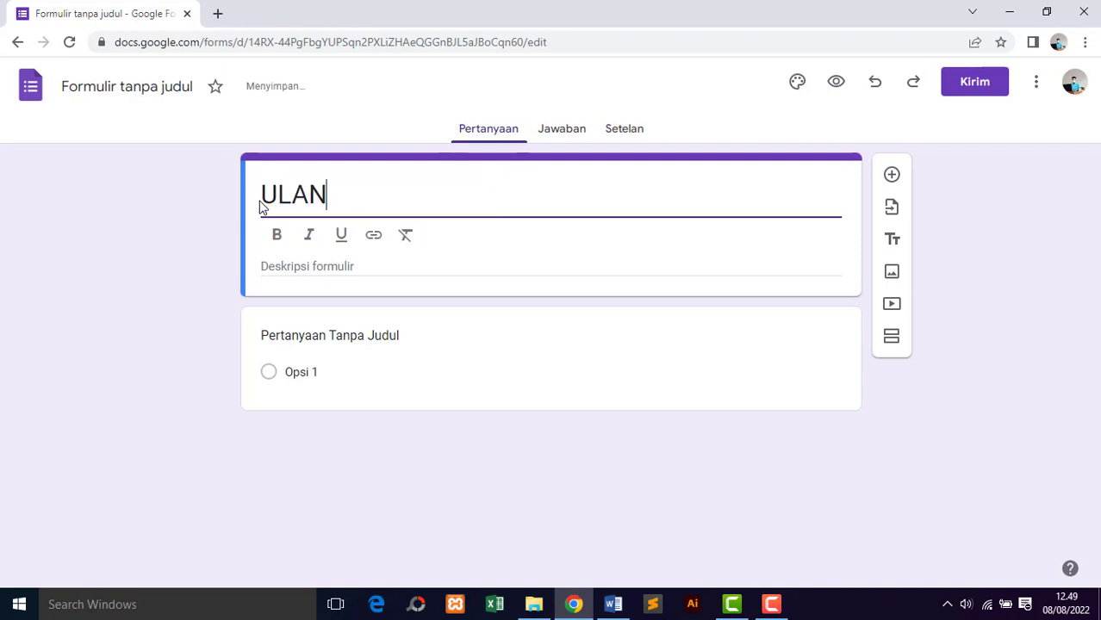
pyautogui.write('GAN HARIAN ')
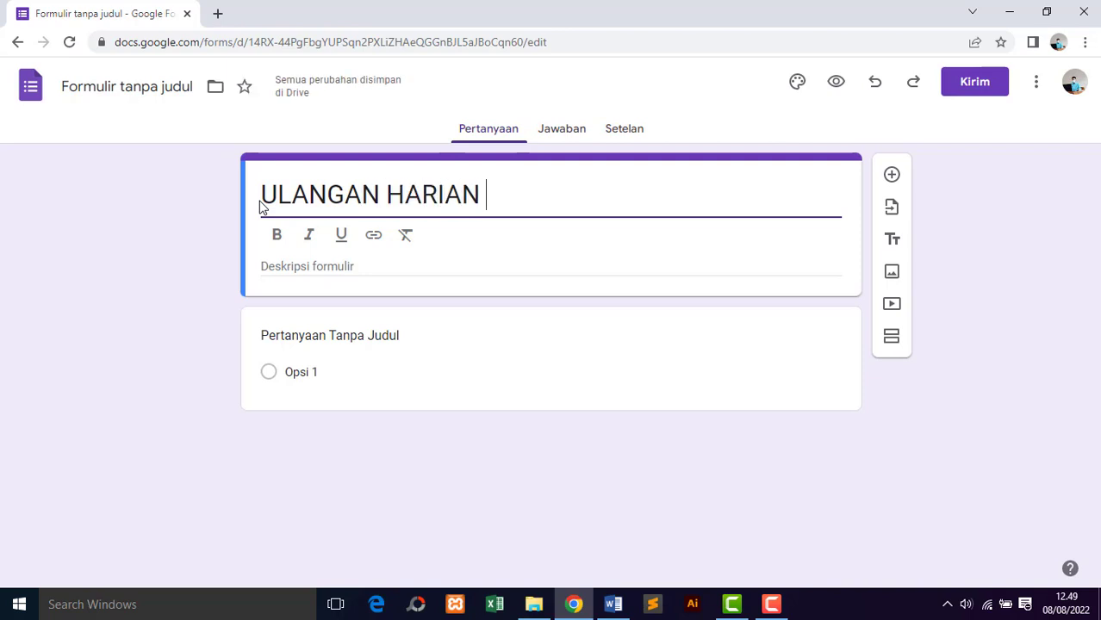
pyautogui.write('1-DA')
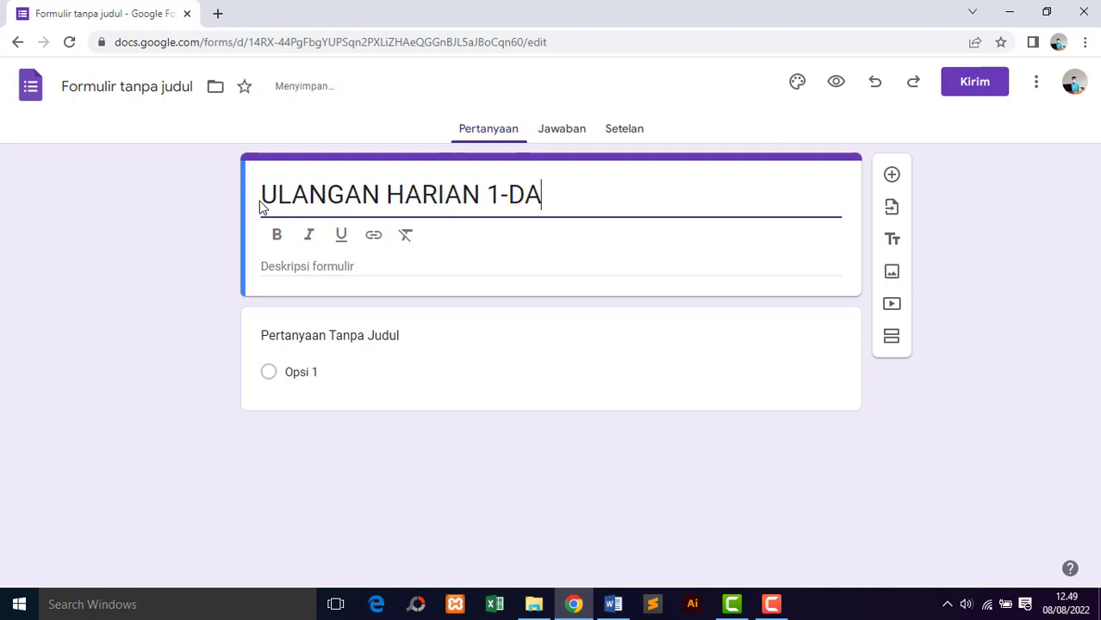
pyautogui.write('SAR DESAIN')
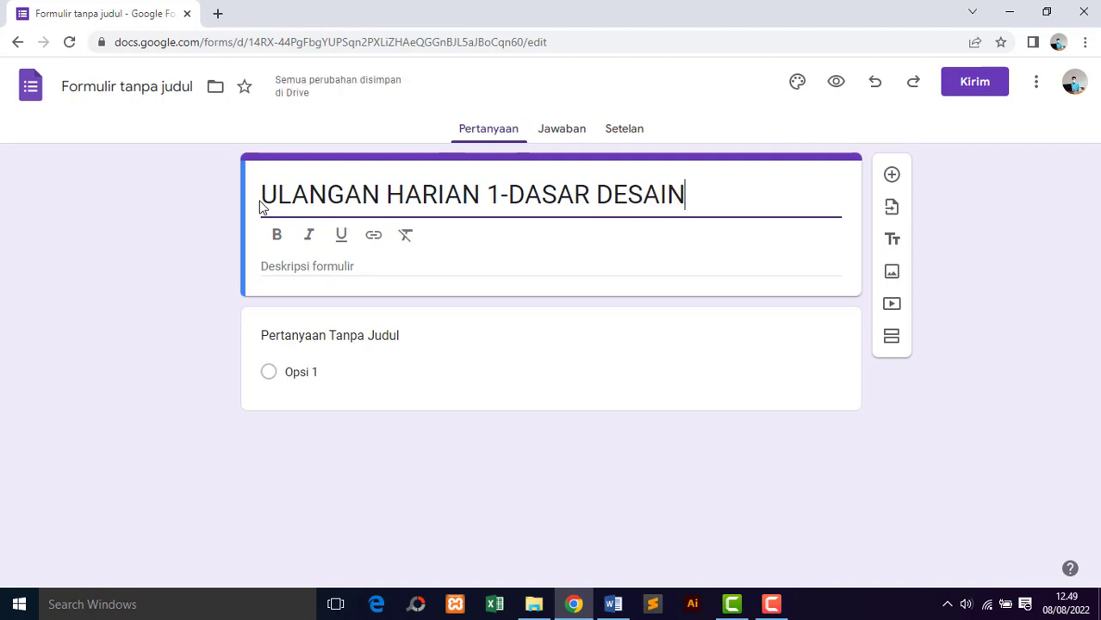
pyautogui.write(' GRAFIS')
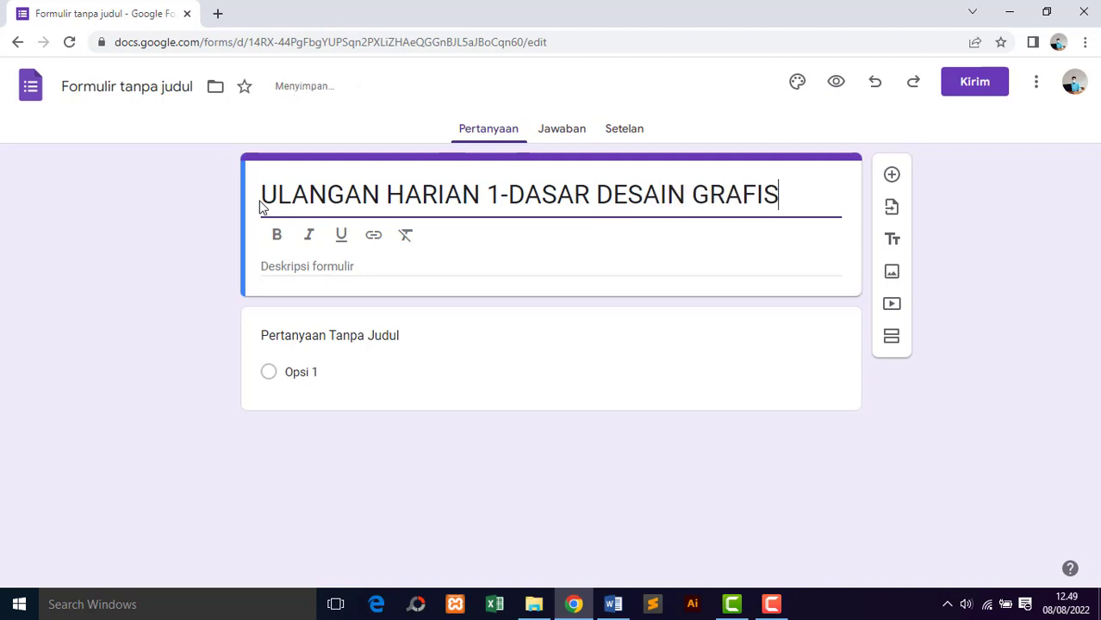
# Enter "Ulangan Harian 2 Dasar Desain Grafis" as the first line of the form description.
pyautogui.click(362, 265)
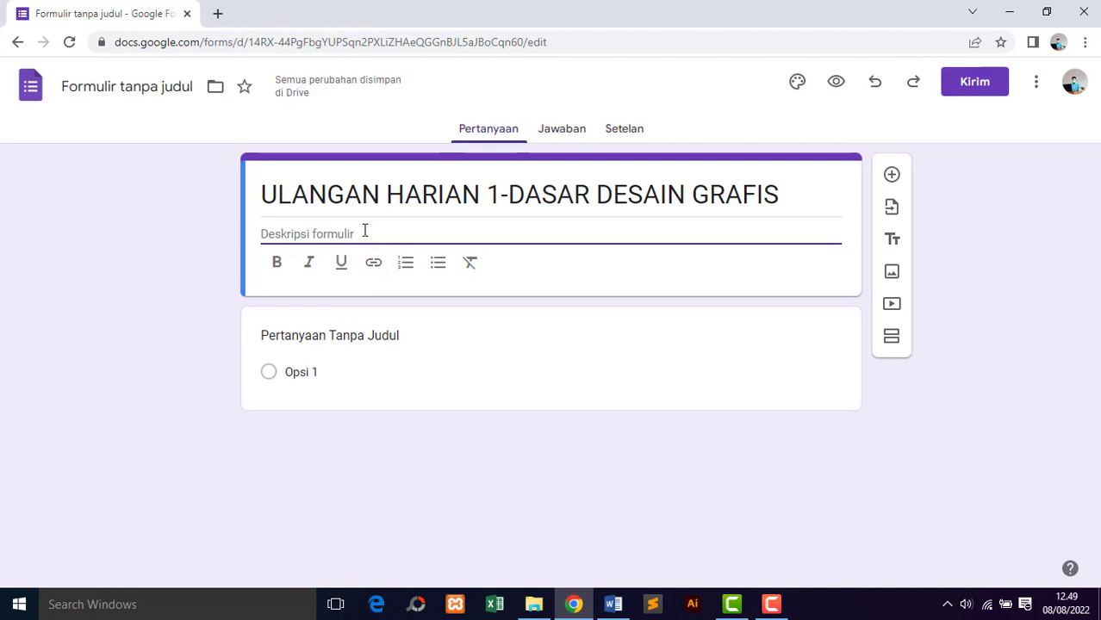
pyautogui.write('Ul')
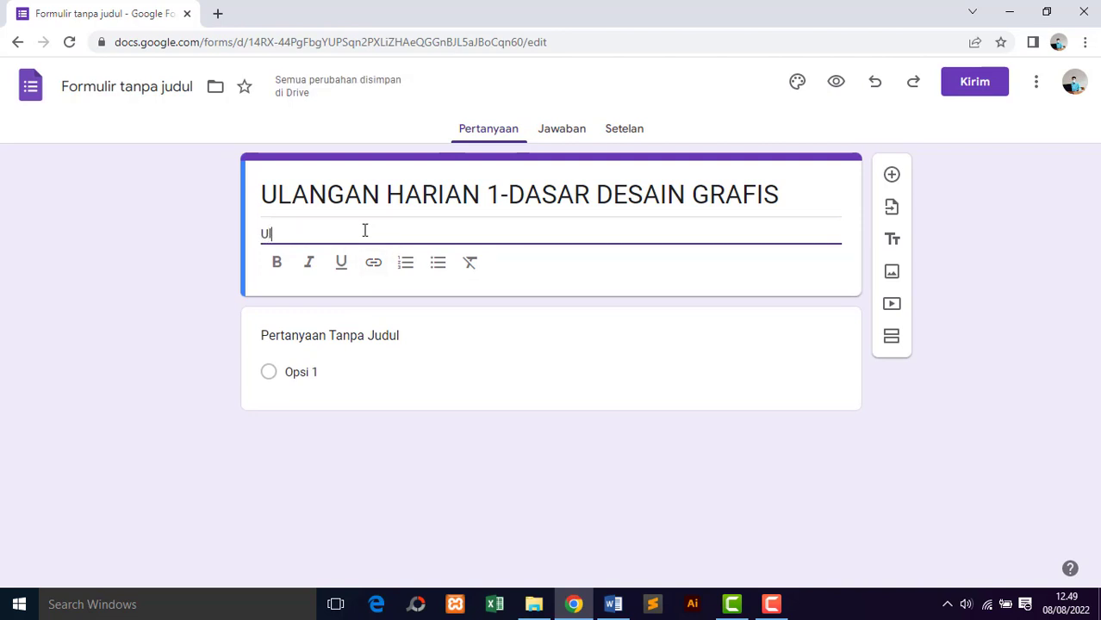
pyautogui.write('anga')
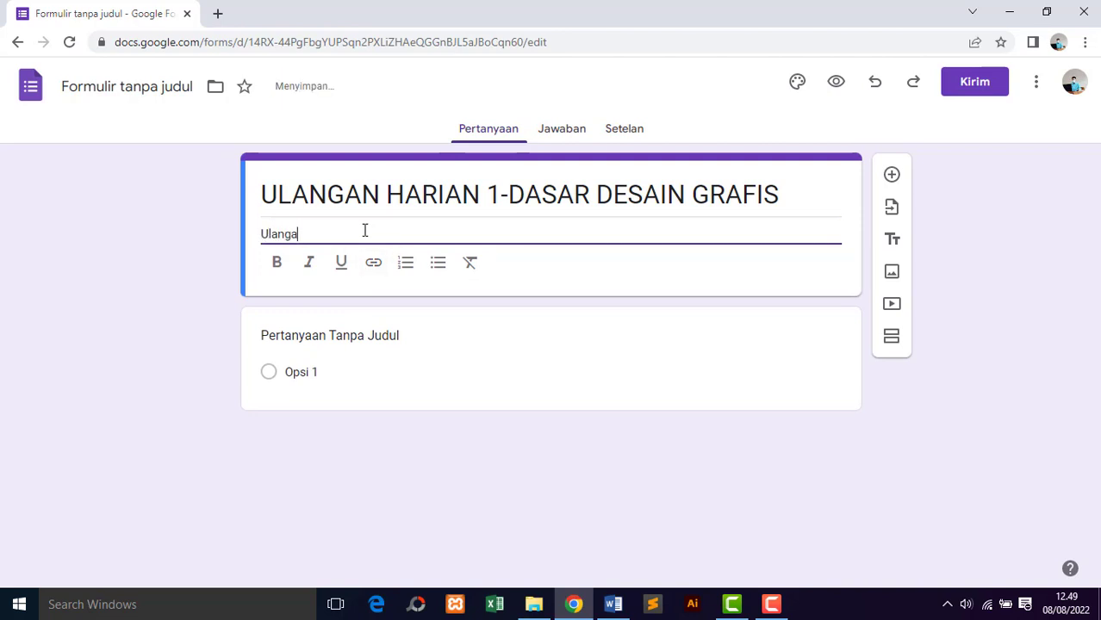
pyautogui.write('n Harian 2')
pyautogui.write('Desain')
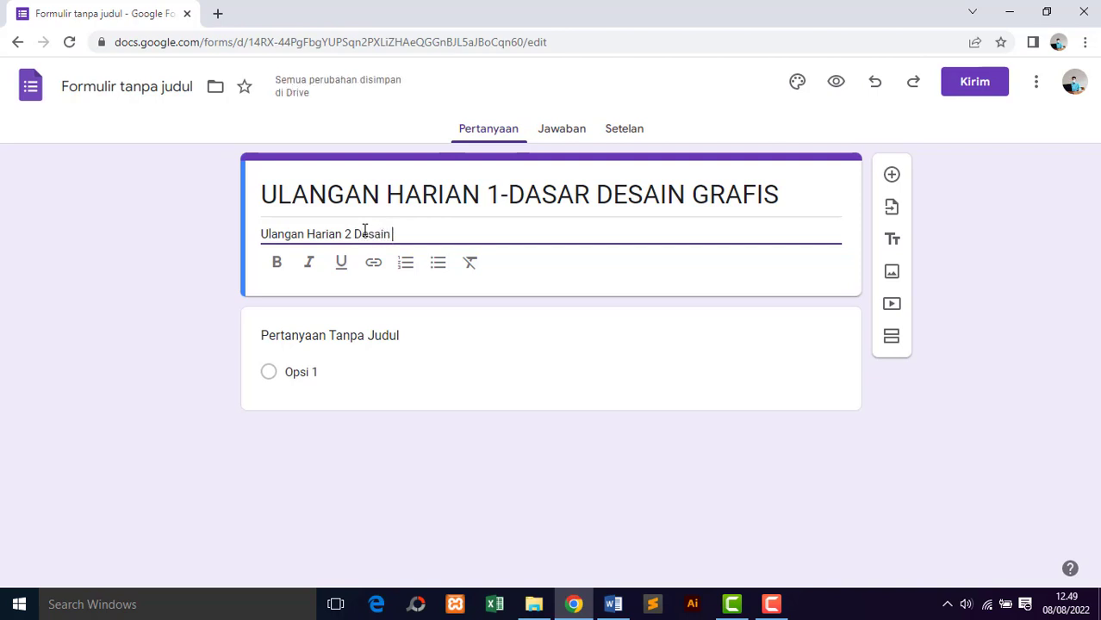
pyautogui.write(' Grafis')
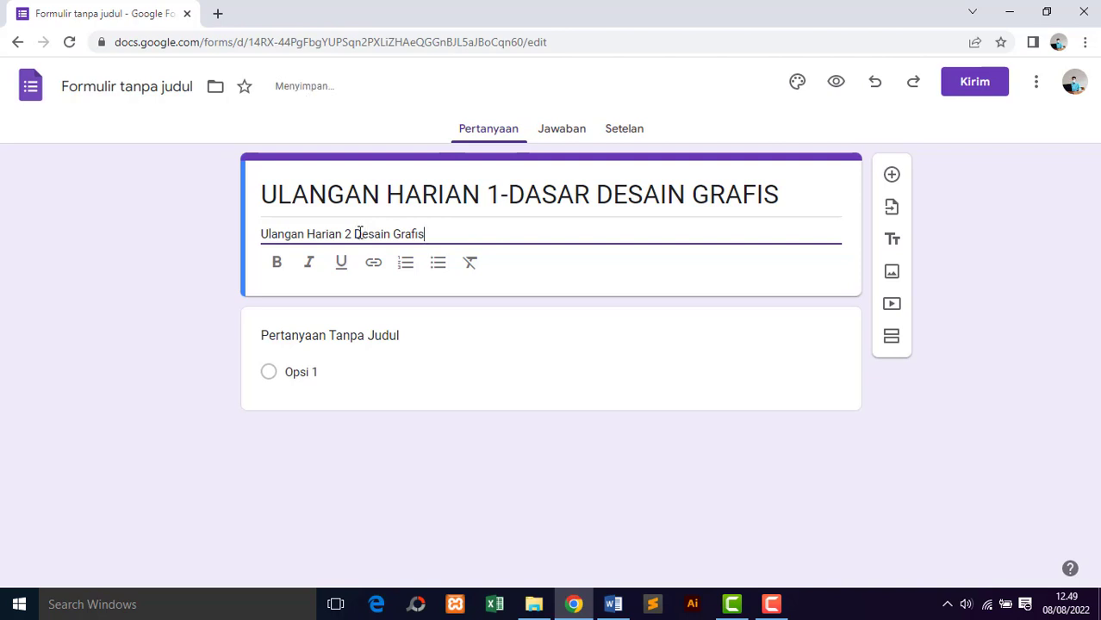
pyautogui.click(361, 234)
pyautogui.write('asar D')
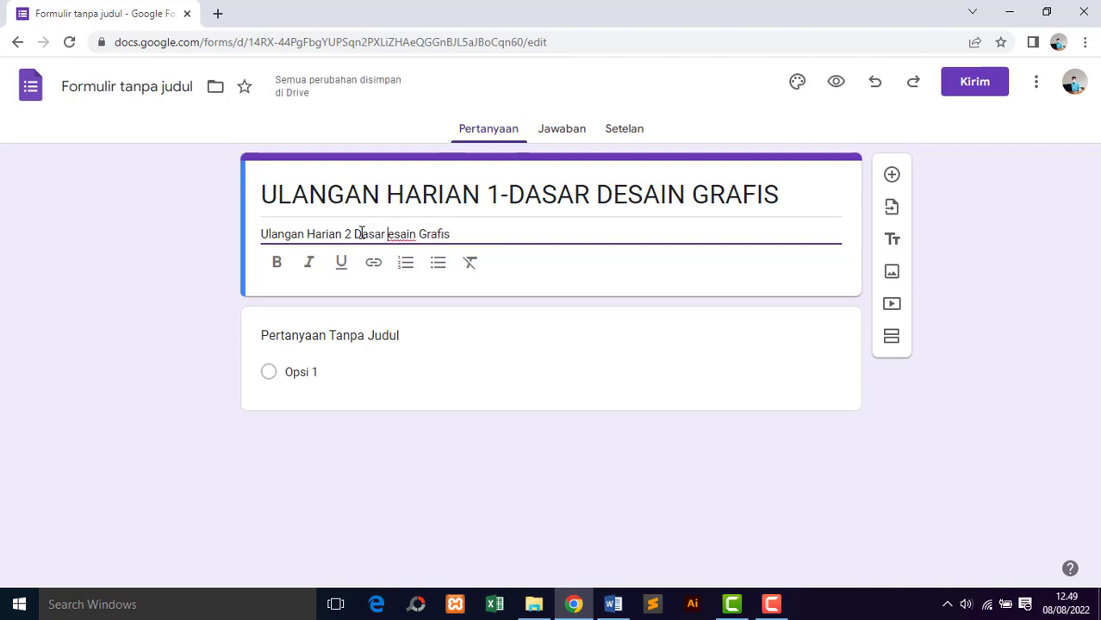
pyautogui.click(462, 235)
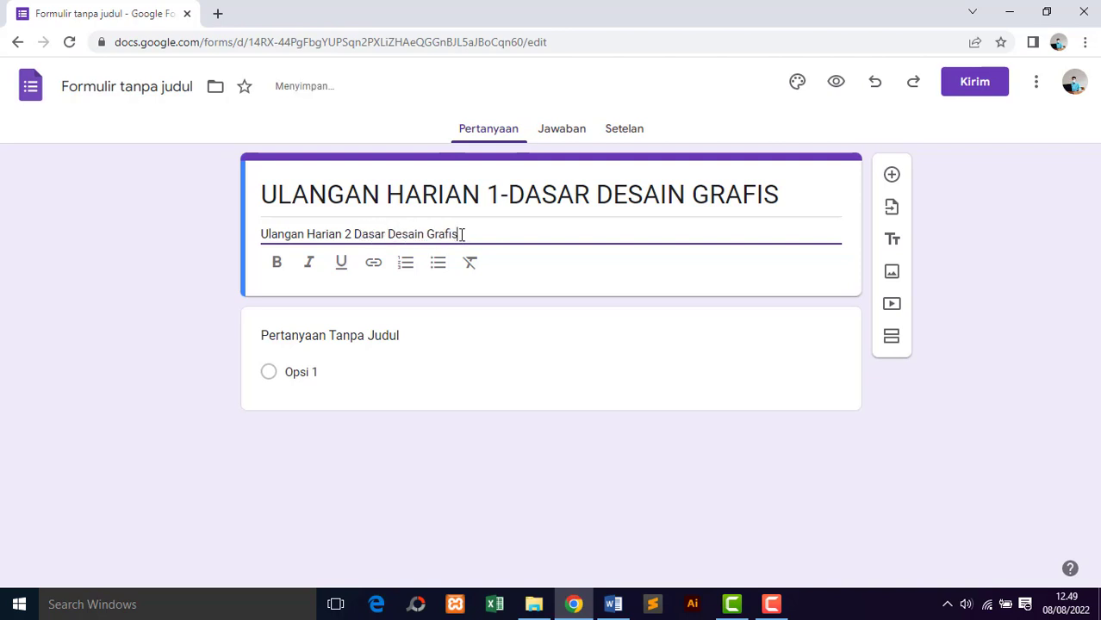
# Add the lines "Kelas X Multimedia" and "Semester Ganjil 2022/2023" to the form description.
pyautogui.press('Return')
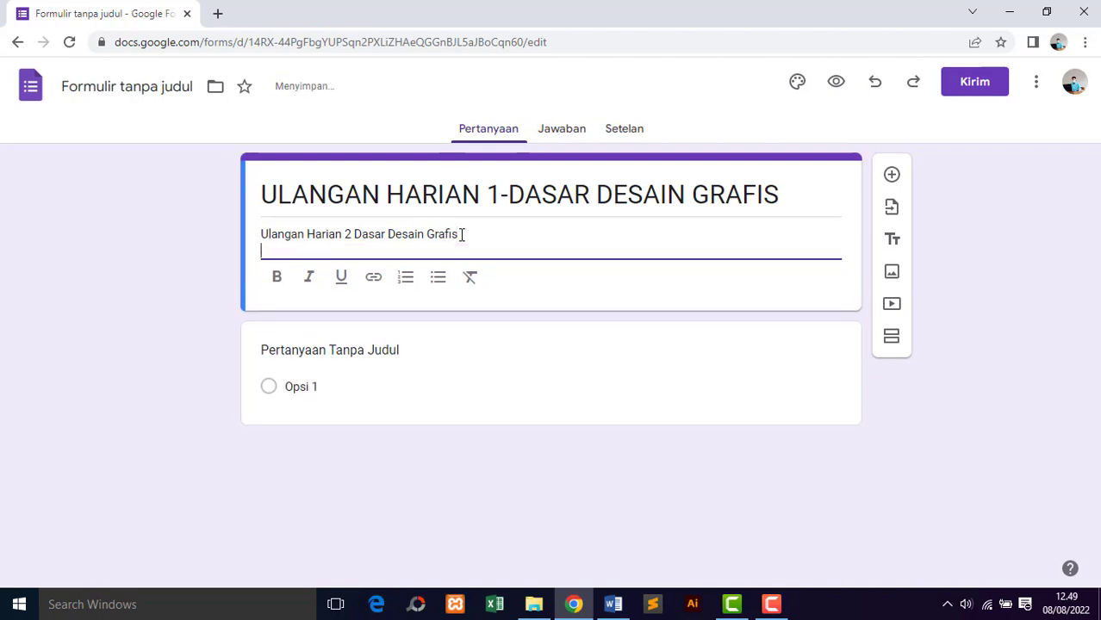
pyautogui.write('Ke')
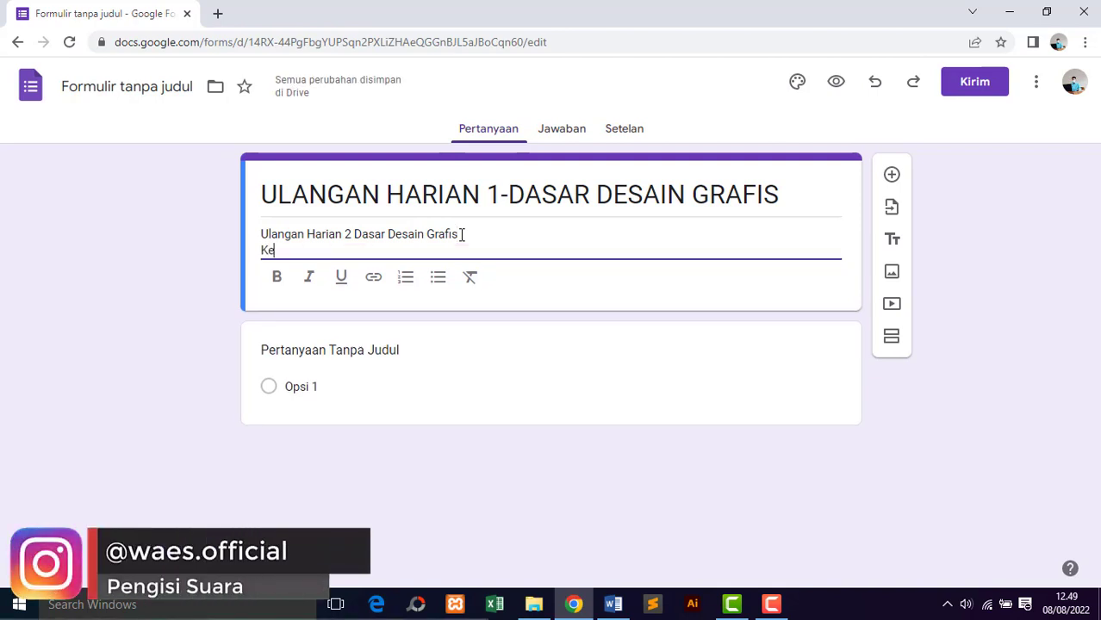
pyautogui.write('las X ')
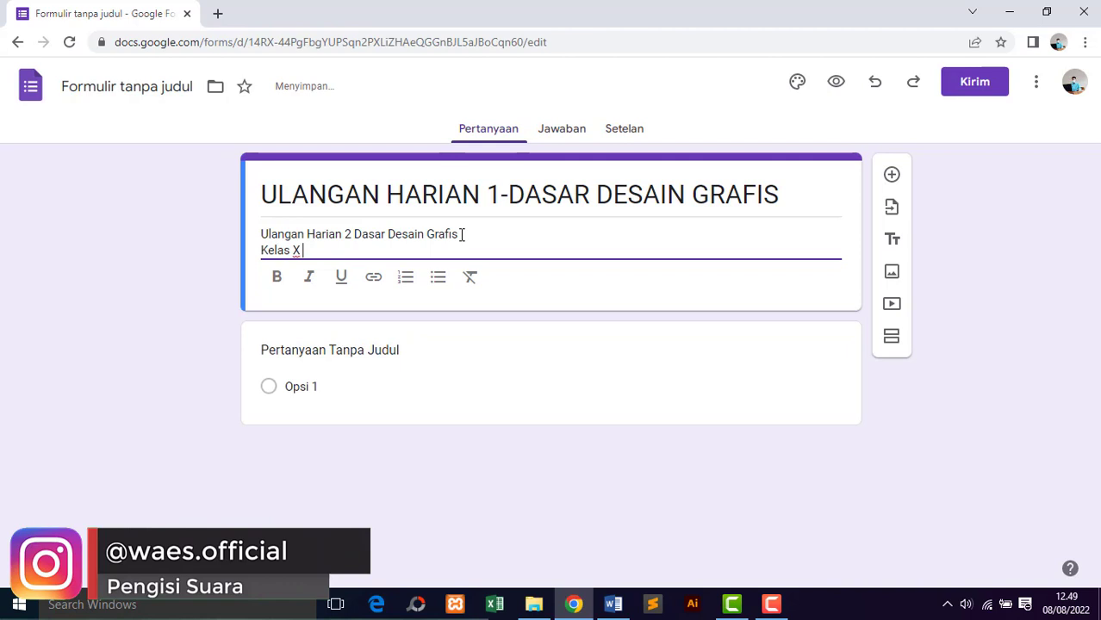
pyautogui.write('Multimedia')
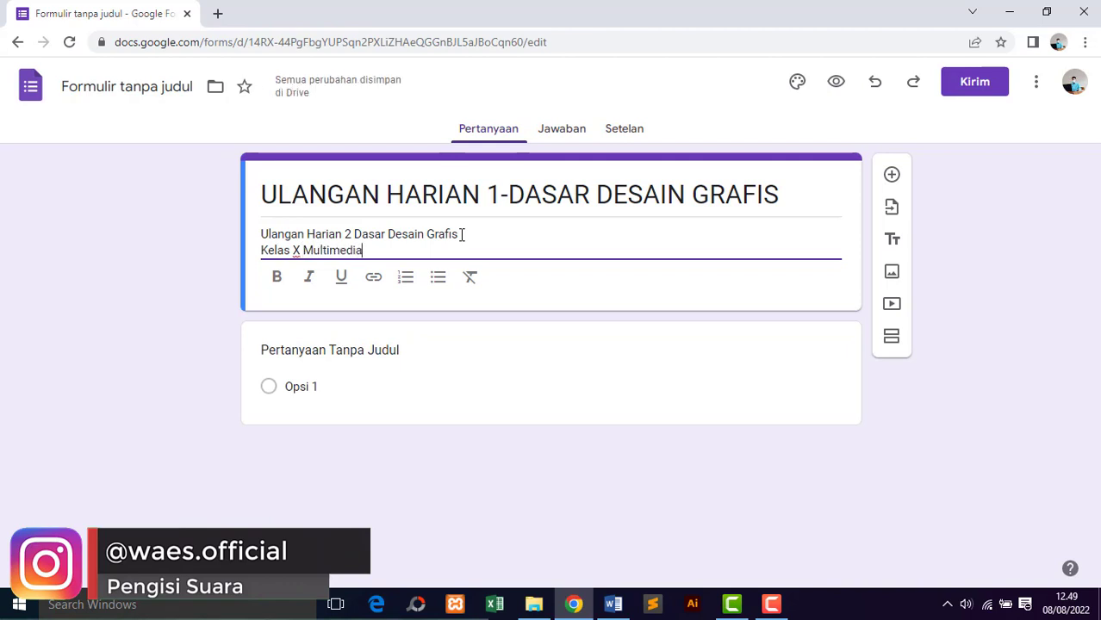
pyautogui.press('Return')
pyautogui.write('Se')
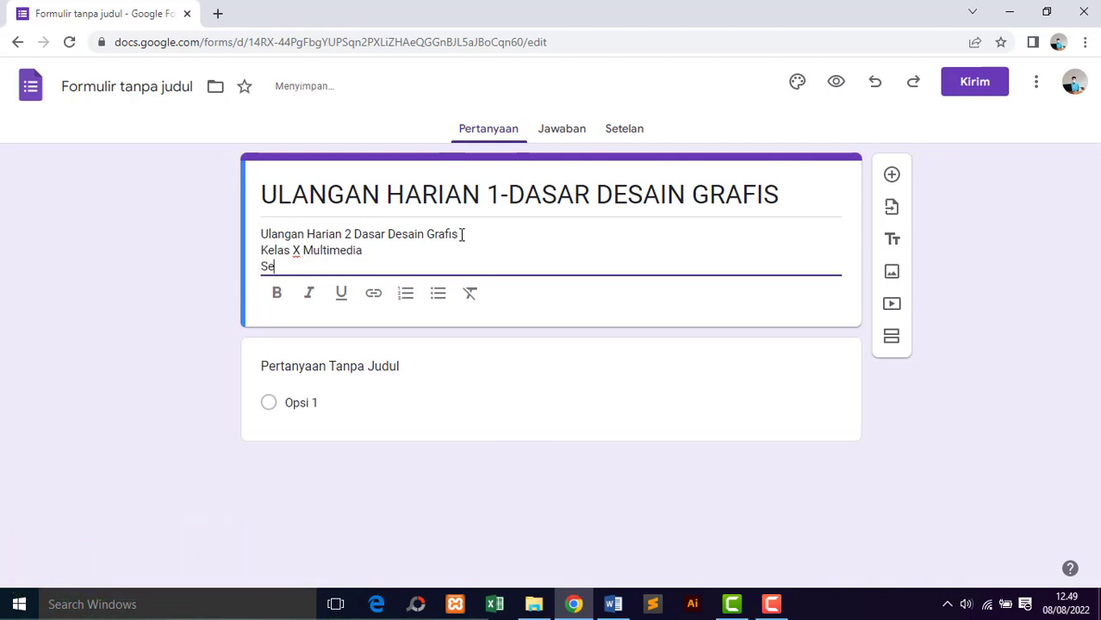
pyautogui.write('mester')
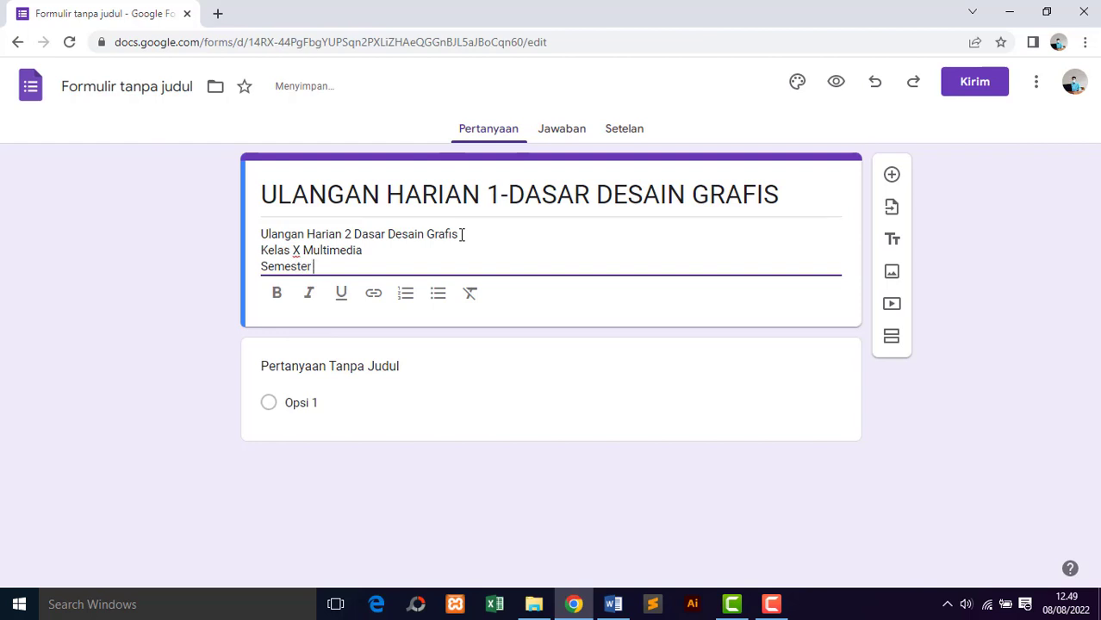
pyautogui.write(' Ganjil 2022/2023')
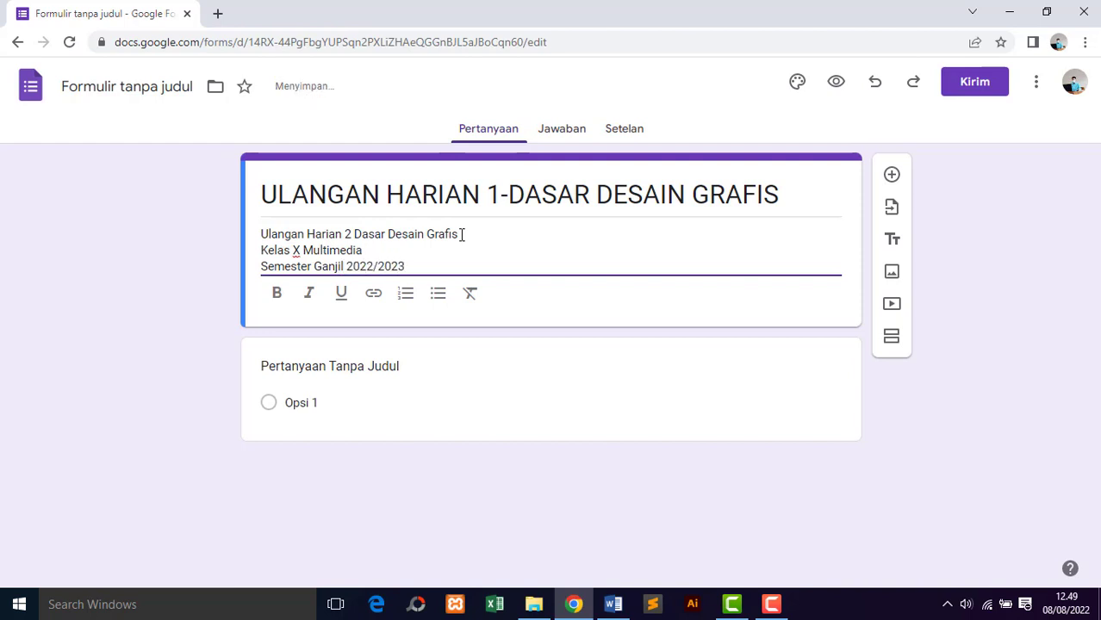
# Add two line breaks at the end of the form description and turn the form into a quiz in its settings.
pyautogui.press('Return')
pyautogui.press('Return')
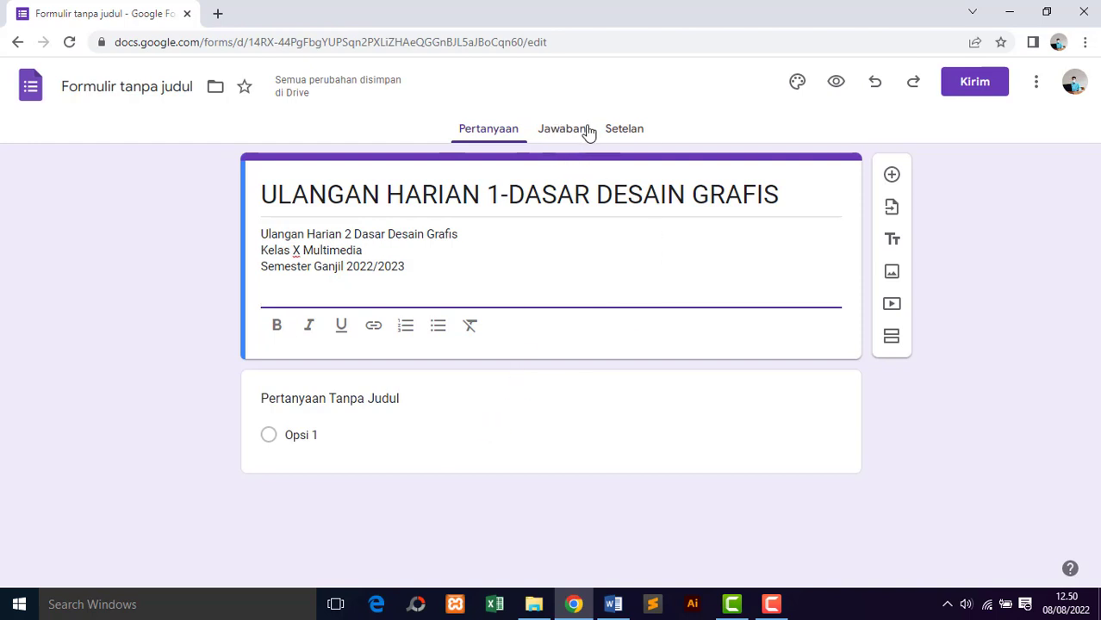
pyautogui.click(626, 131)
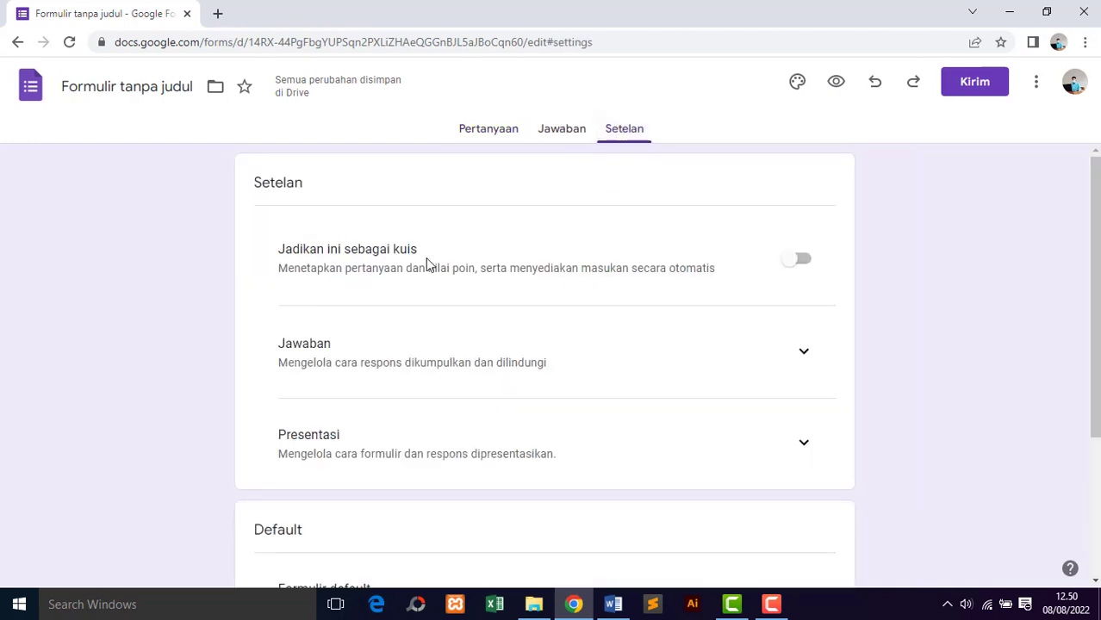
pyautogui.click(803, 265)
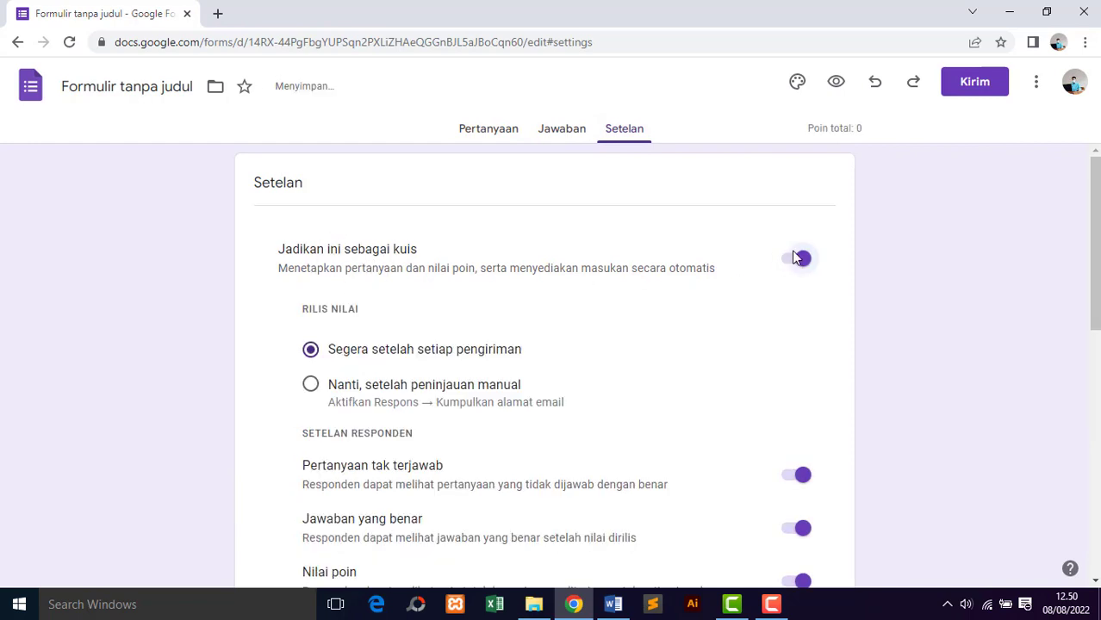
# Turn off the respondent settings Pertanyaan tak terjawab, Jawaban yang benar and Nilai poin.
pyautogui.scroll(-3, 1031, 353)
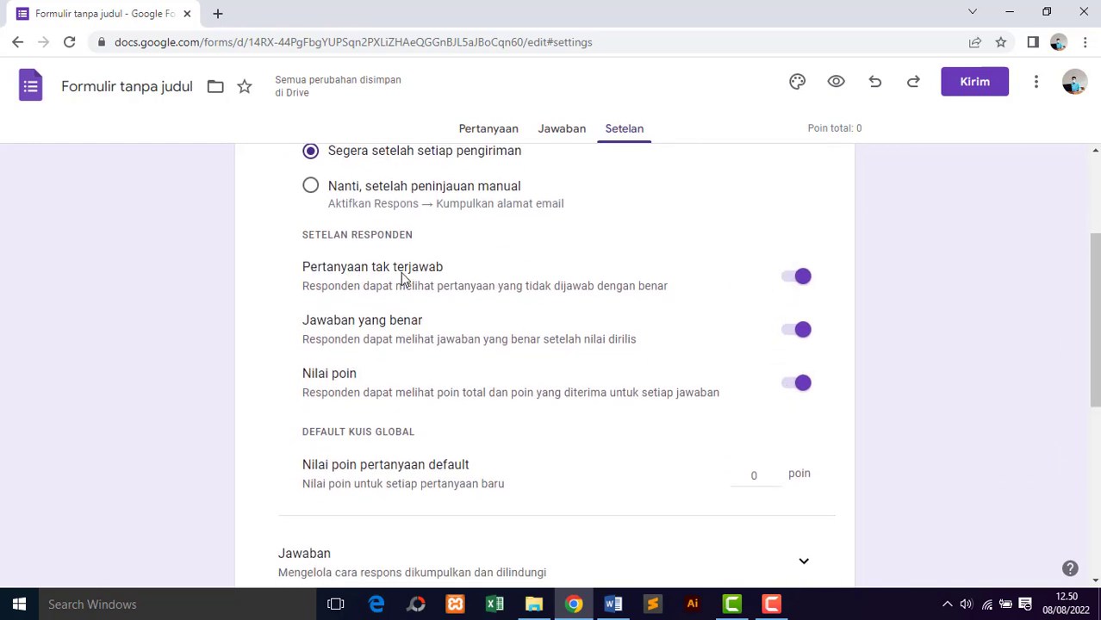
pyautogui.click(797, 285)
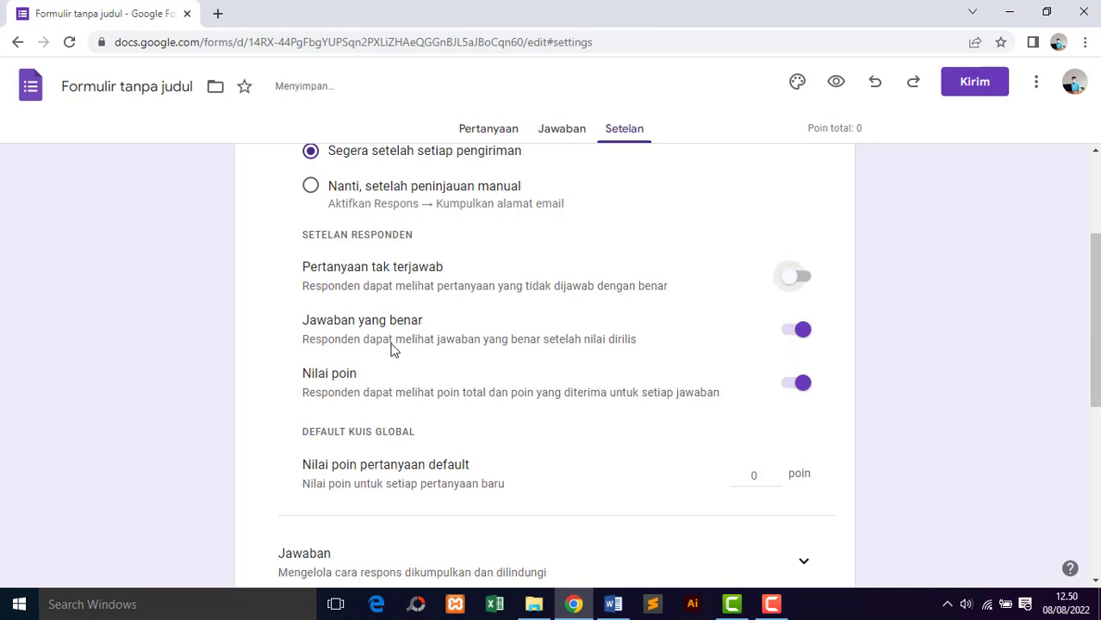
pyautogui.click(793, 341)
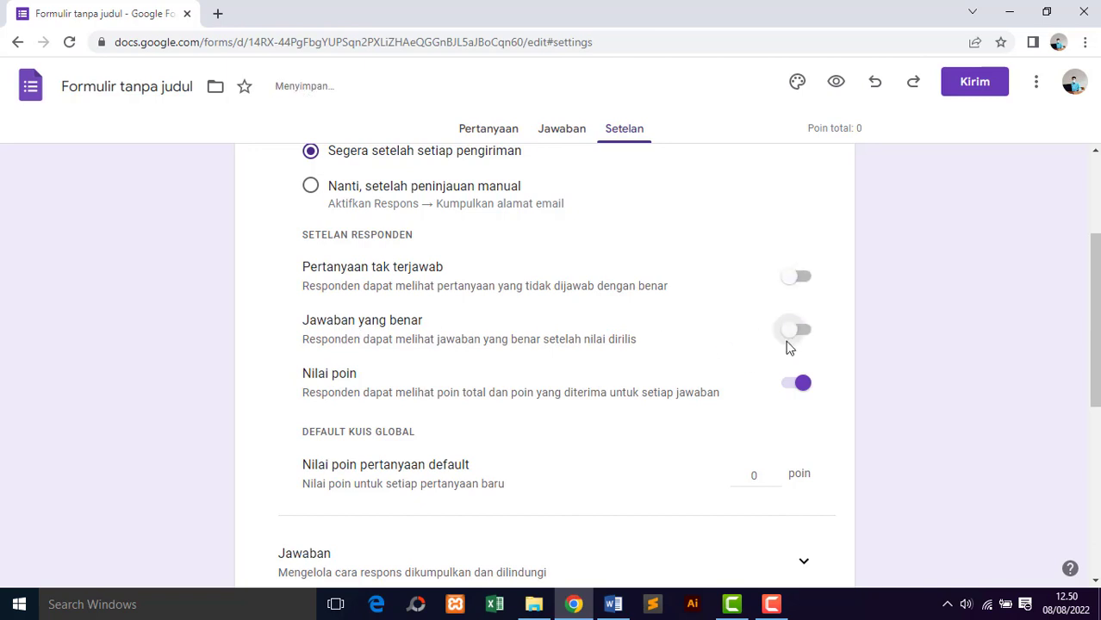
pyautogui.click(800, 387)
# Examine the form's Presentasi and Jawaban settings and its page of collected responses.
pyautogui.scroll(-4, 799, 387)
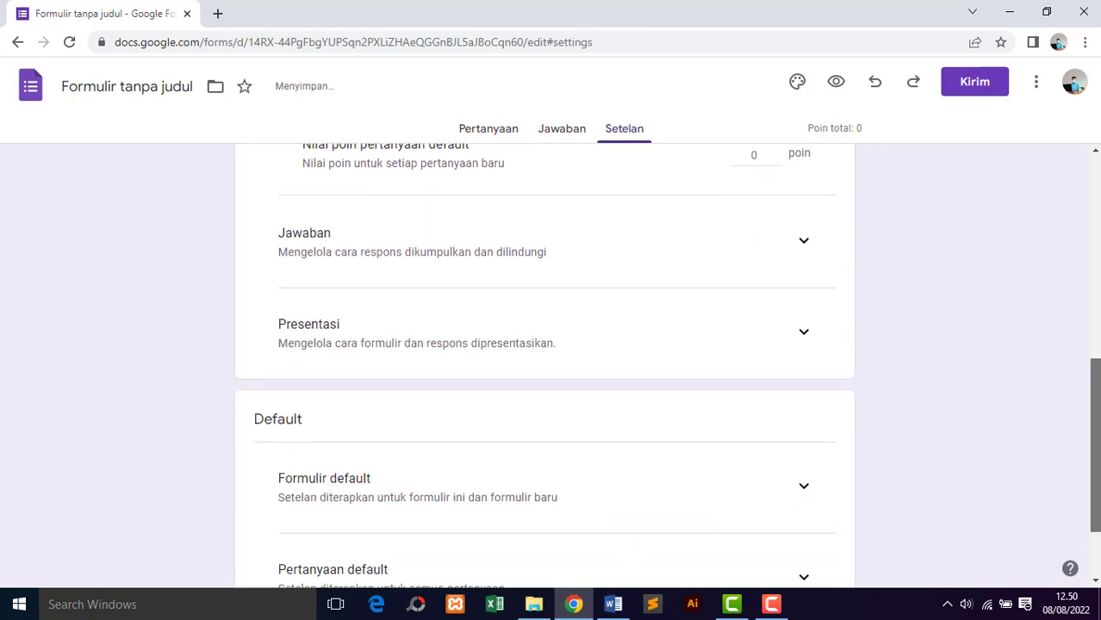
pyautogui.scroll(1, 804, 422)
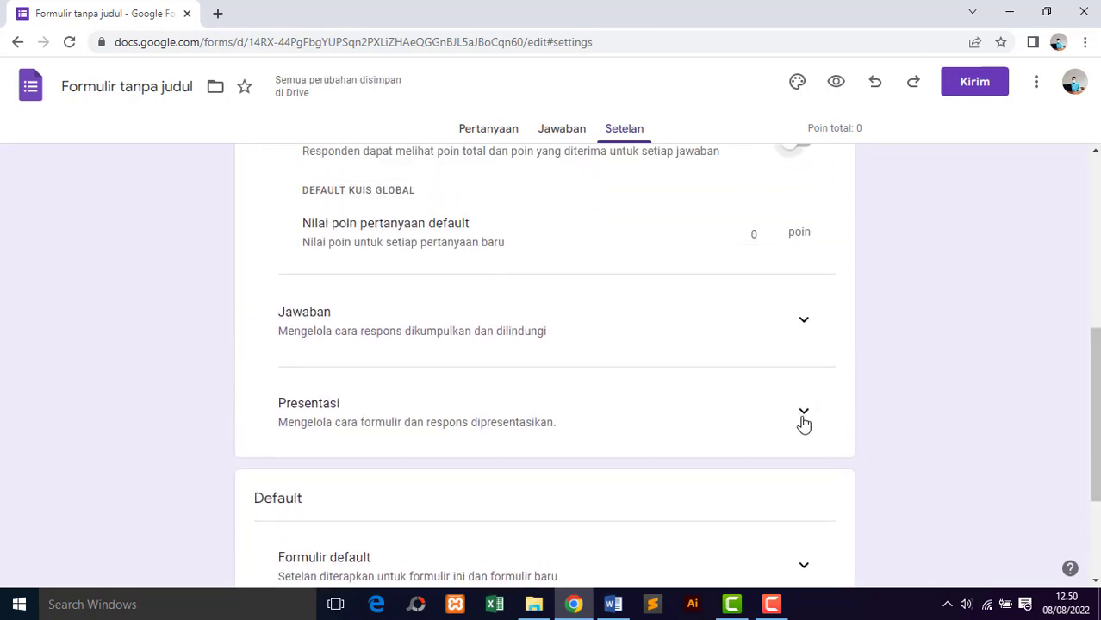
pyautogui.click(804, 413)
pyautogui.scroll(-1, 1095, 412)
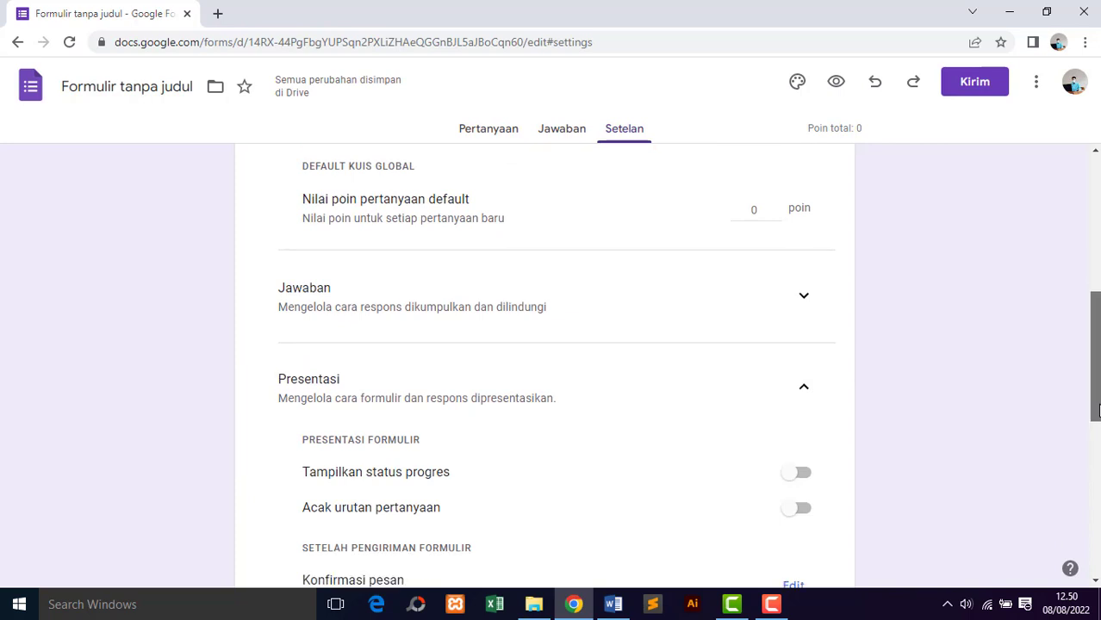
pyautogui.moveTo(1096, 412); pyautogui.dragTo(1096, 446)
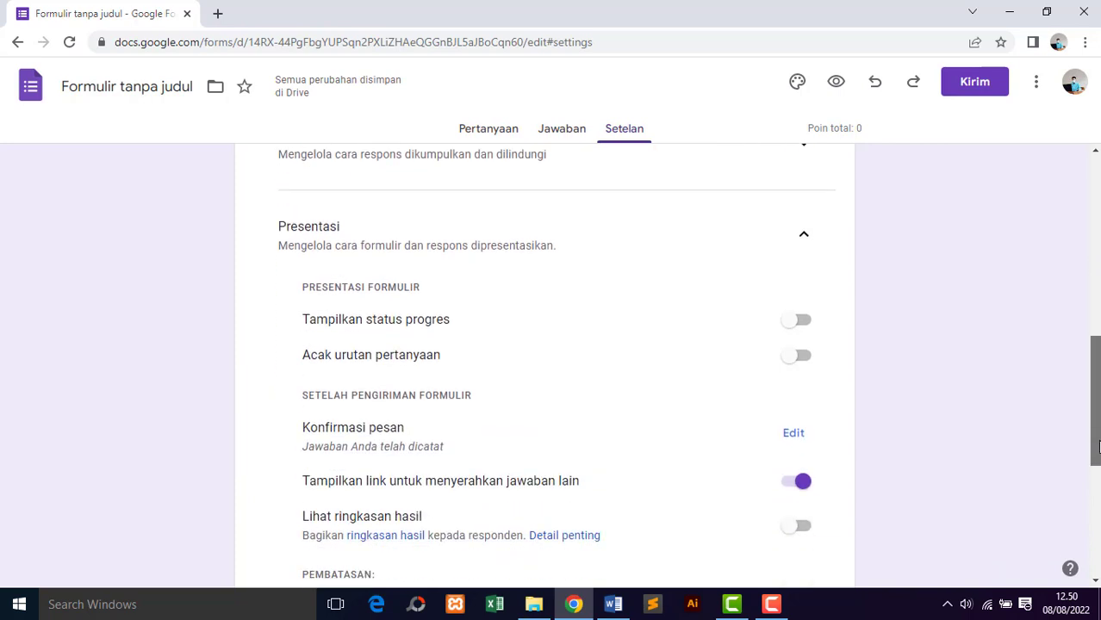
pyautogui.moveTo(1100, 447); pyautogui.dragTo(1099, 355)
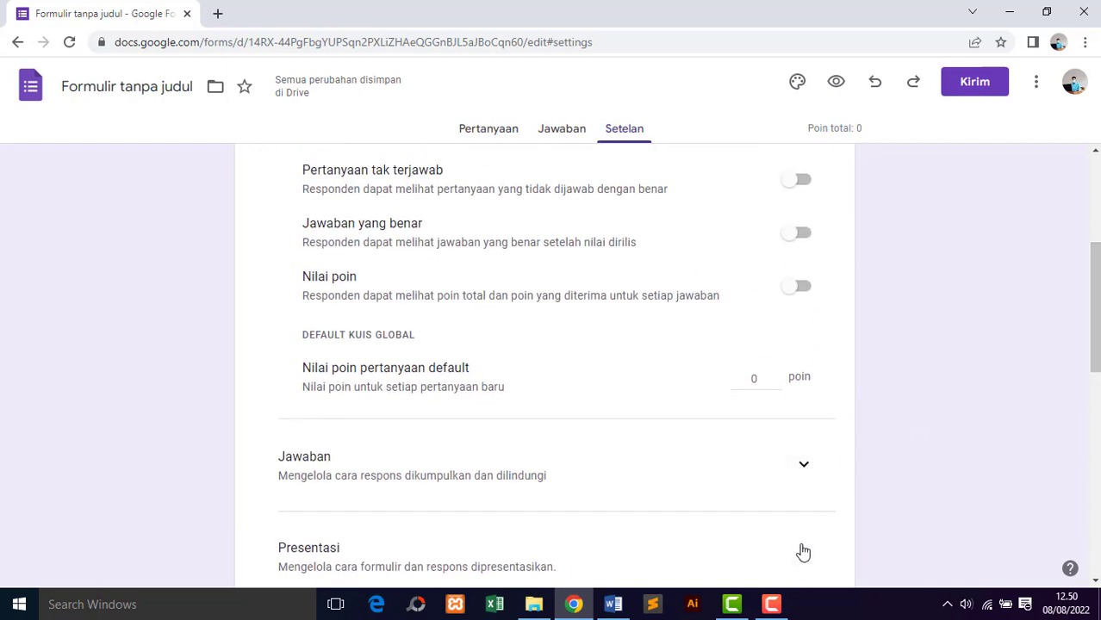
pyautogui.click(802, 470)
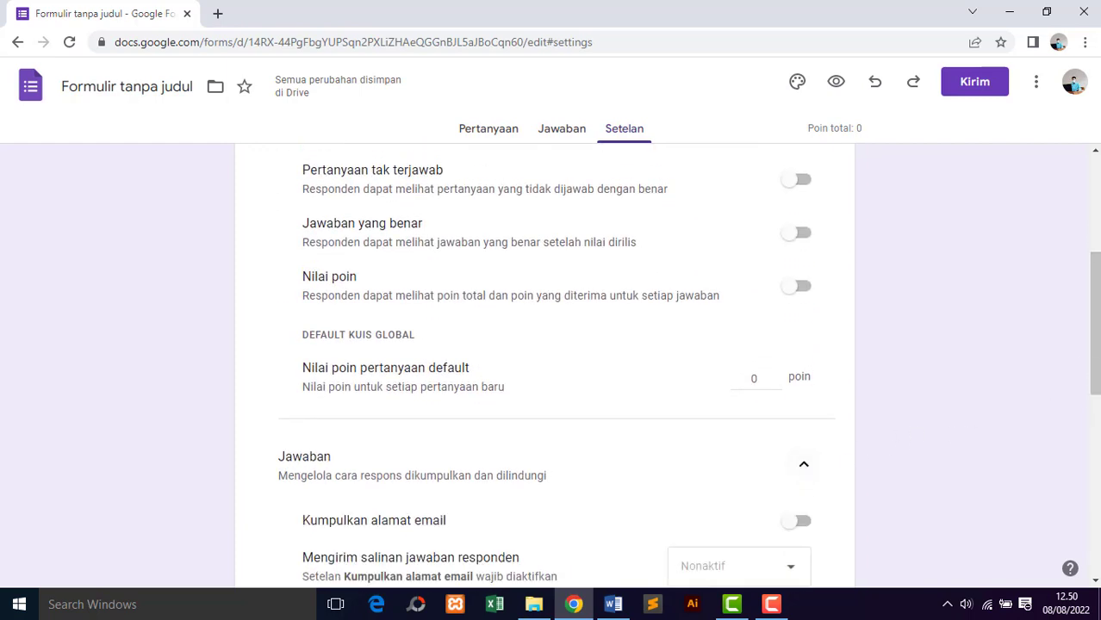
pyautogui.moveTo(1095, 332); pyautogui.dragTo(1095, 215)
pyautogui.click(804, 342)
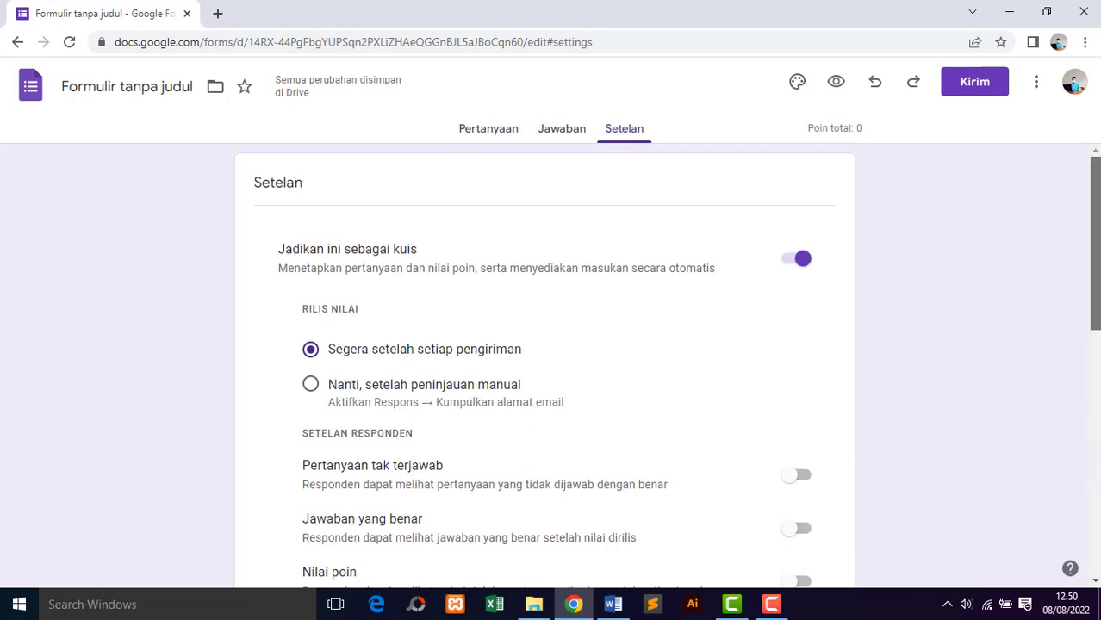
pyautogui.click(560, 128)
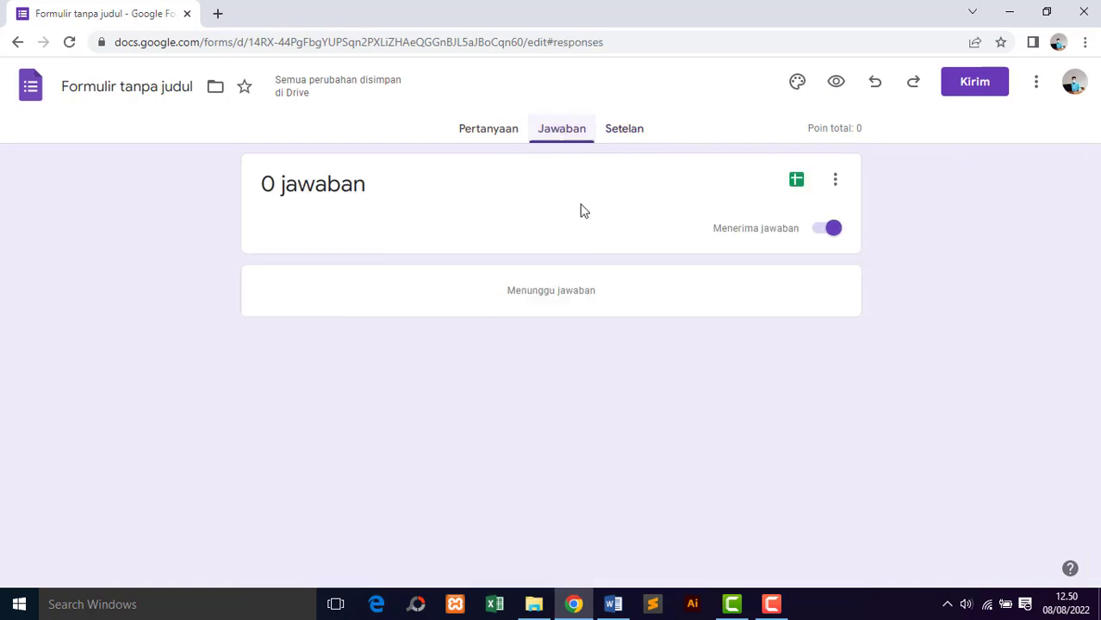
# Return to the form's questions, title the first question "NAMA LENGKAP:" and choose Jawaban singkat as its answer type.
pyautogui.click(488, 134)
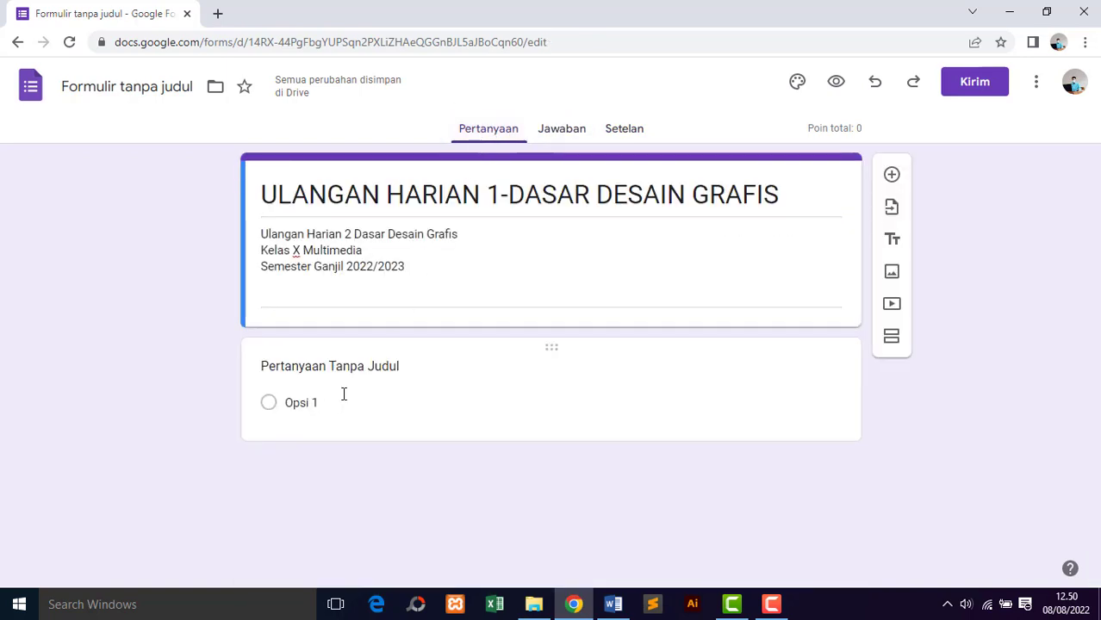
pyautogui.click(342, 392)
pyautogui.click(421, 381)
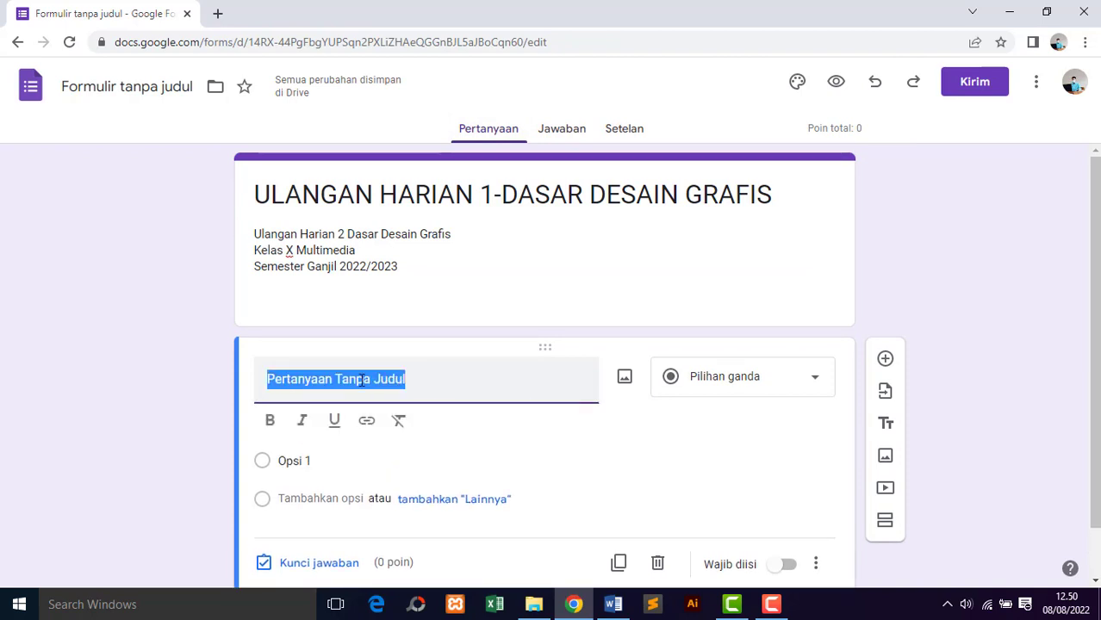
pyautogui.write('NAMA ')
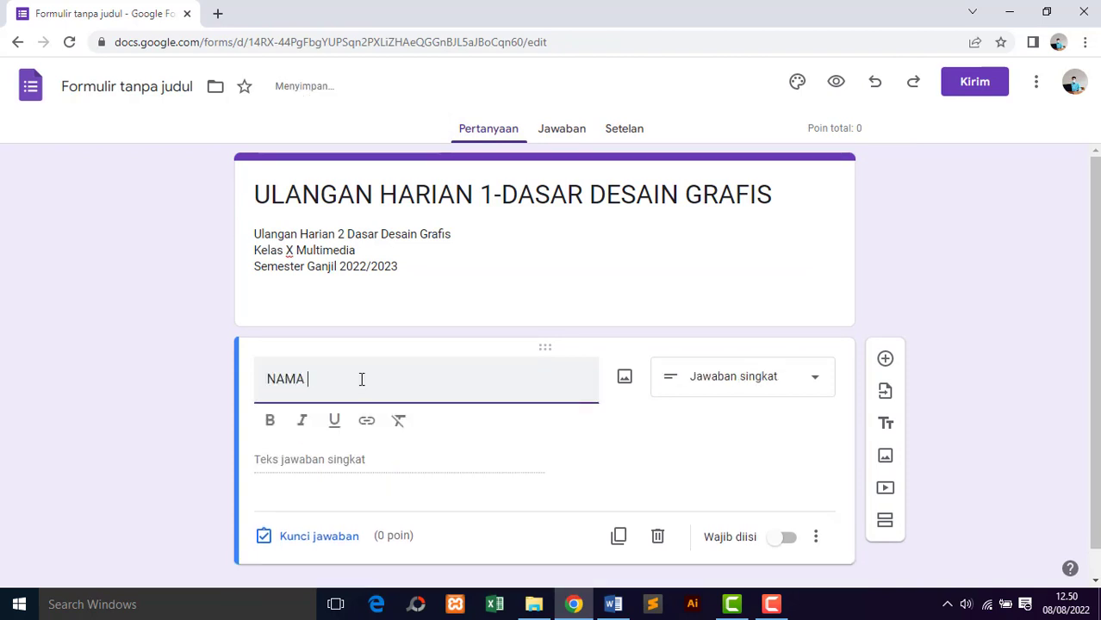
pyautogui.write('LENGKAP:')
pyautogui.click(765, 389)
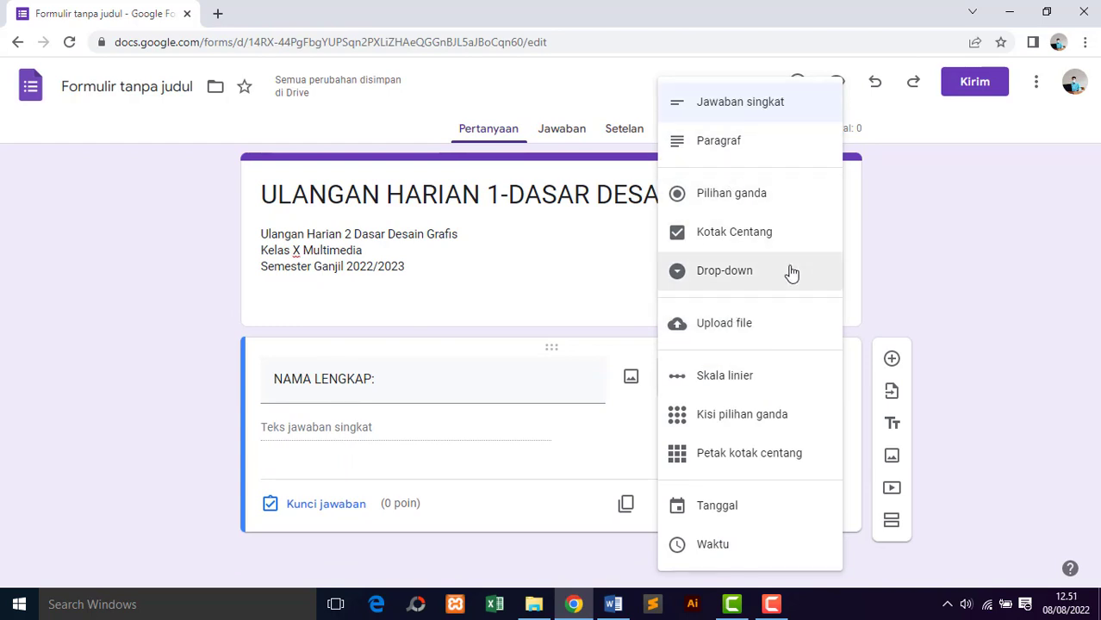
pyautogui.click(764, 110)
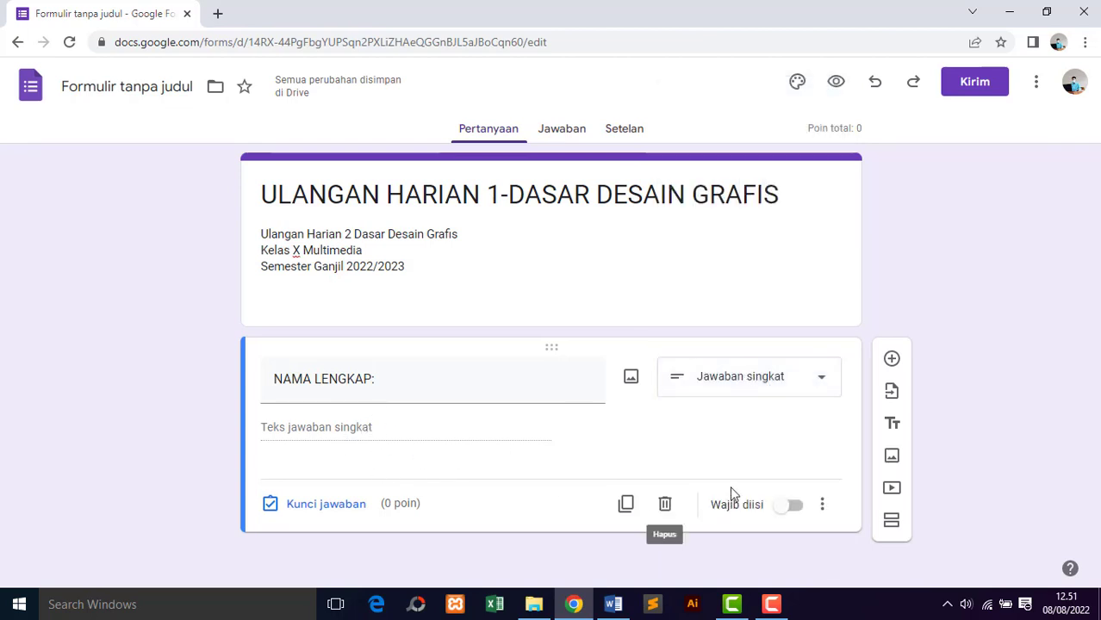
# Change the "NAMA LENGKAP:" question to a Drop-down and enter three students' first names as its options.
pyautogui.click(787, 376)
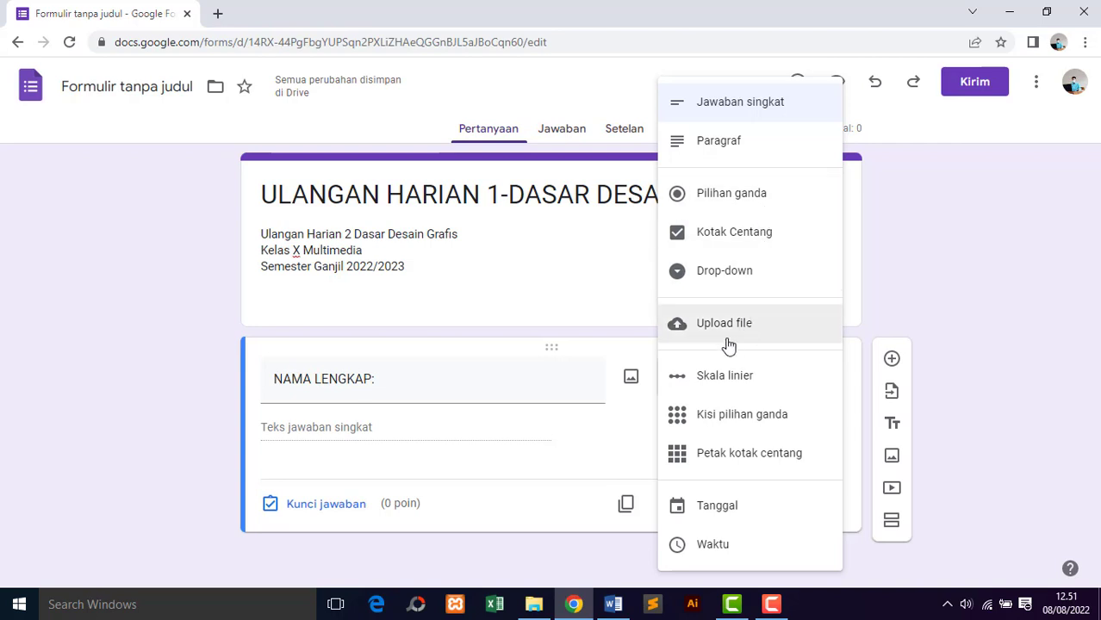
pyautogui.click(729, 297)
pyautogui.click(321, 424)
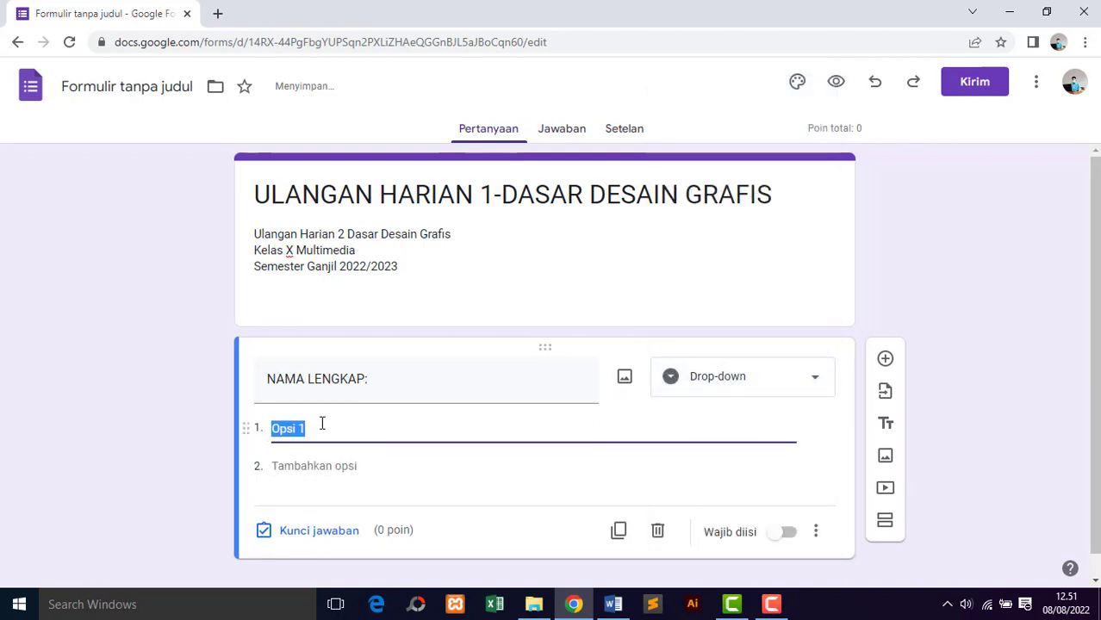
pyautogui.write('A')
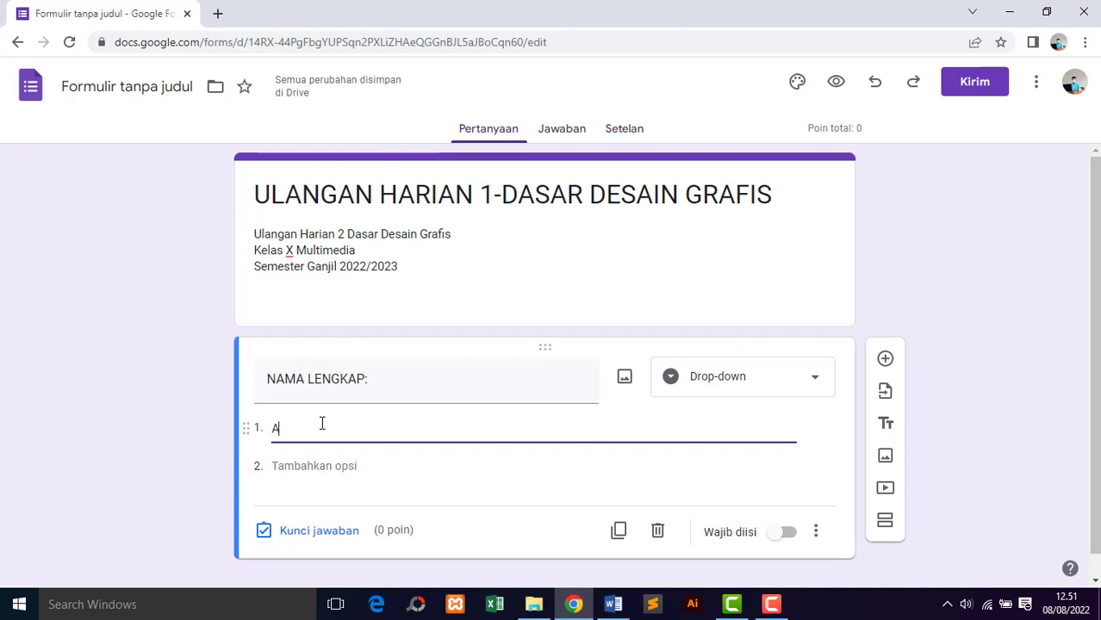
pyautogui.write('gus')
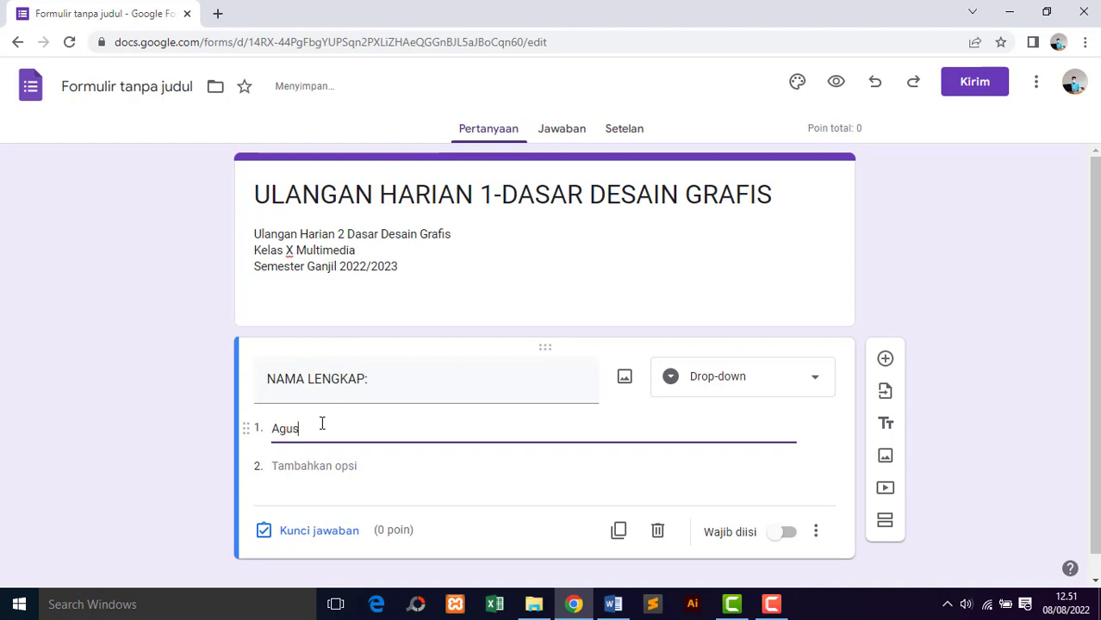
pyautogui.press('Return')
pyautogui.write('Bu')
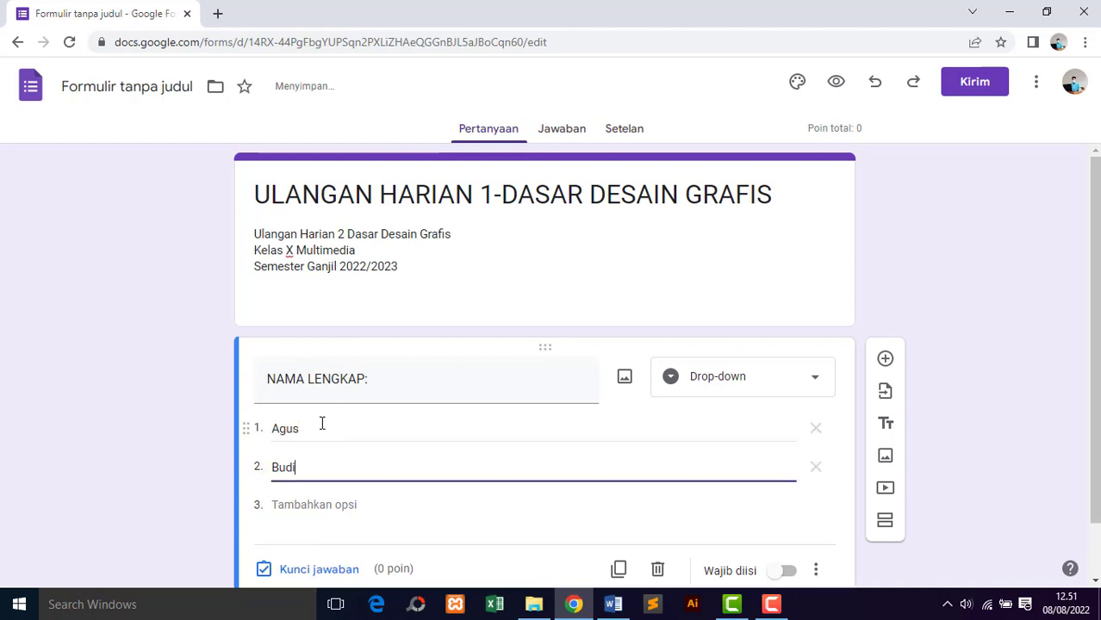
pyautogui.write('di')
pyautogui.press('Return')
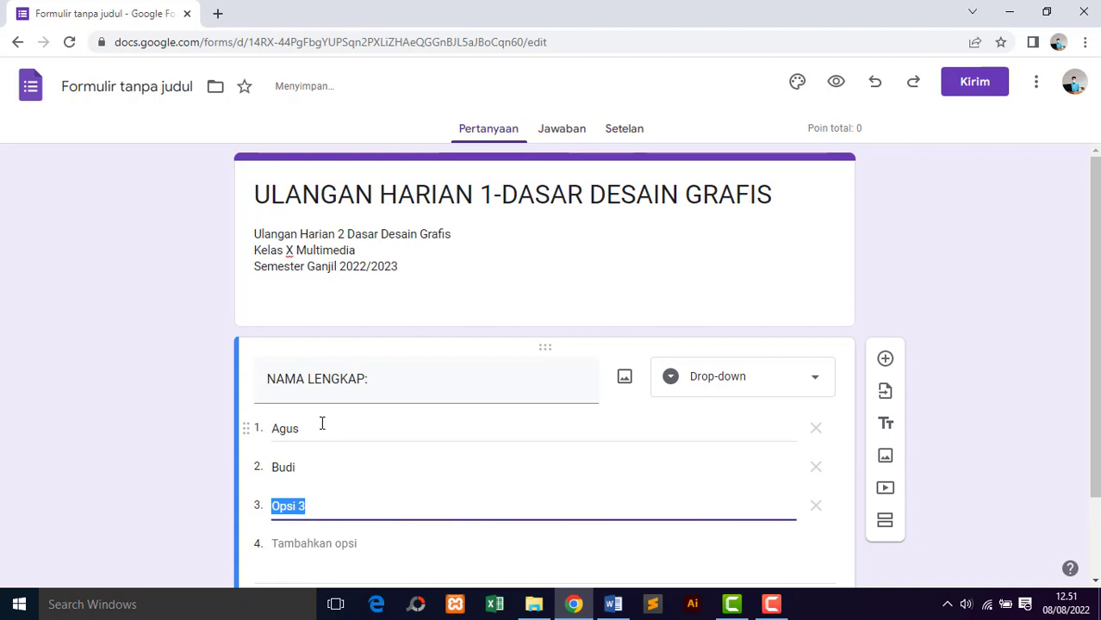
pyautogui.write('Oitra')
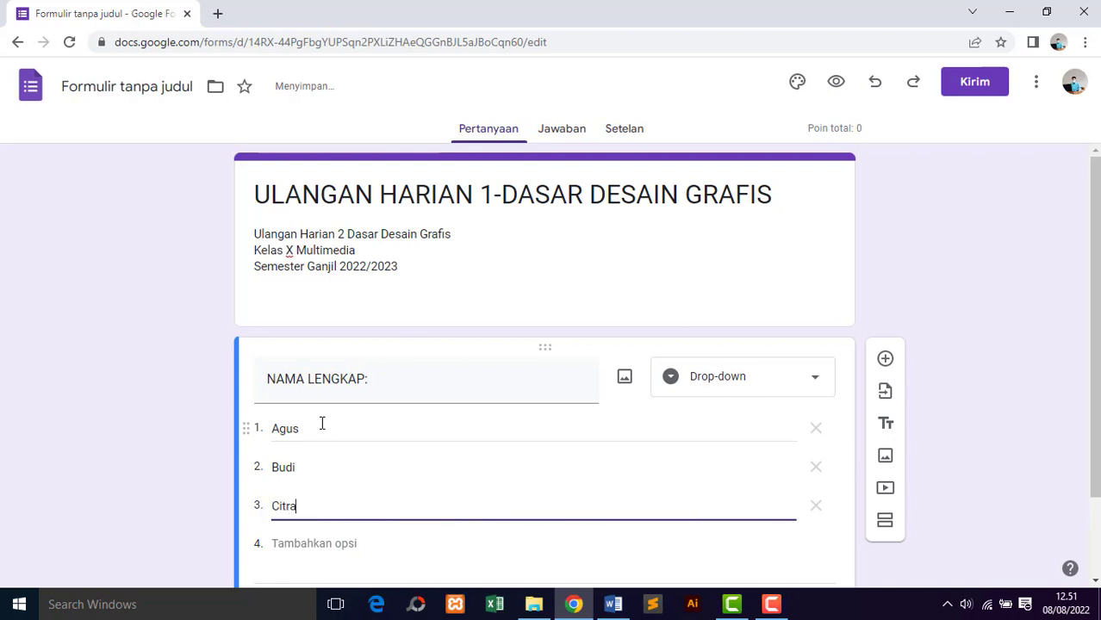
# Make the "NAMA LENGKAP:" question required and add a new question titled "KELAS:" below it.
pyautogui.scroll(-2, 1093, 417)
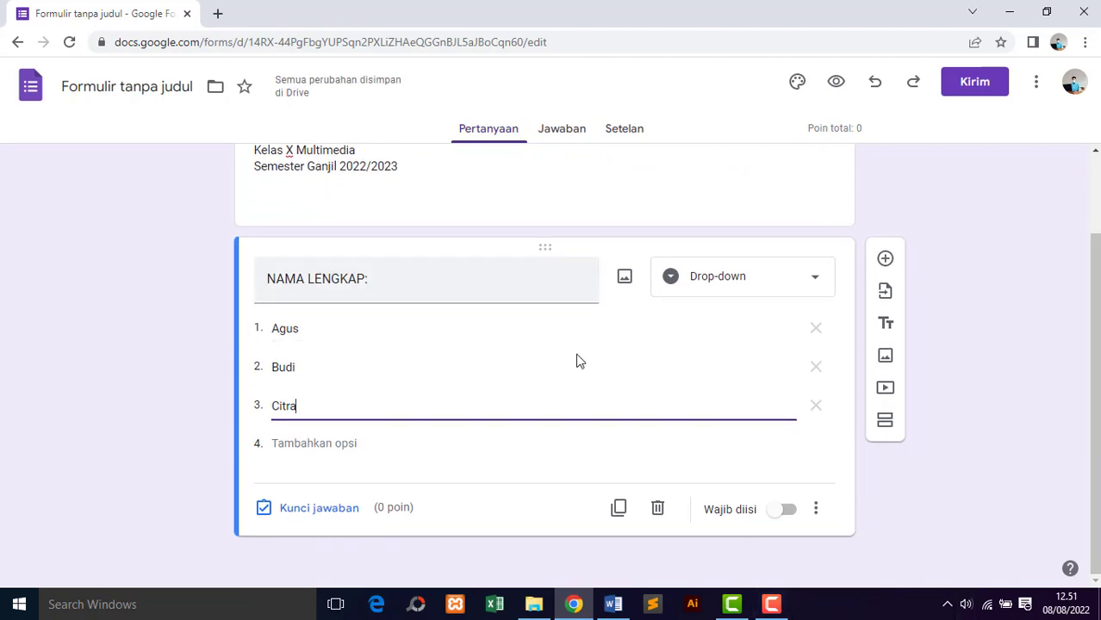
pyautogui.click(781, 510)
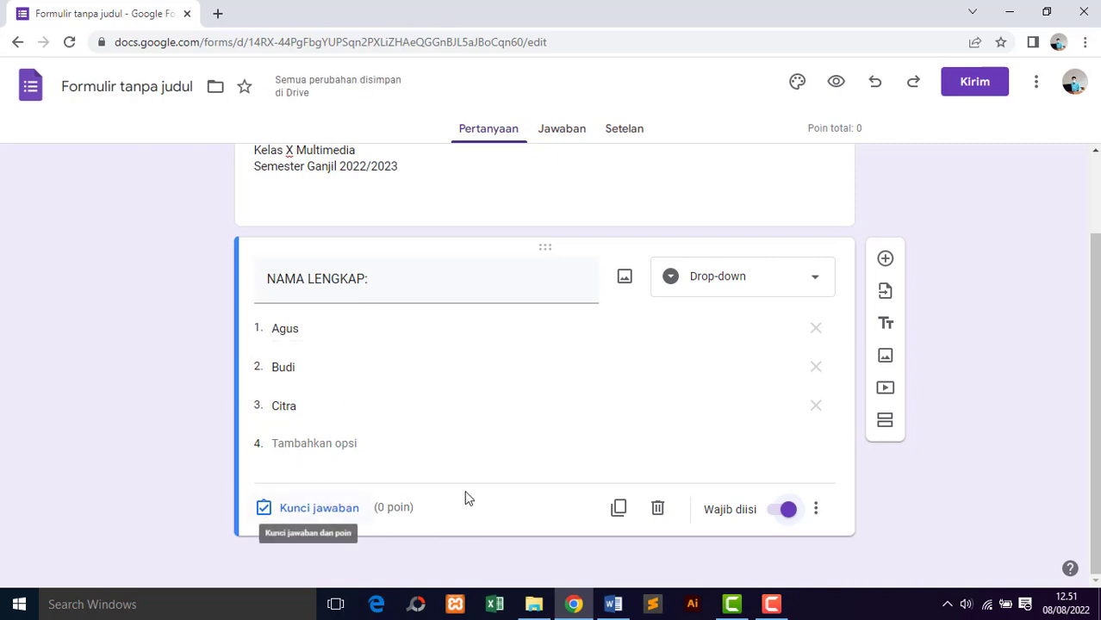
pyautogui.click(888, 260)
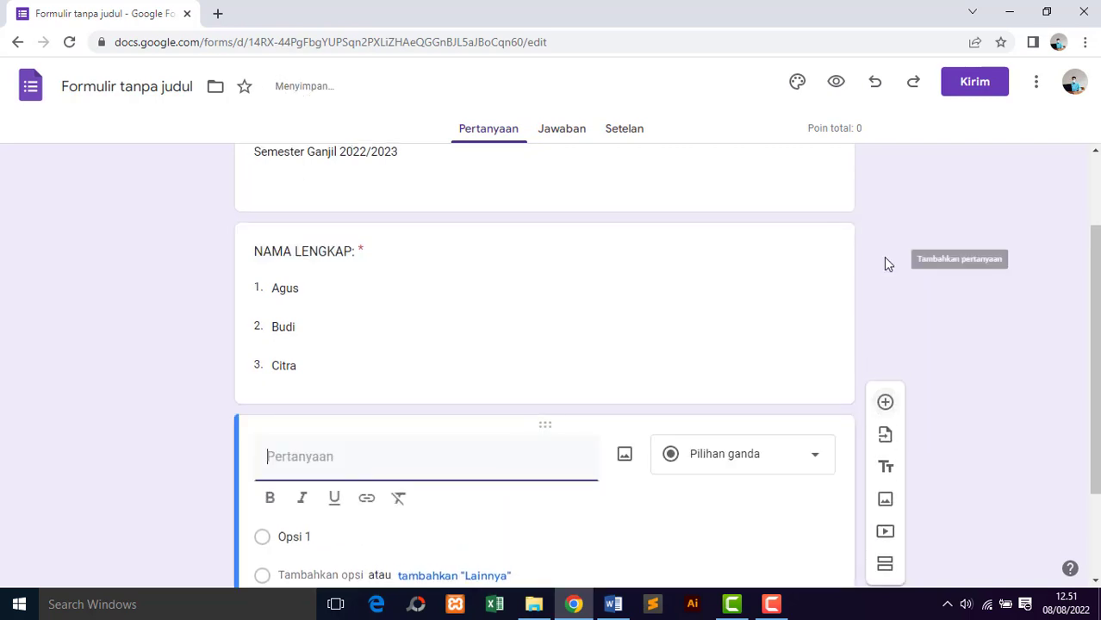
pyautogui.moveTo(1095, 273); pyautogui.dragTo(1099, 354)
pyautogui.write('K')
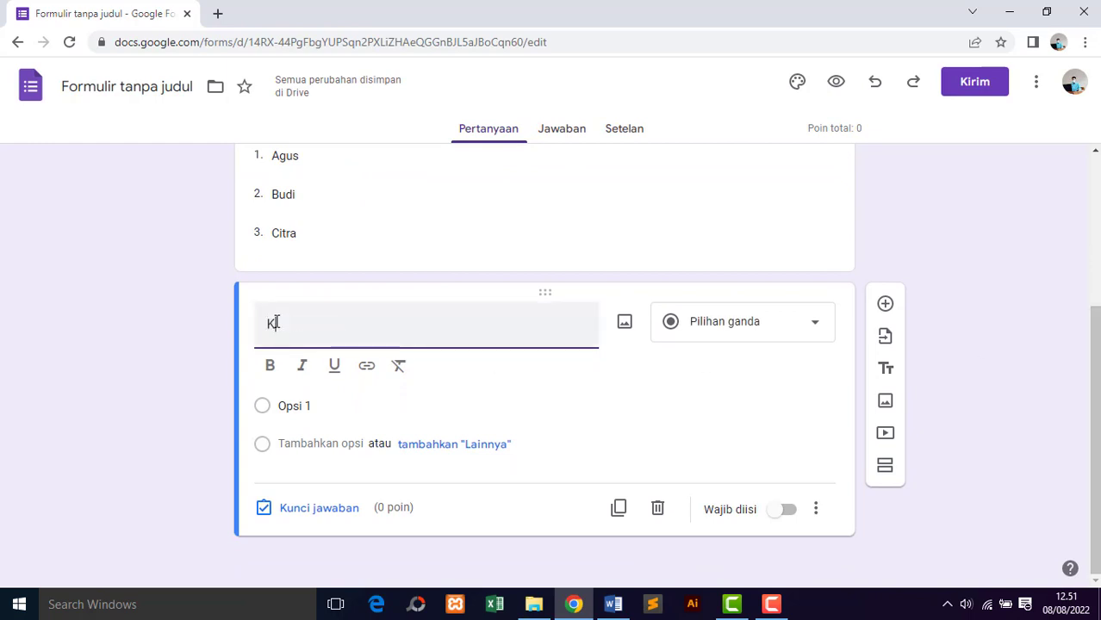
pyautogui.write('ELAS:')
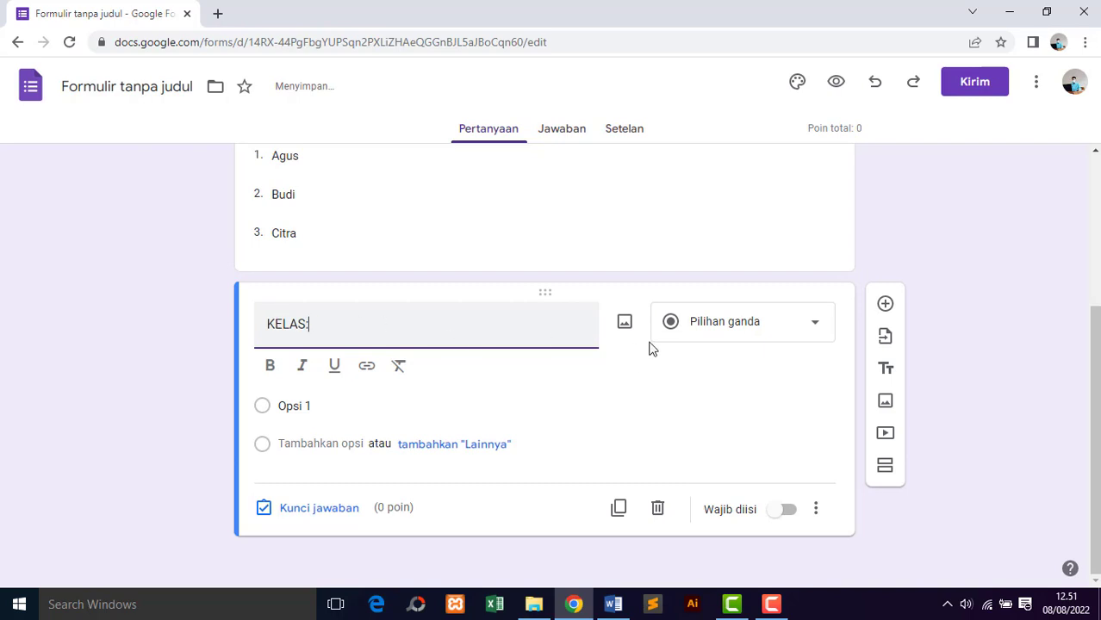
# Change the "KELAS:" question to a Drop-down and enter "X Multimedia A" as its first option.
pyautogui.click(723, 329)
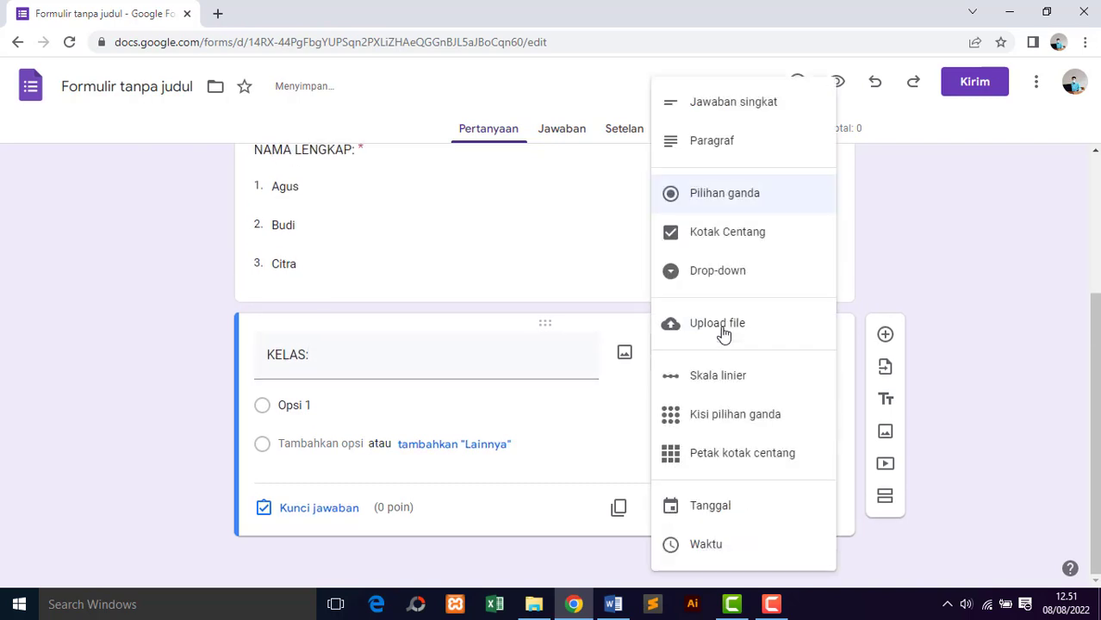
pyautogui.click(729, 271)
pyautogui.click(399, 406)
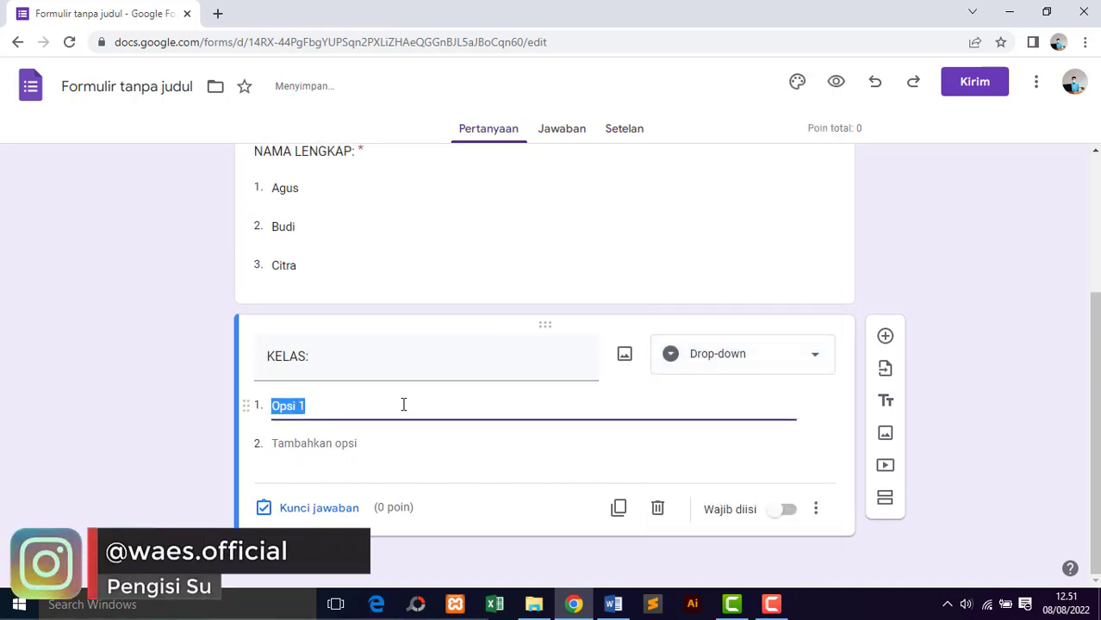
pyautogui.write('X ')
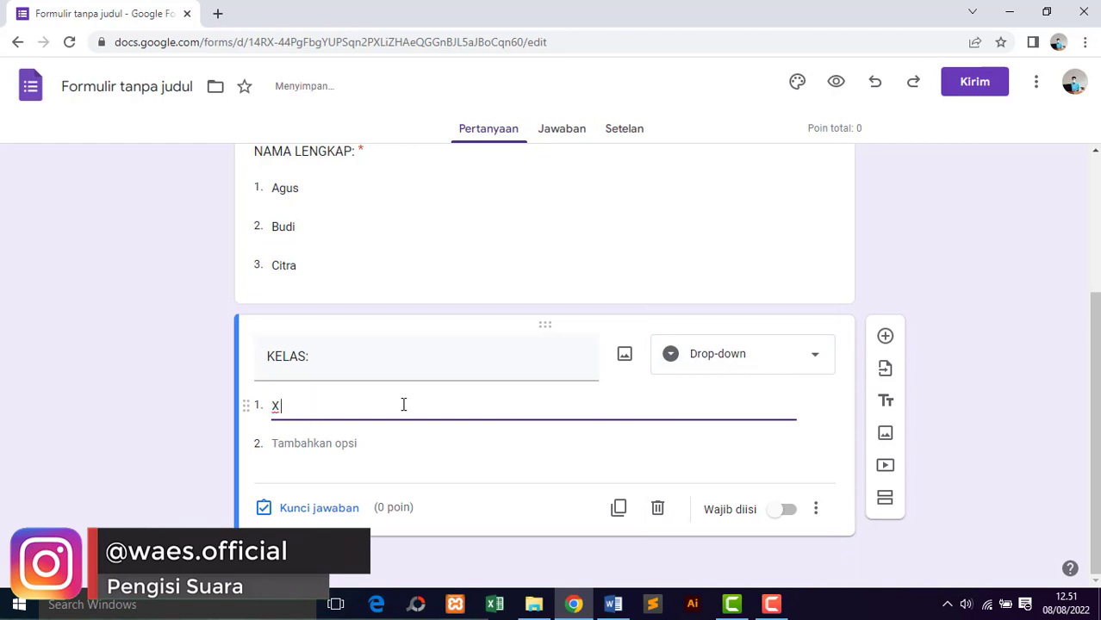
pyautogui.write('Mu')
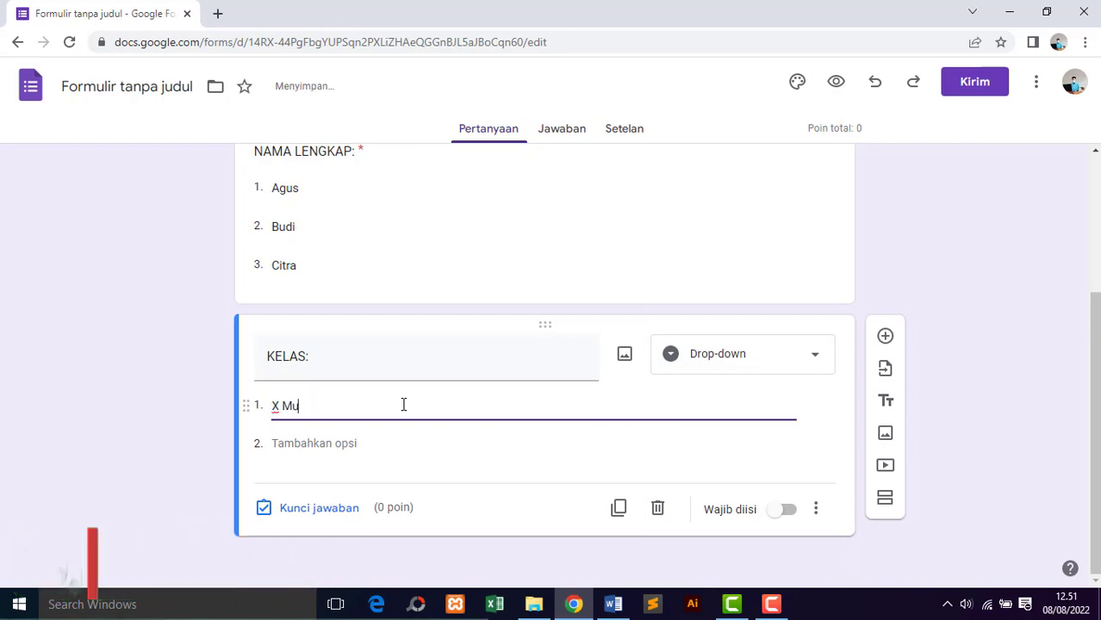
pyautogui.write('ltimedia')
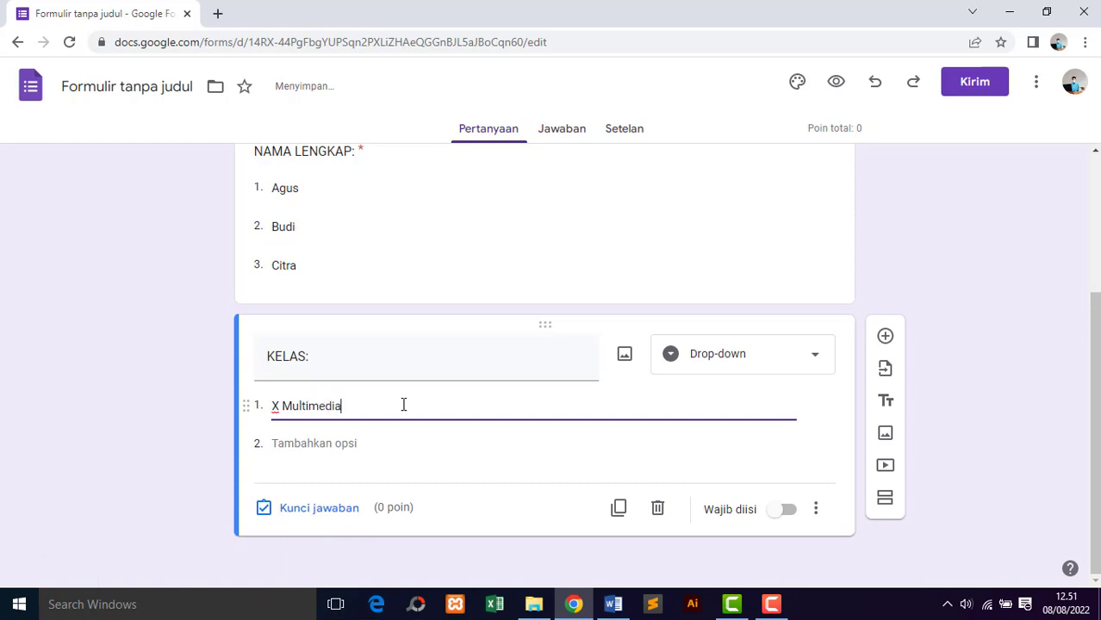
pyautogui.write(' A')
pyautogui.press('Return')
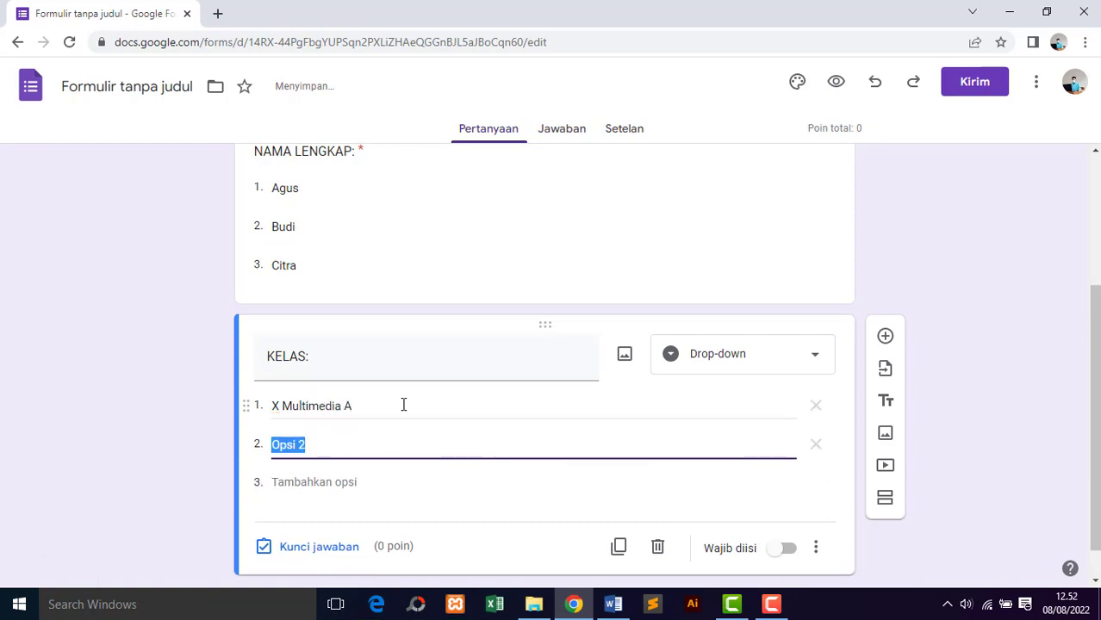
# Add the options "X Multimedia B", "X Multimedia C" and "X Multimedia D" to the "KELAS:" question and make it required.
pyautogui.write('X Multimedia')
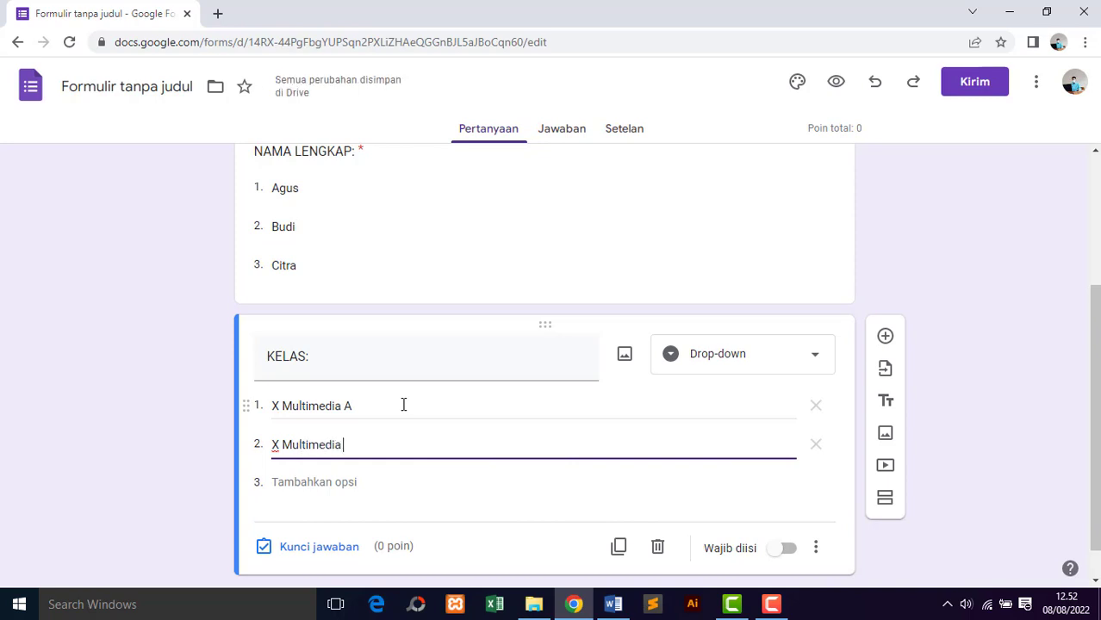
pyautogui.write(' B')
pyautogui.press('Return')
pyautogui.write('X')
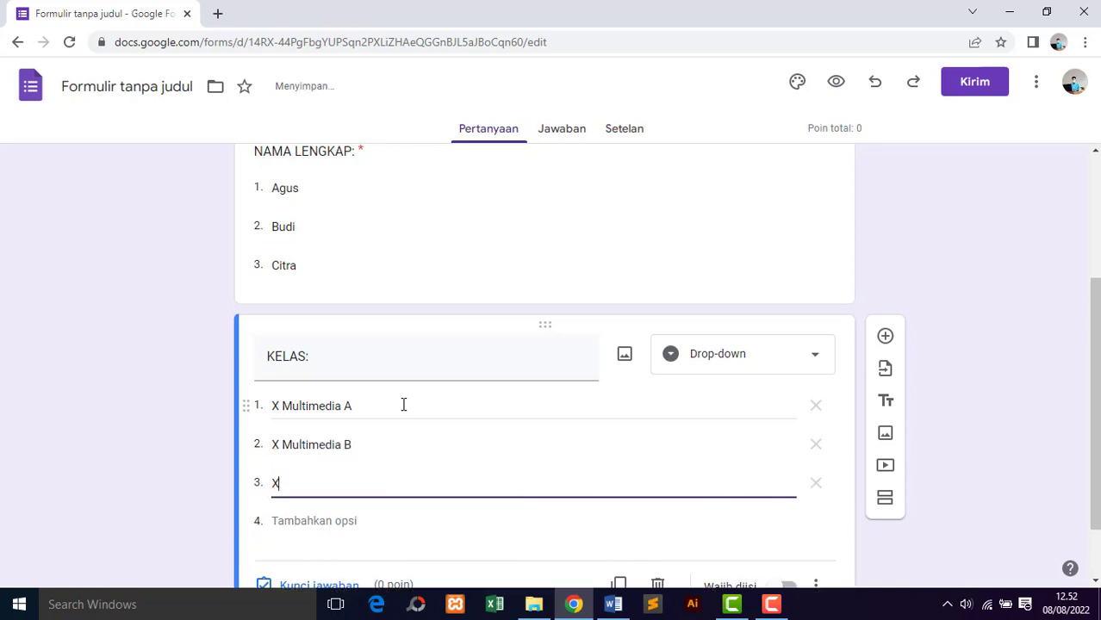
pyautogui.write(' Multimedia C')
pyautogui.press('Return')
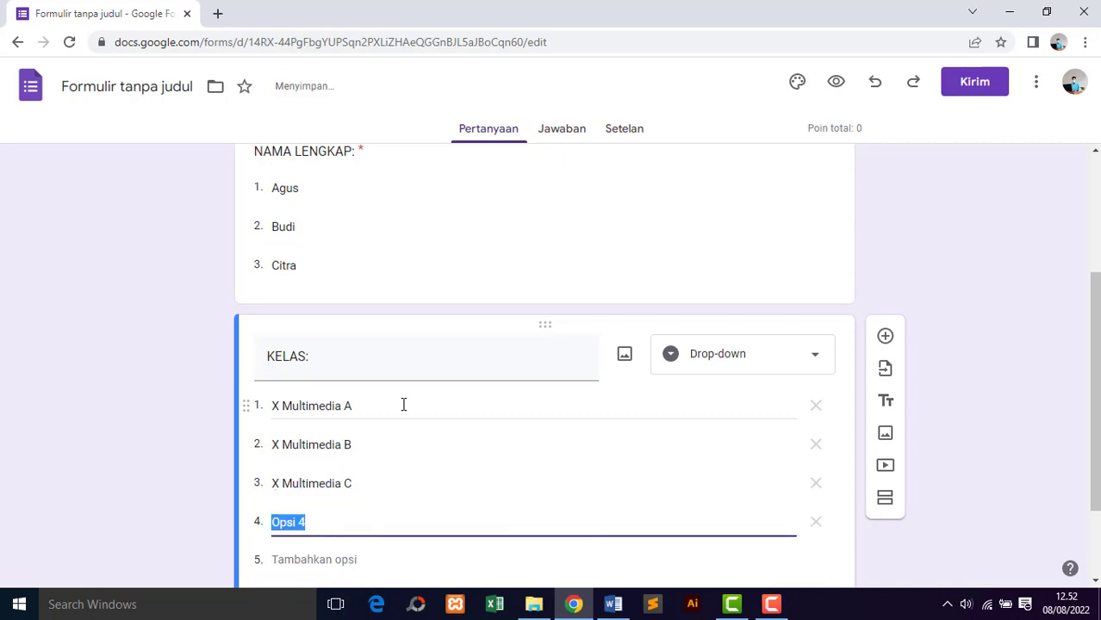
pyautogui.write('X Multimedia D')
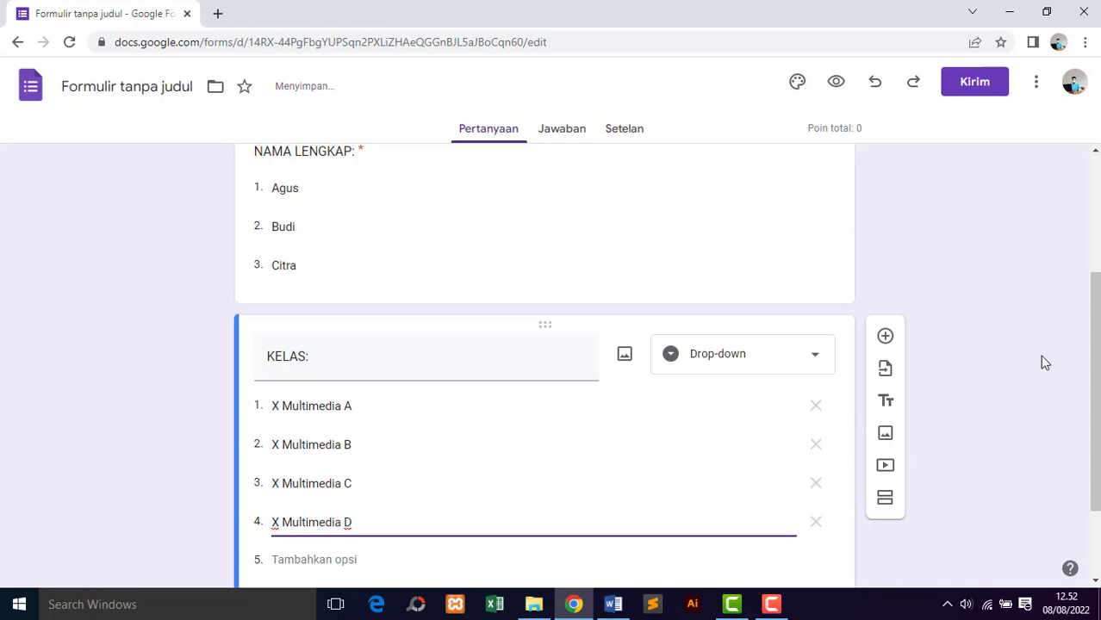
pyautogui.moveTo(1091, 337); pyautogui.dragTo(1098, 419)
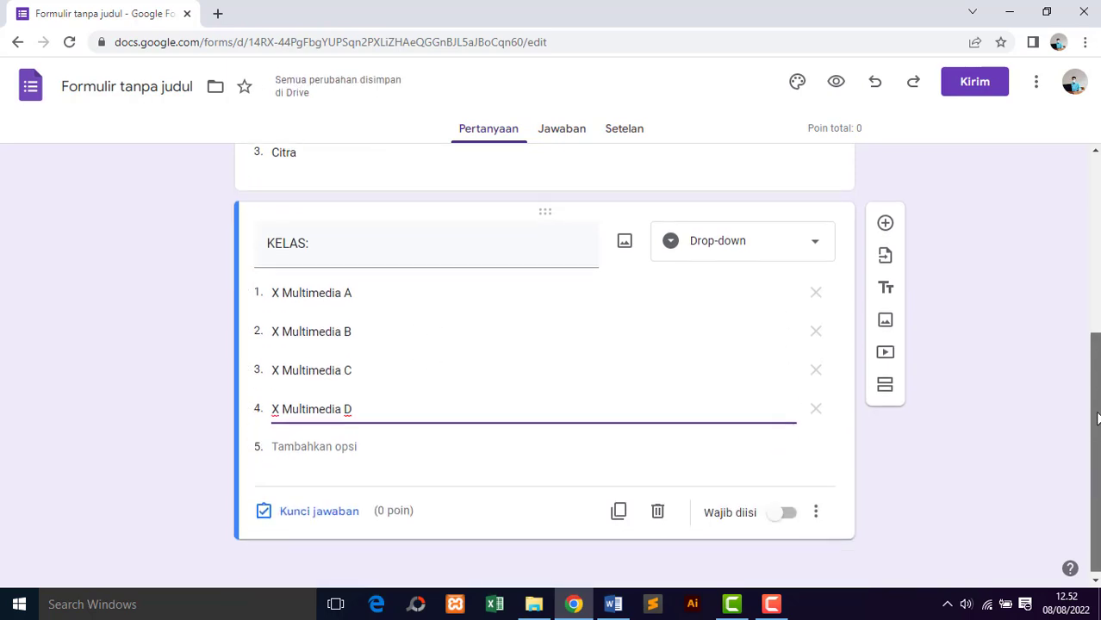
pyautogui.click(789, 512)
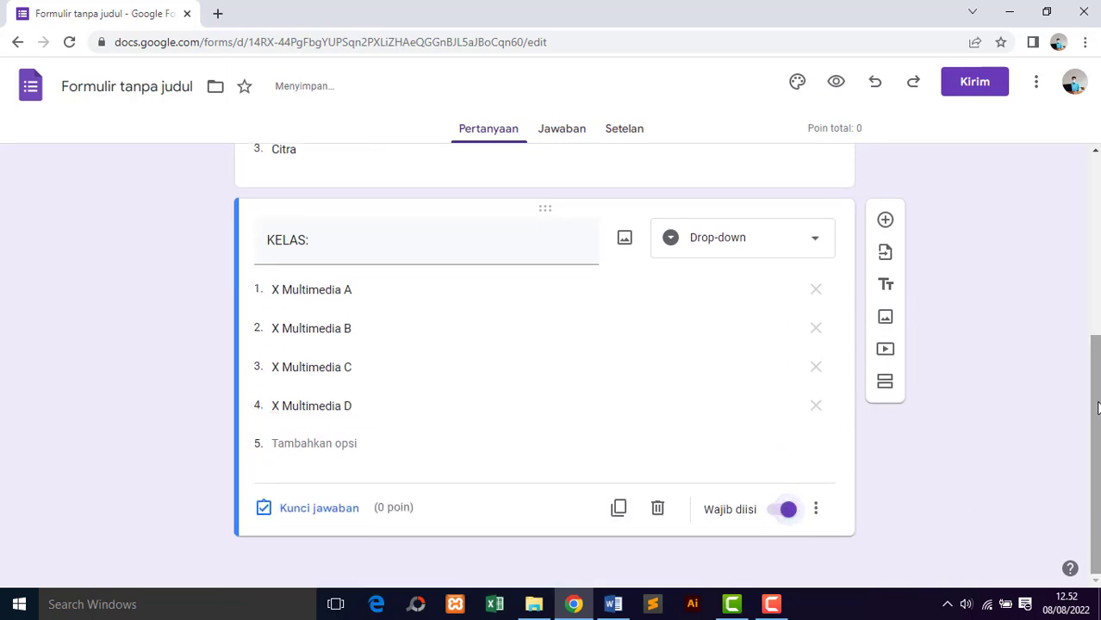
# Add a new section after the "KELAS:" question and title it "PILIHAN GANDA".
pyautogui.moveTo(1095, 400)
pyautogui.mouseDown()
pyautogui.moveTo(1095, 263)
pyautogui.moveTo(1095, 403)
pyautogui.mouseUp()
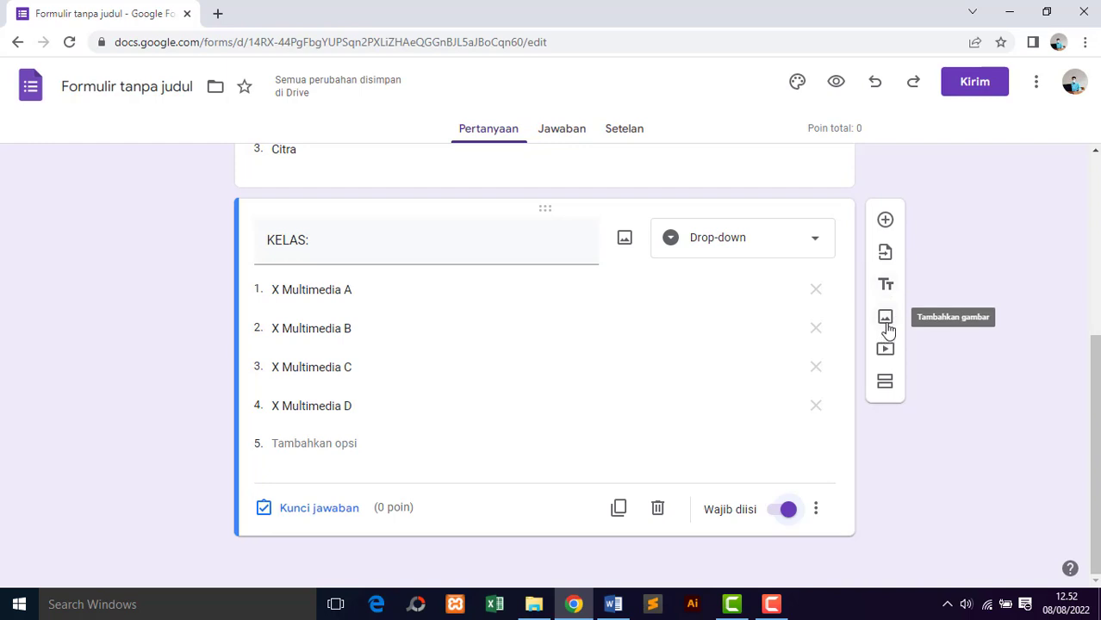
pyautogui.click(886, 382)
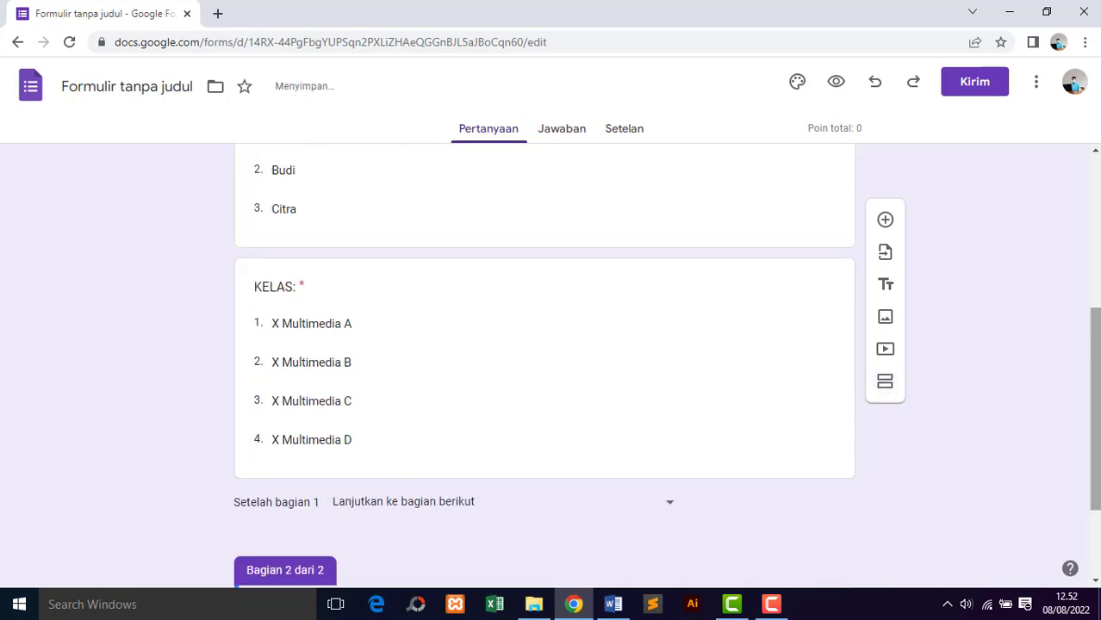
pyautogui.moveTo(1096, 411); pyautogui.dragTo(1097, 472)
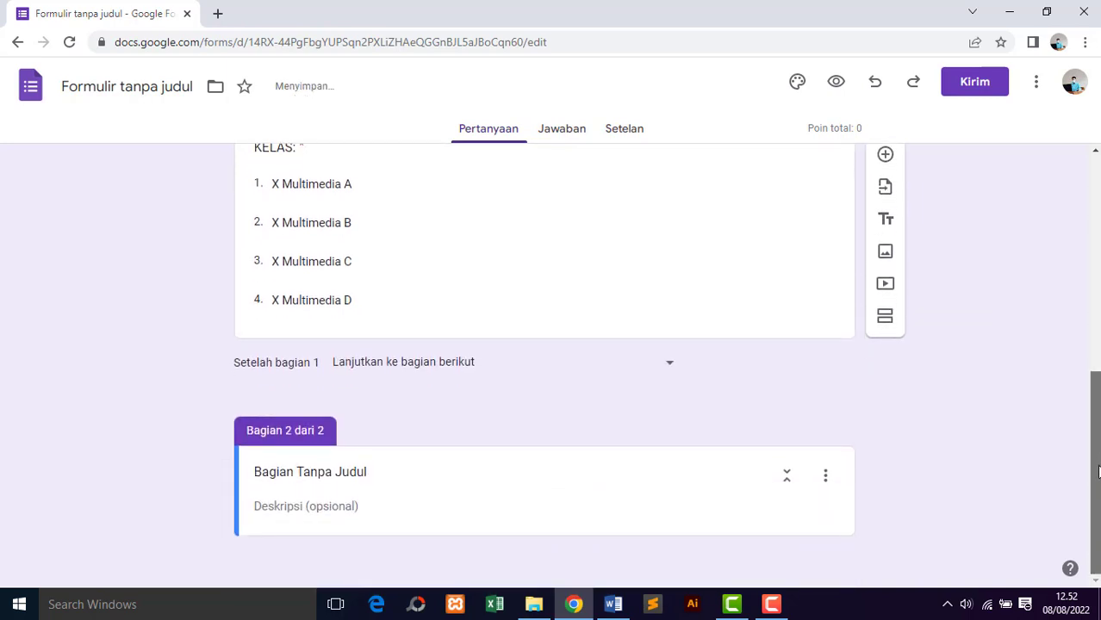
pyautogui.click(410, 474)
pyautogui.moveTo(410, 473); pyautogui.dragTo(245, 480)
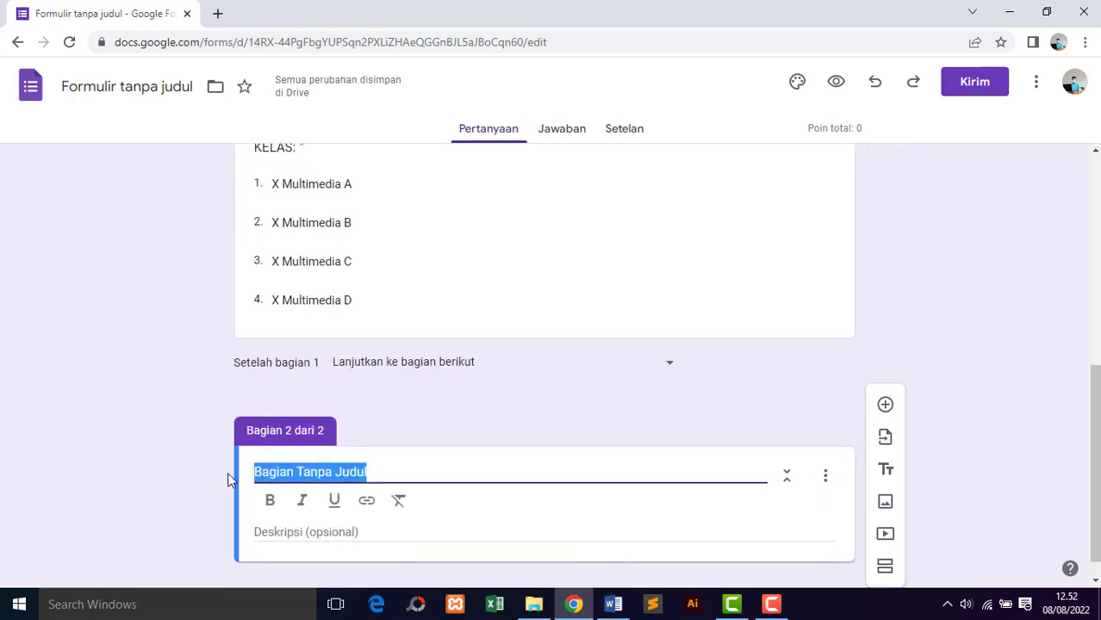
pyautogui.write('PILI')
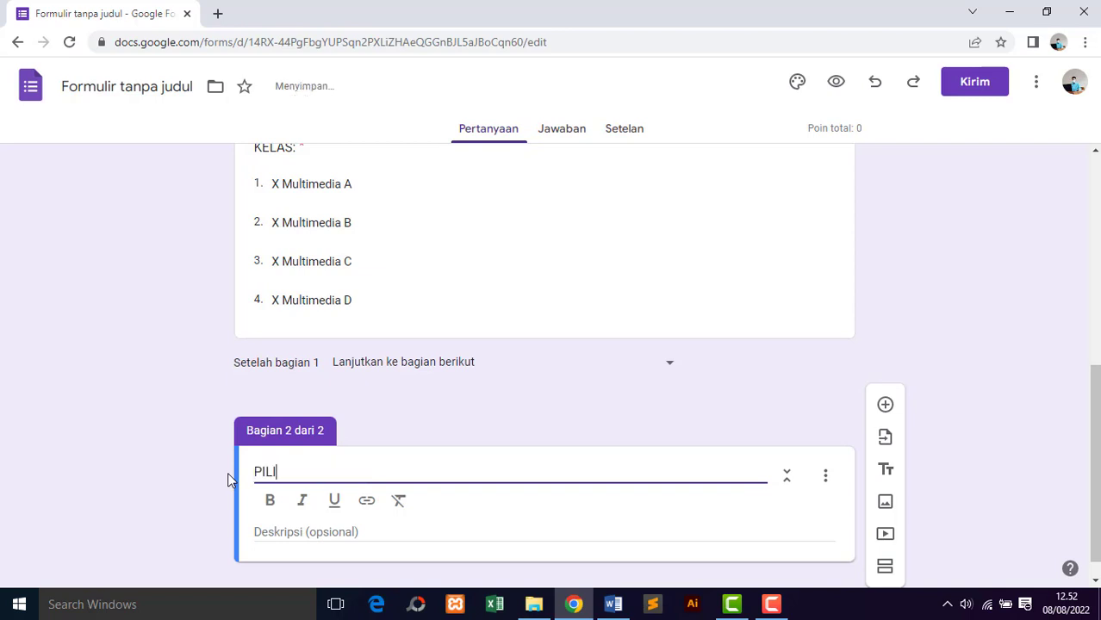
pyautogui.write('HAN GANDA')
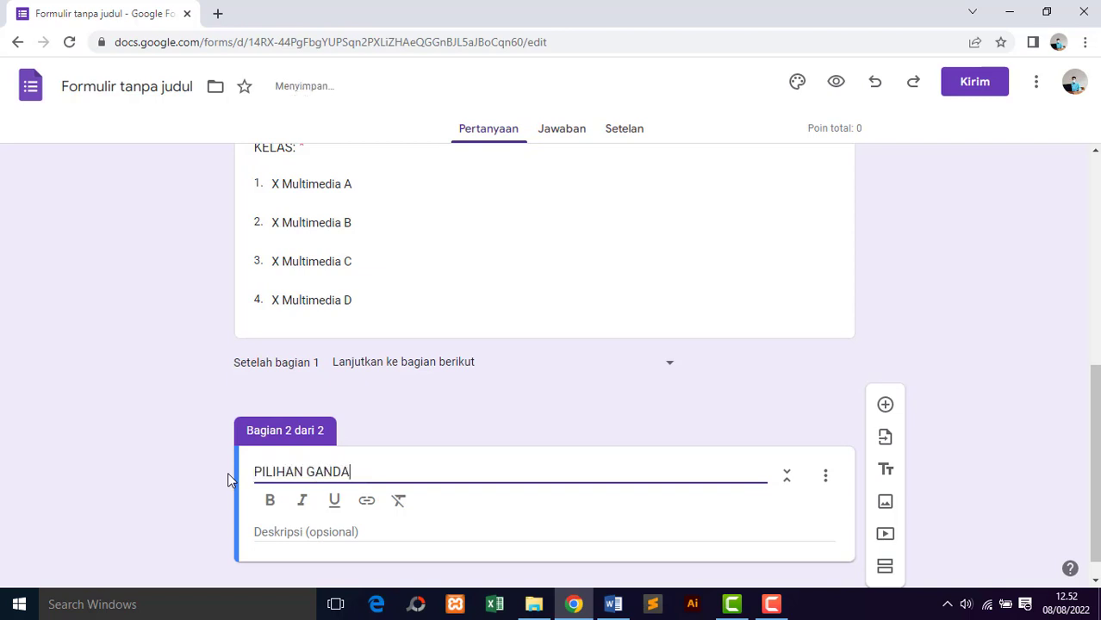
# Enter "Pilihlah jawaban yang benar dan tepat" as the description of the "PILIHAN GANDA" section.
pyautogui.click(1095, 581)
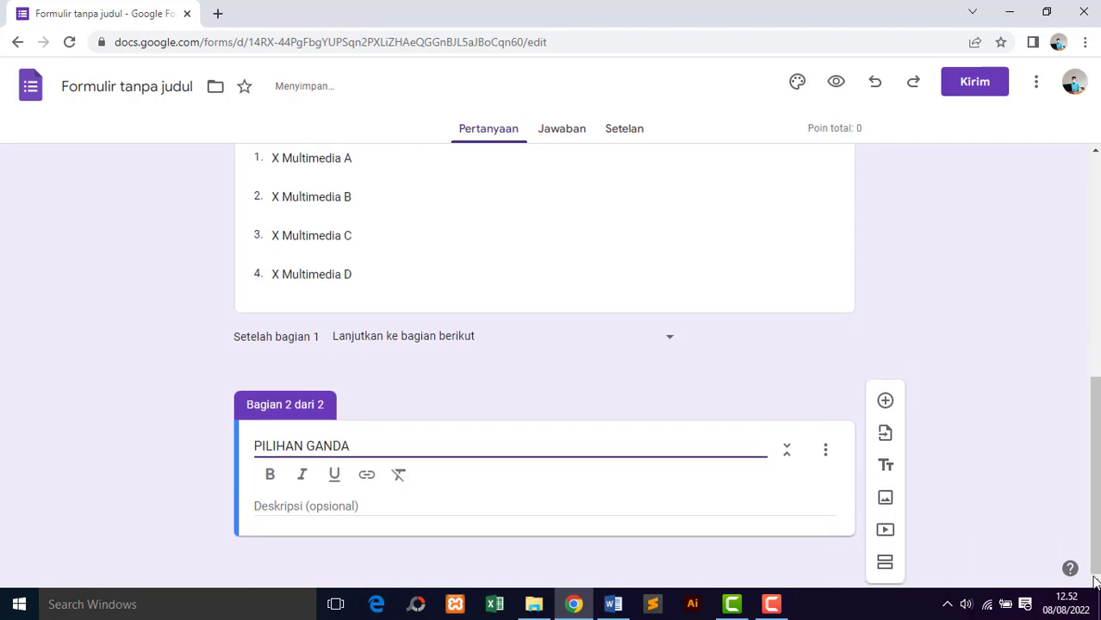
pyautogui.click(376, 511)
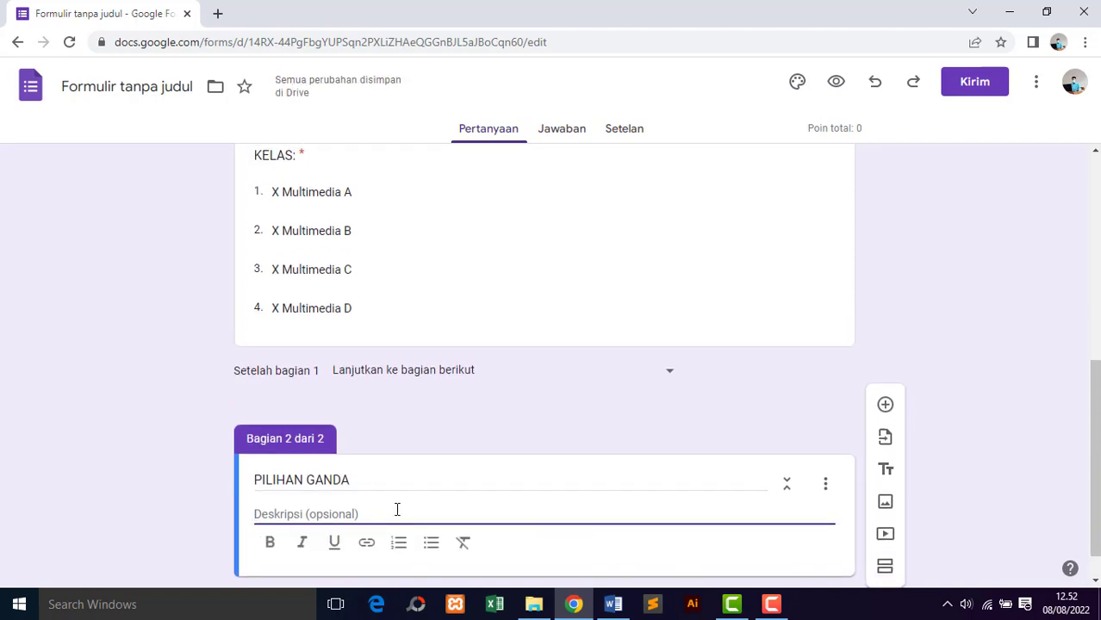
pyautogui.write('p')
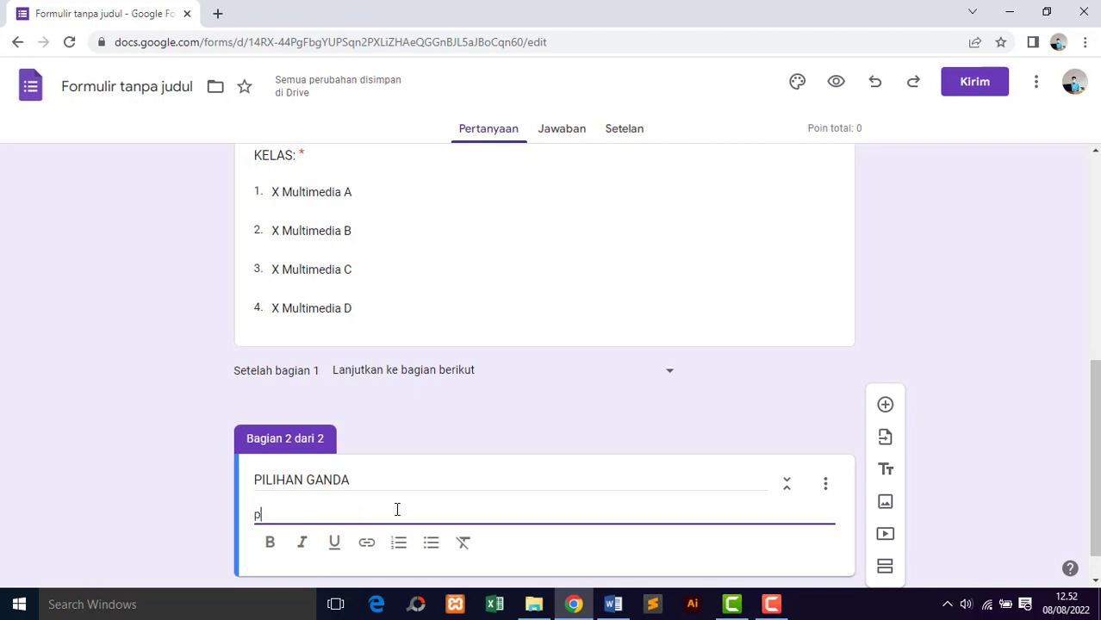
pyautogui.press('BackSpace')
pyautogui.write('Pil')
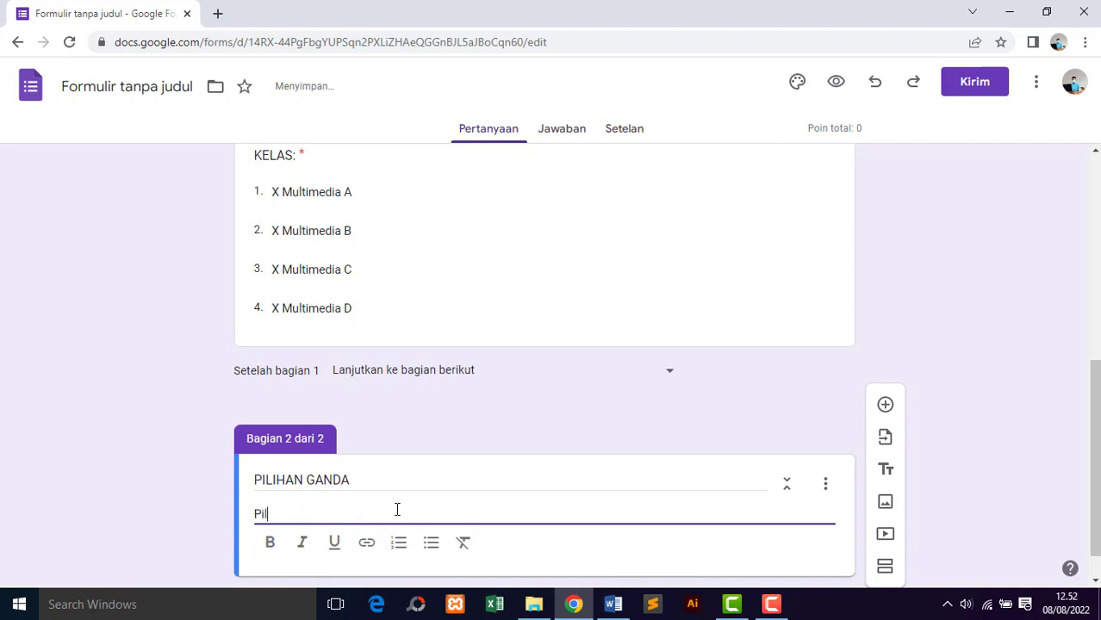
pyautogui.write('ihlah jawaban ')
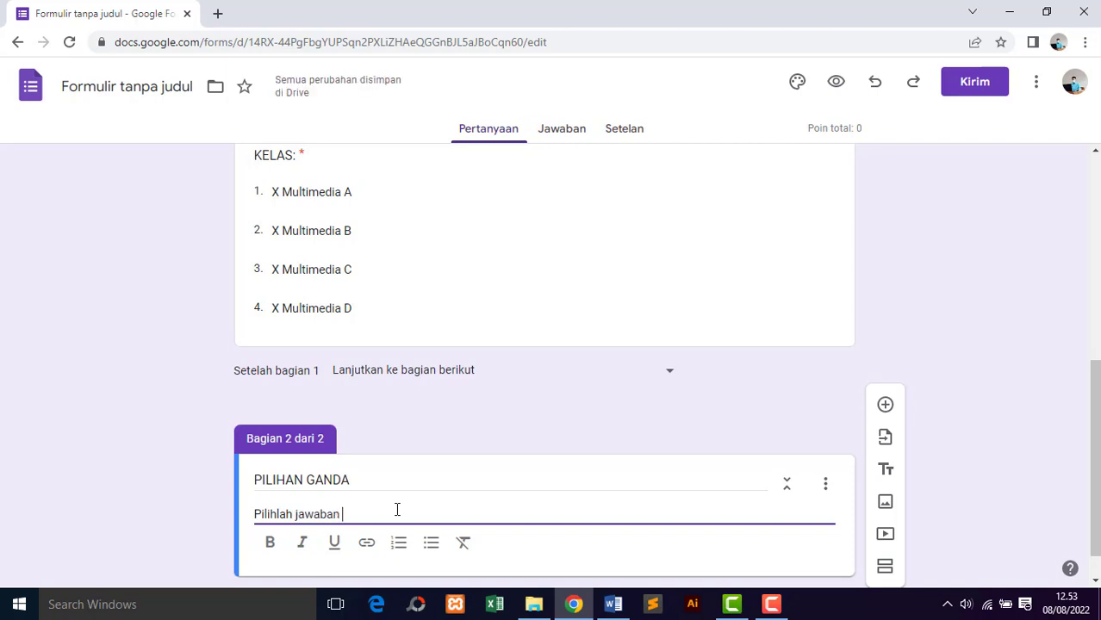
pyautogui.write('yang benar dan tepat')
# Add a Pilihan ganda question to the "PILIHAN GANDA" section, titled "1. Berikut ini yang termasuk warna primer adalah.....".
pyautogui.scroll(-1, 1096, 431)
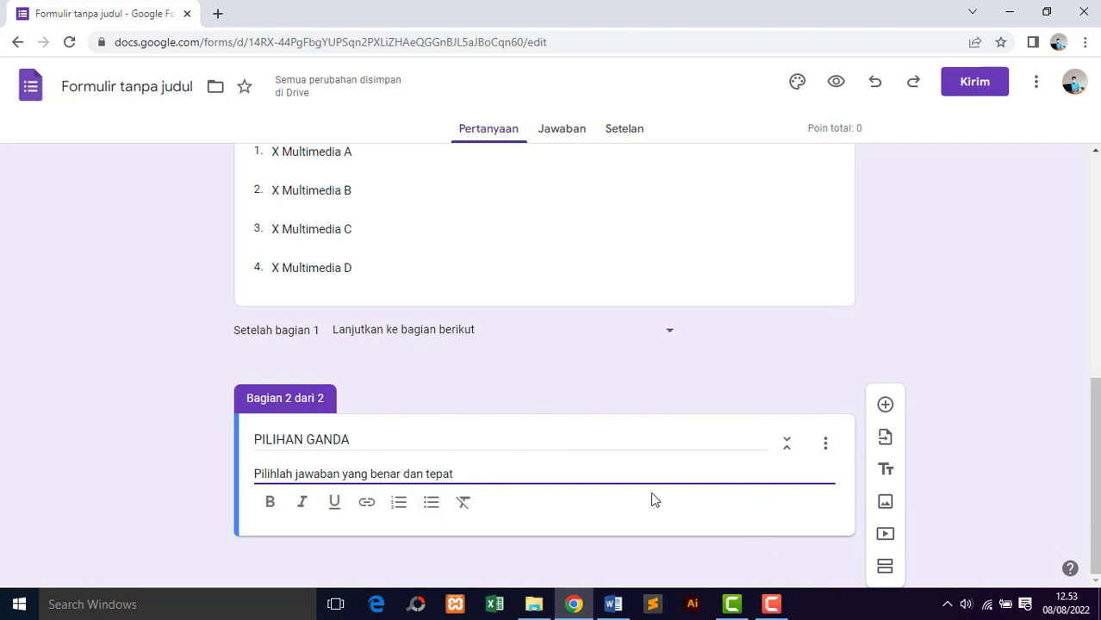
pyautogui.click(885, 405)
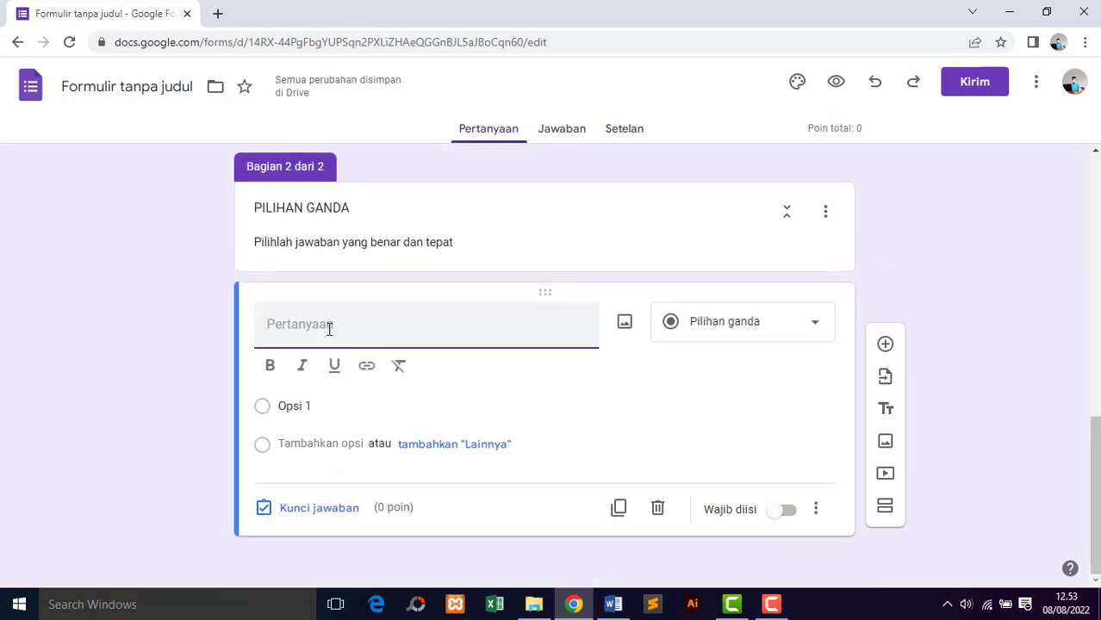
pyautogui.write('1.')
pyautogui.write('Ber')
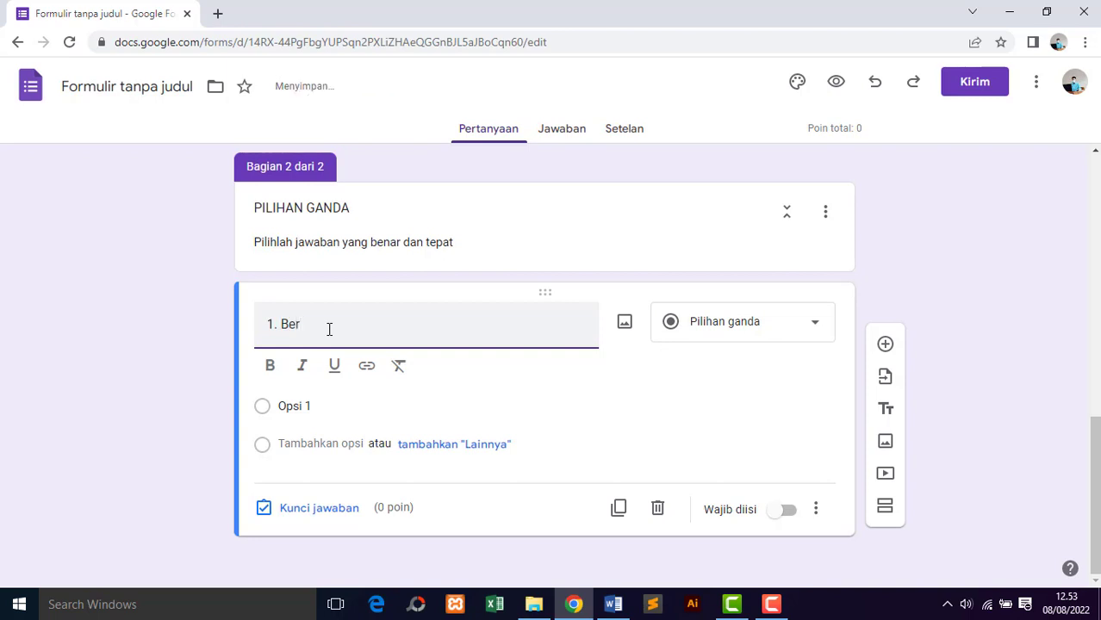
pyautogui.write('ikut ini yang termasu')
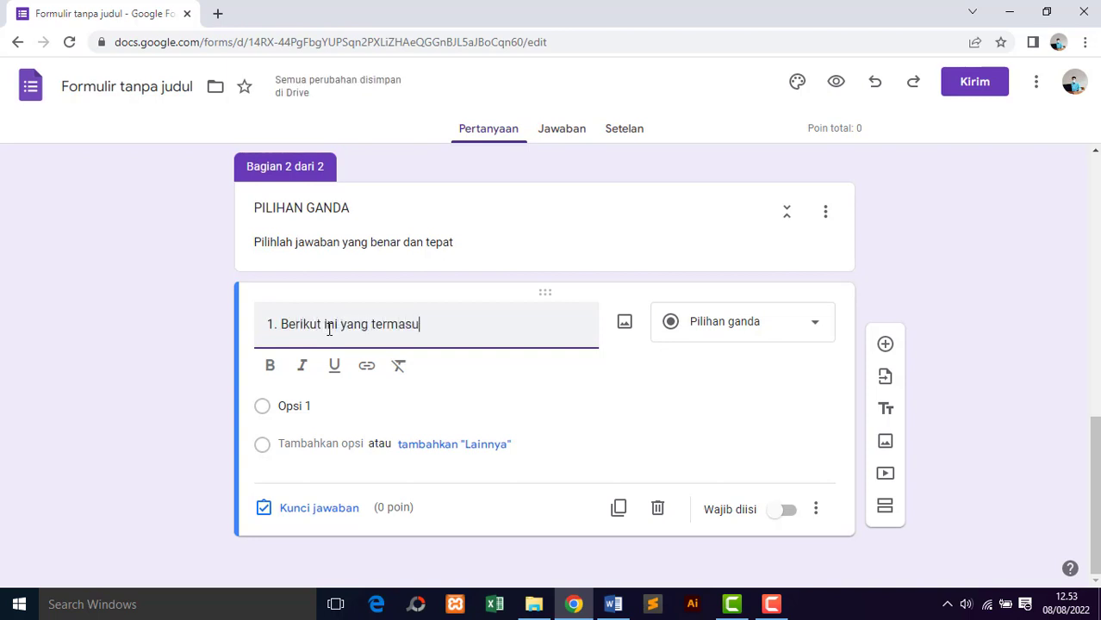
pyautogui.write('k warna p')
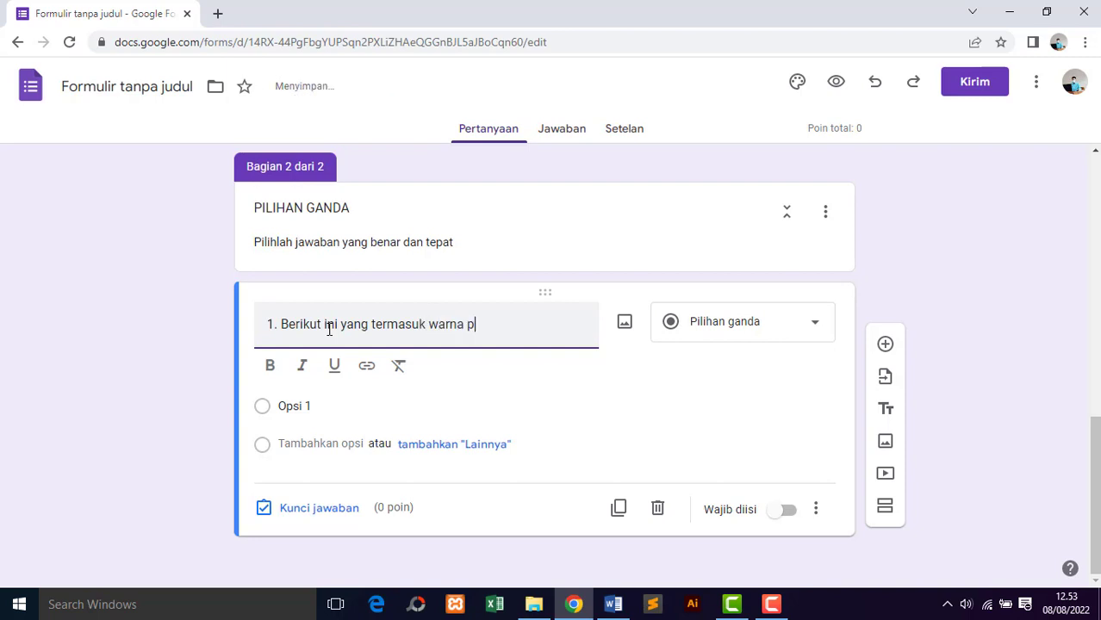
pyautogui.write('rimer adalah.....')
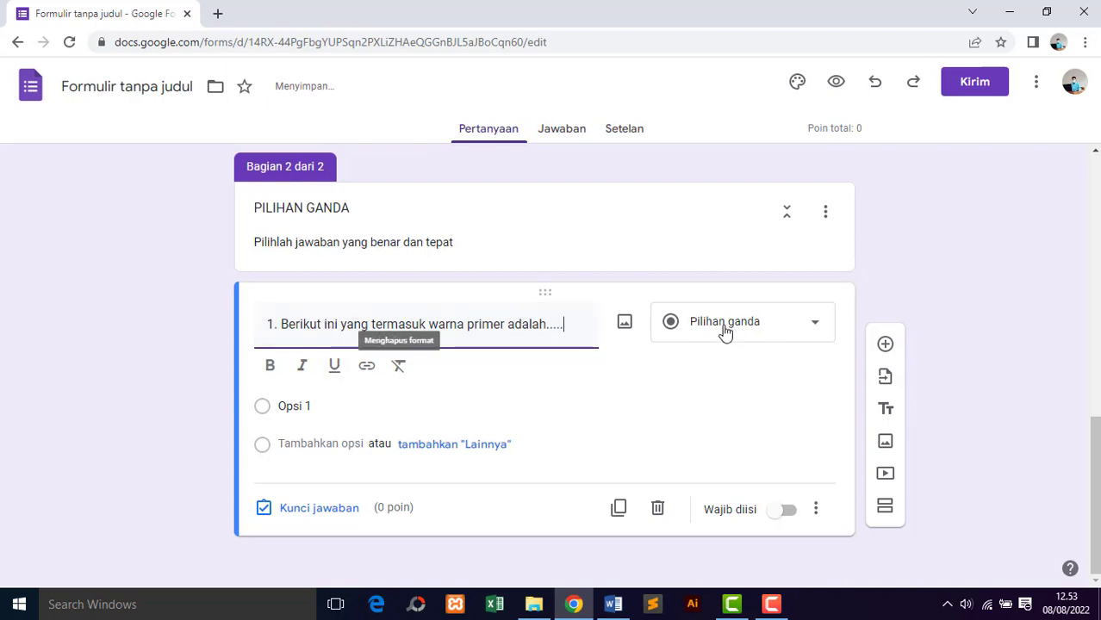
# Enter "A. Orange", "B. Ungu", "C. Hijau" and "D. Biru" as the answer options of question 1.
pyautogui.click(359, 410)
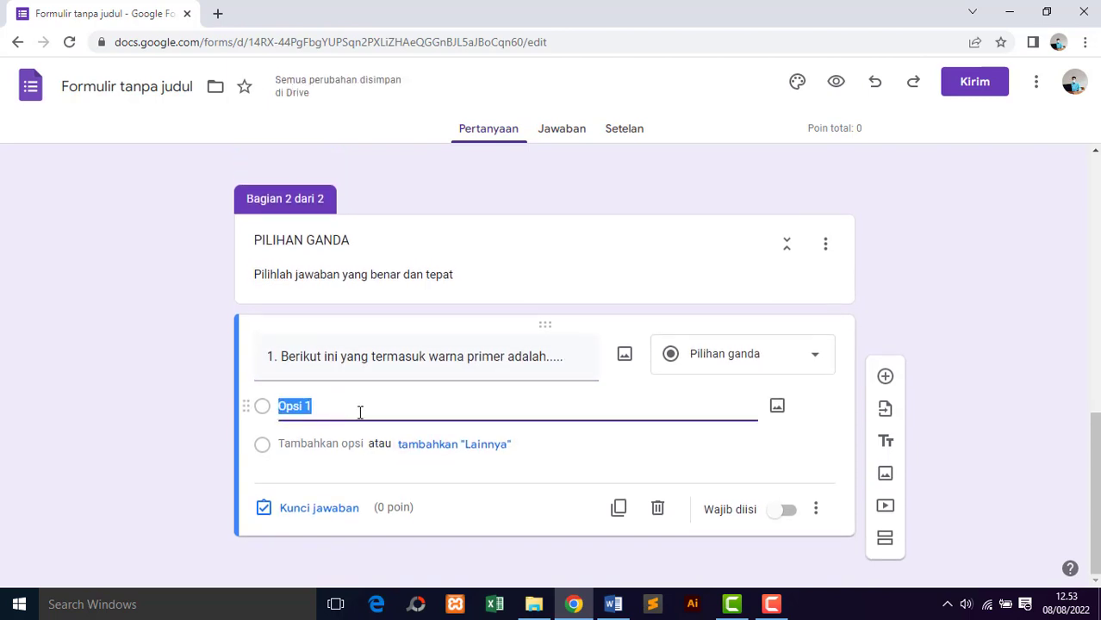
pyautogui.write('A')
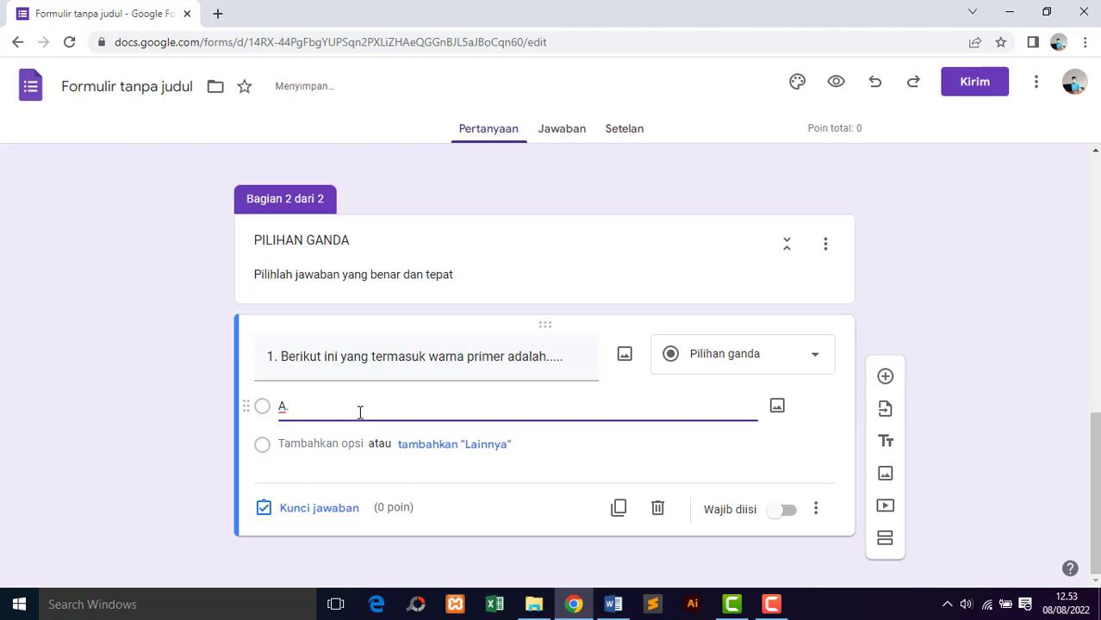
pyautogui.write('. Orange')
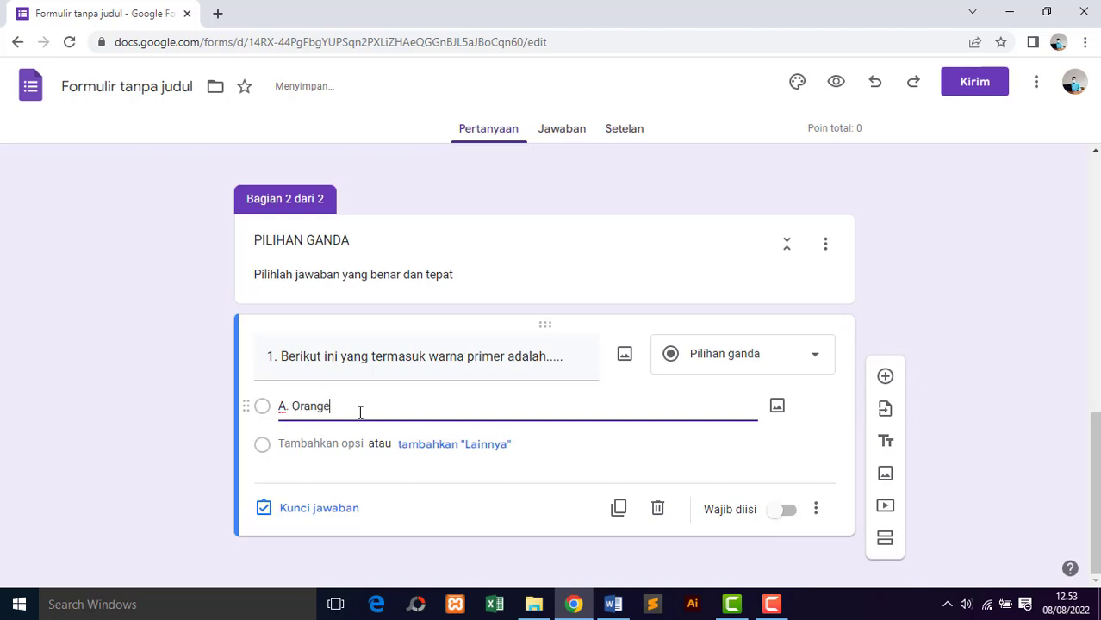
pyautogui.press('Return')
pyautogui.write('B')
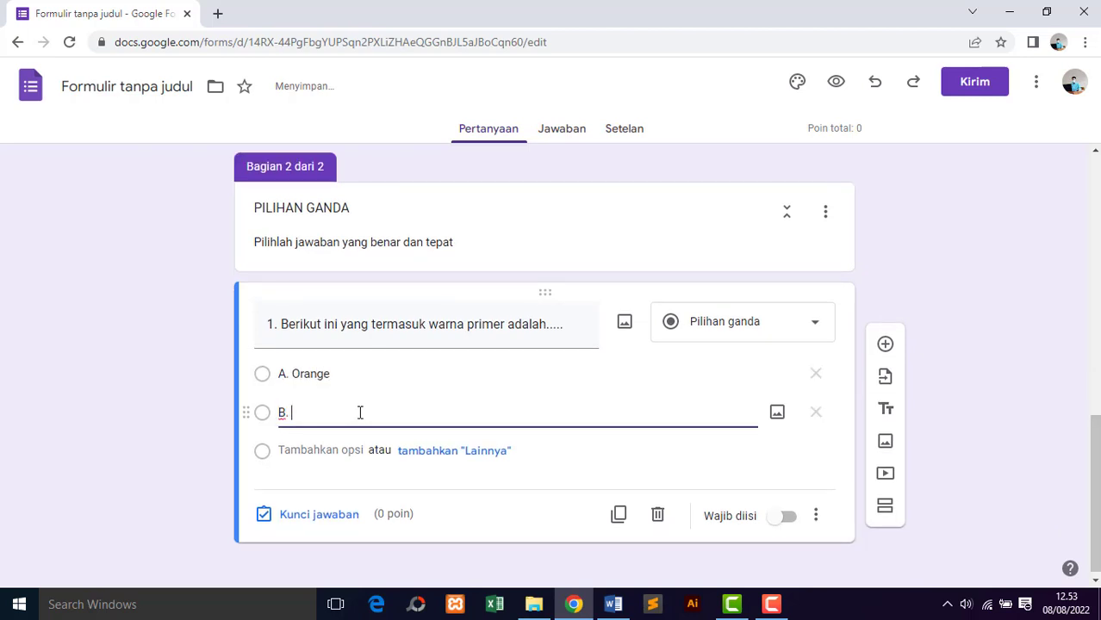
pyautogui.write('. Ungu')
pyautogui.press('Return')
pyautogui.write('C. H')
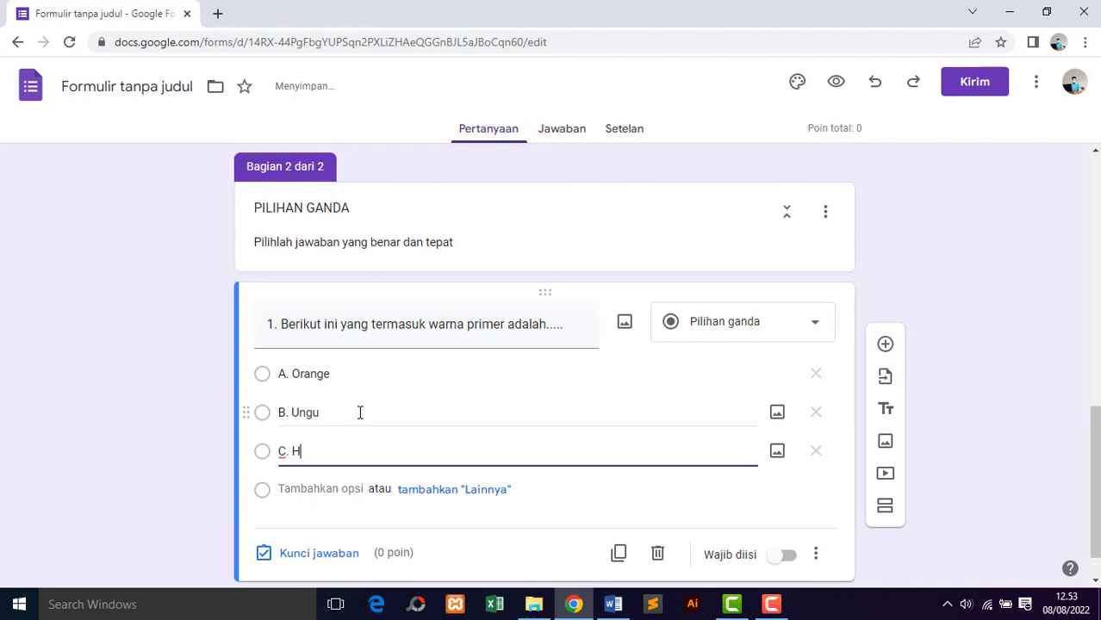
pyautogui.write('ijau')
pyautogui.write('D. Biru')
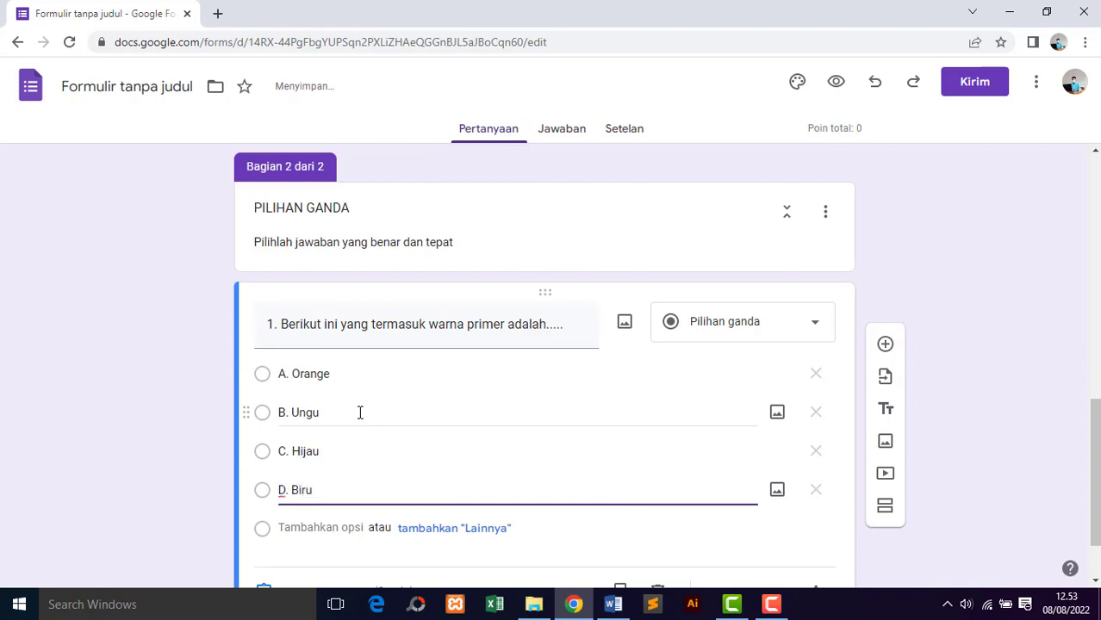
# Make question 1 required and set its answer key to "D. Biru" with 20 points.
pyautogui.scroll(-1, 924, 525)
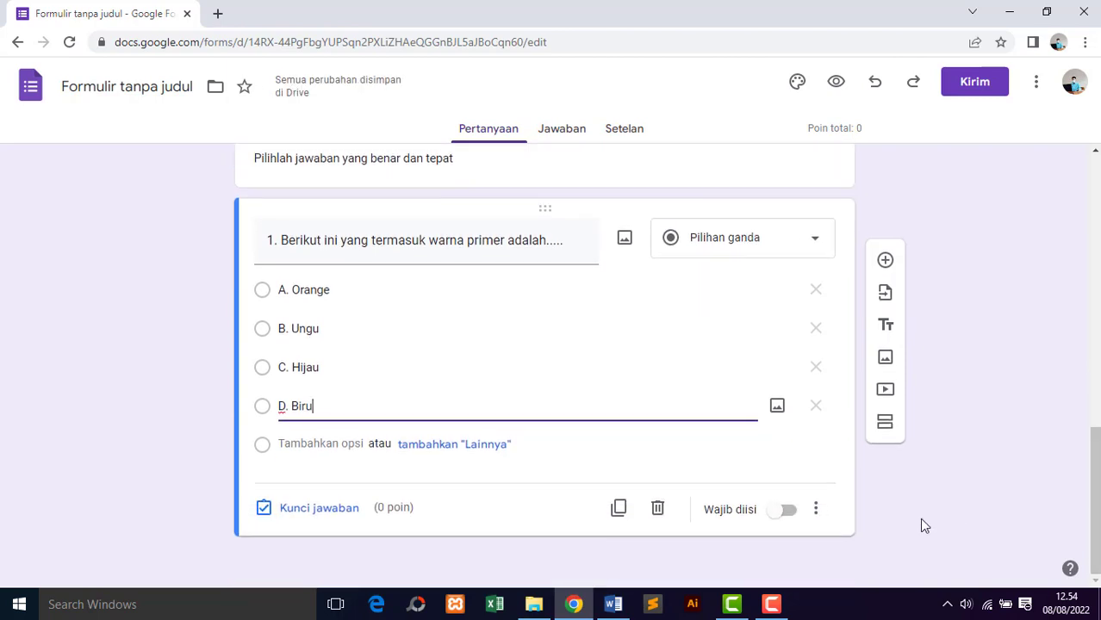
pyautogui.click(788, 512)
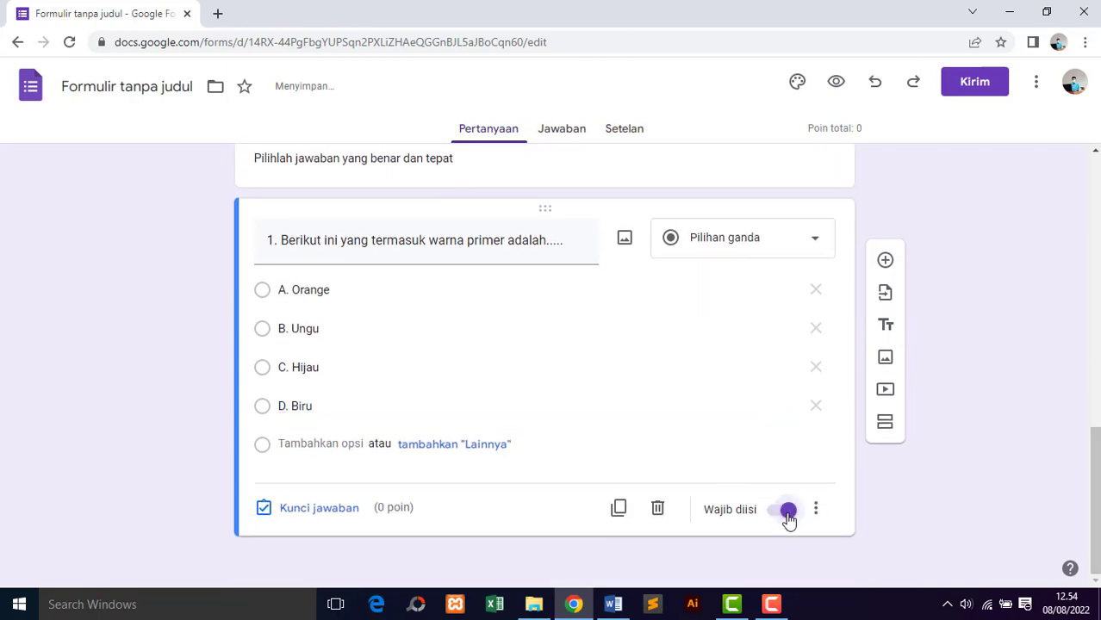
pyautogui.click(334, 515)
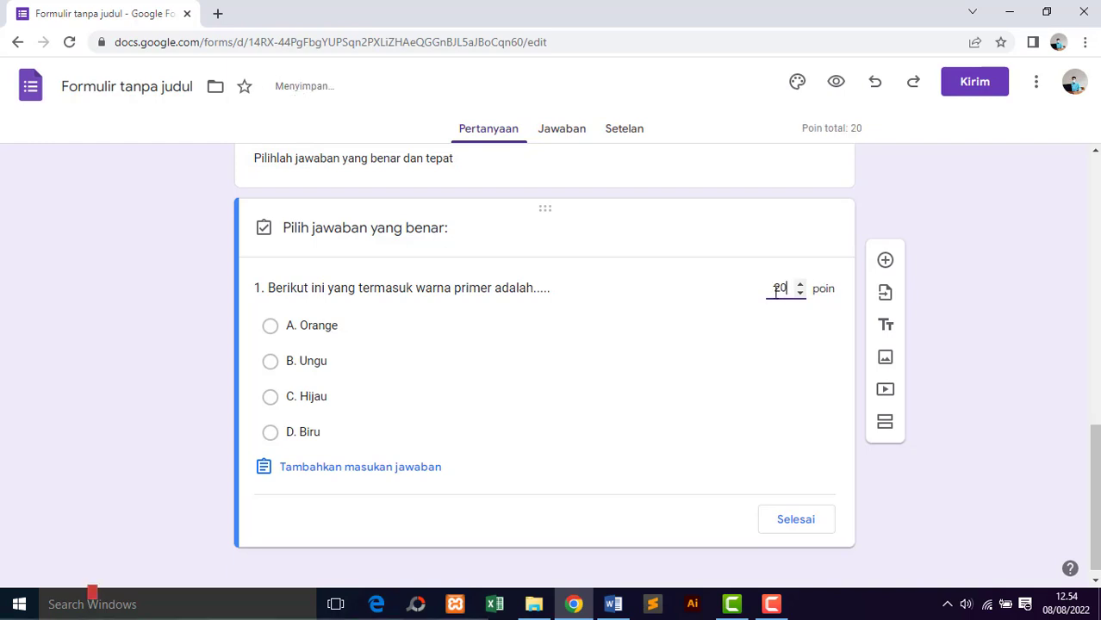
pyautogui.click(295, 437)
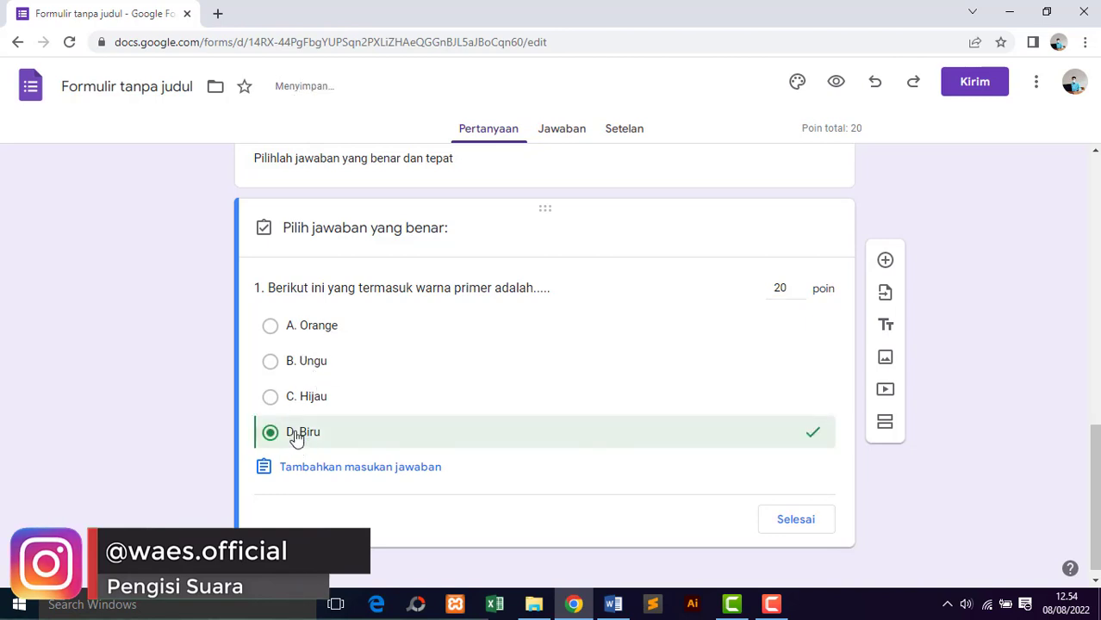
pyautogui.click(801, 527)
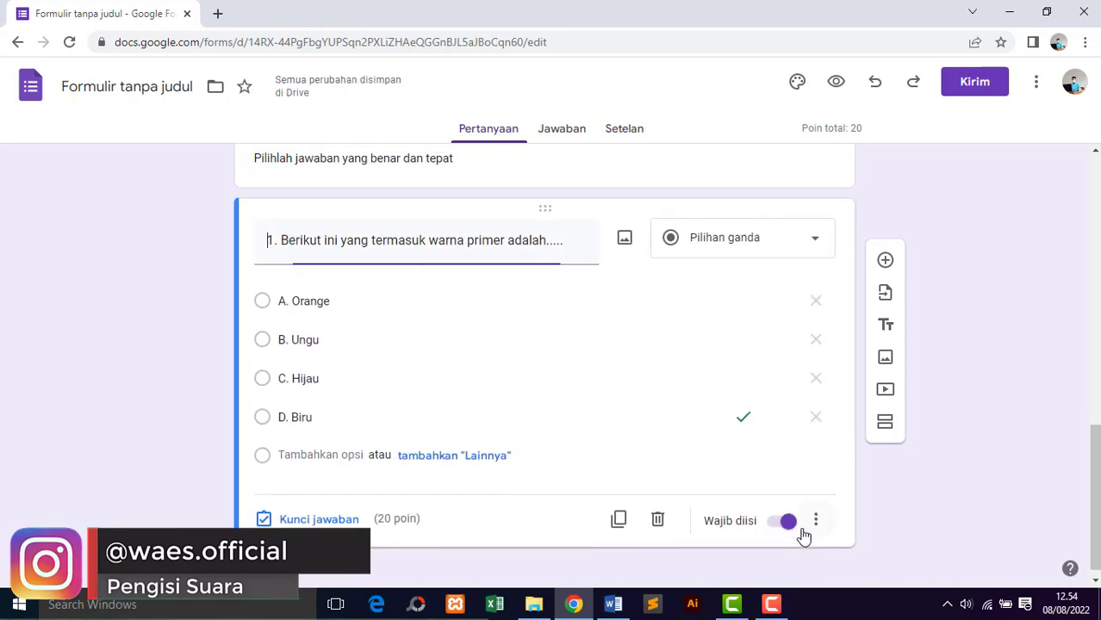
# Add a Pilihan ganda question below question 1, titled "2. Dalam dunia desain grafis dikenal 2 mode warna yakni..".
pyautogui.scroll(-1, 1098, 481)
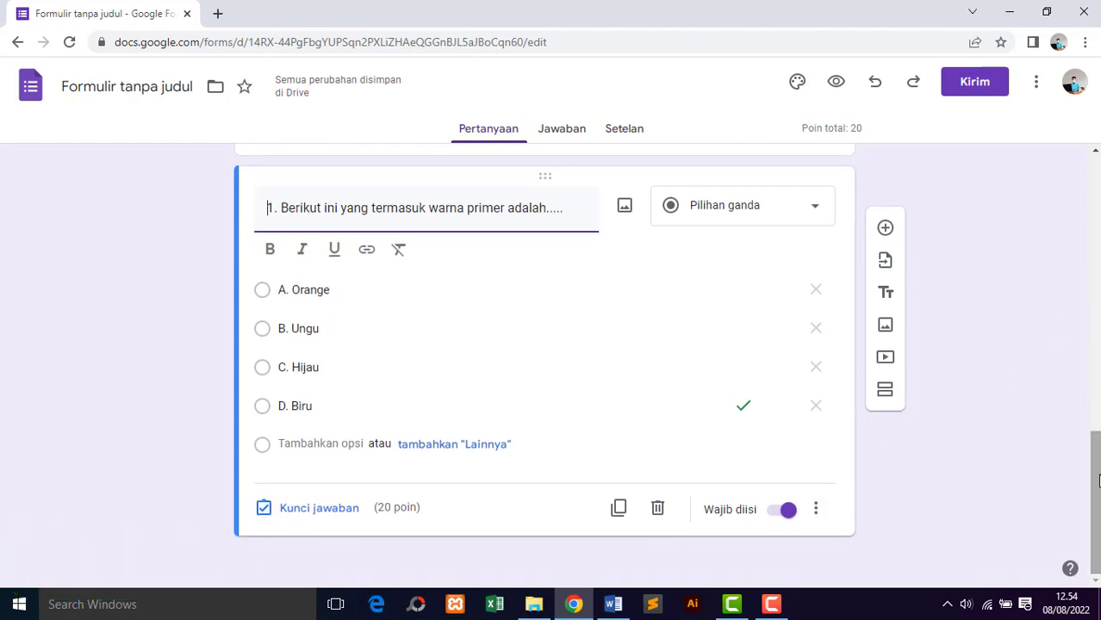
pyautogui.click(886, 229)
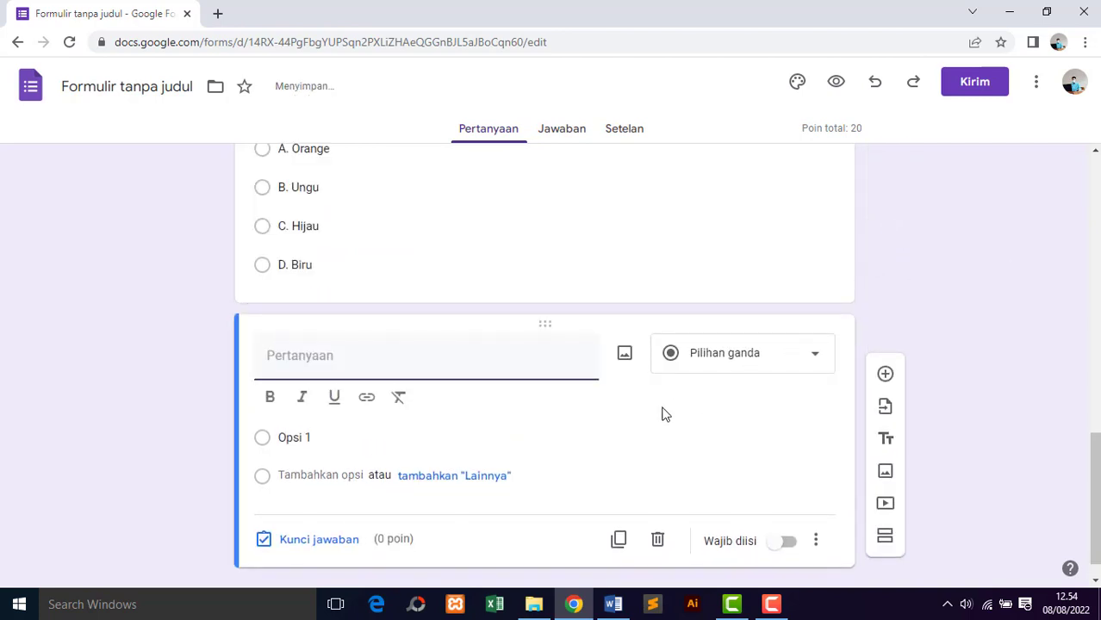
pyautogui.write('2. Dalam dunia d')
pyautogui.write('esain grafis d')
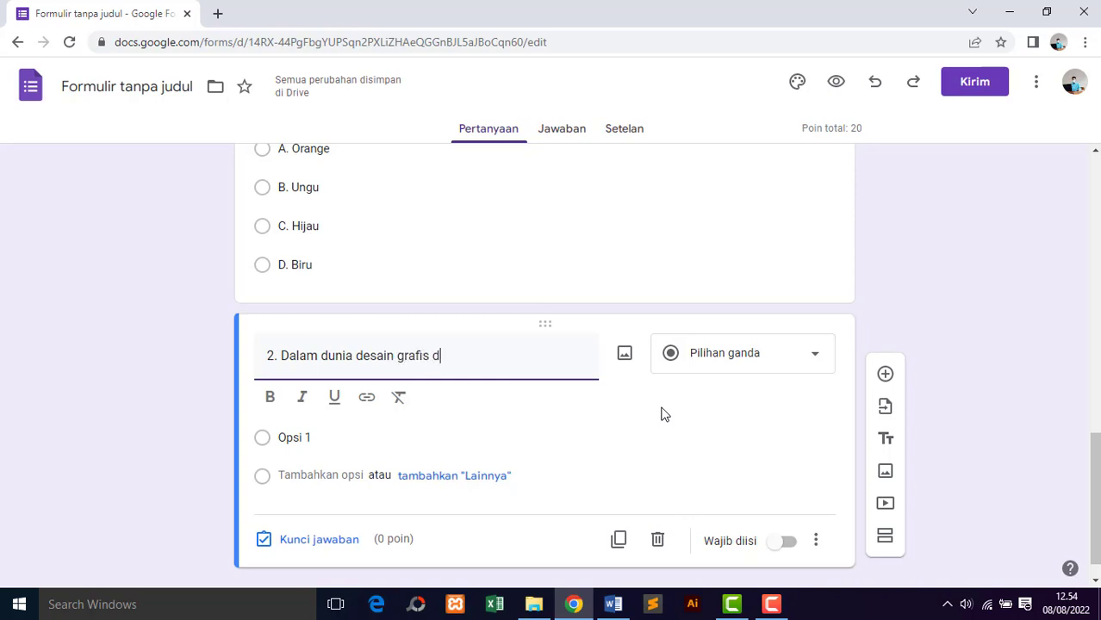
pyautogui.write('ikenal')
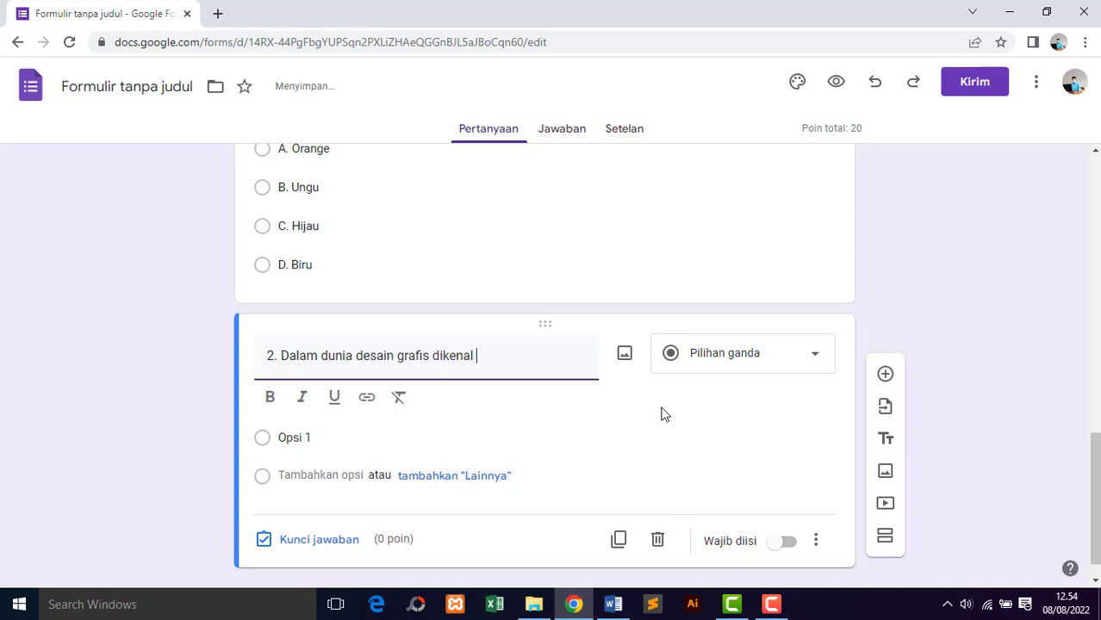
pyautogui.write(' 2 mode warna yakni..')
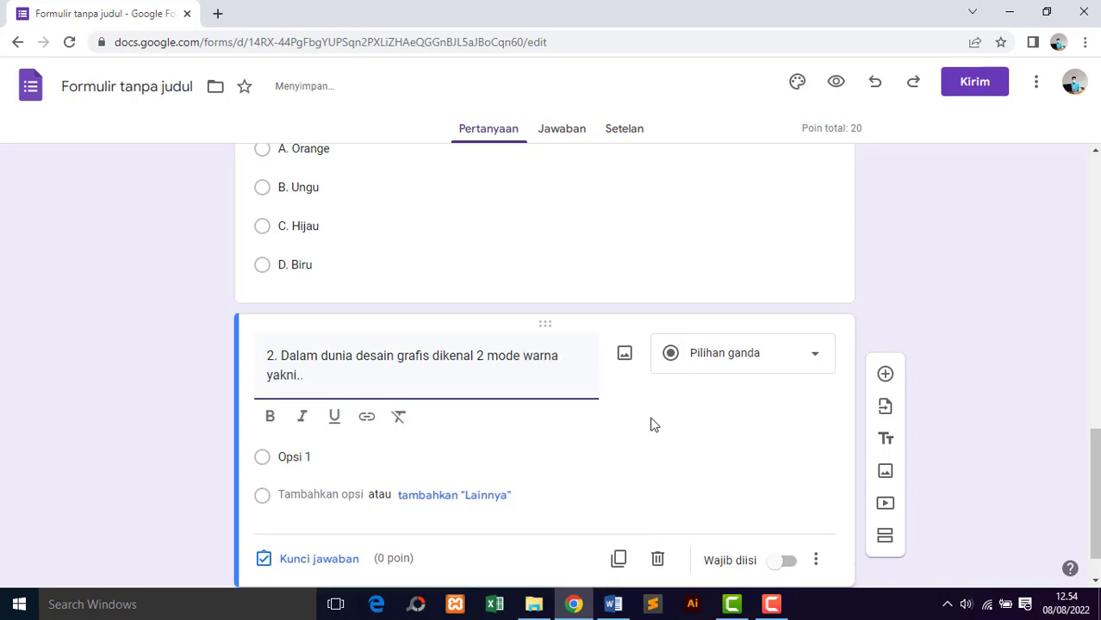
# Enter "A. RGB dan CMYK", "B. Hitam dan Putih", "C. Merah dan Putih" and "D. Terang dan Gelap" as the answer options of question 2.
pyautogui.click(543, 457)
pyautogui.write('A. RGB dan C')
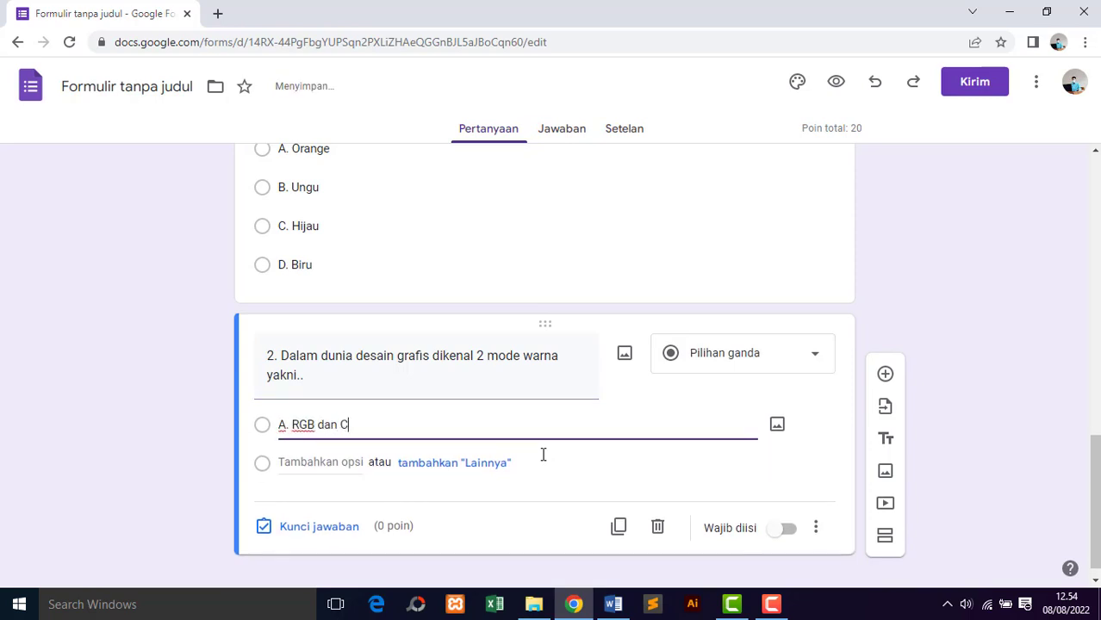
pyautogui.write('MYK')
pyautogui.press('Return')
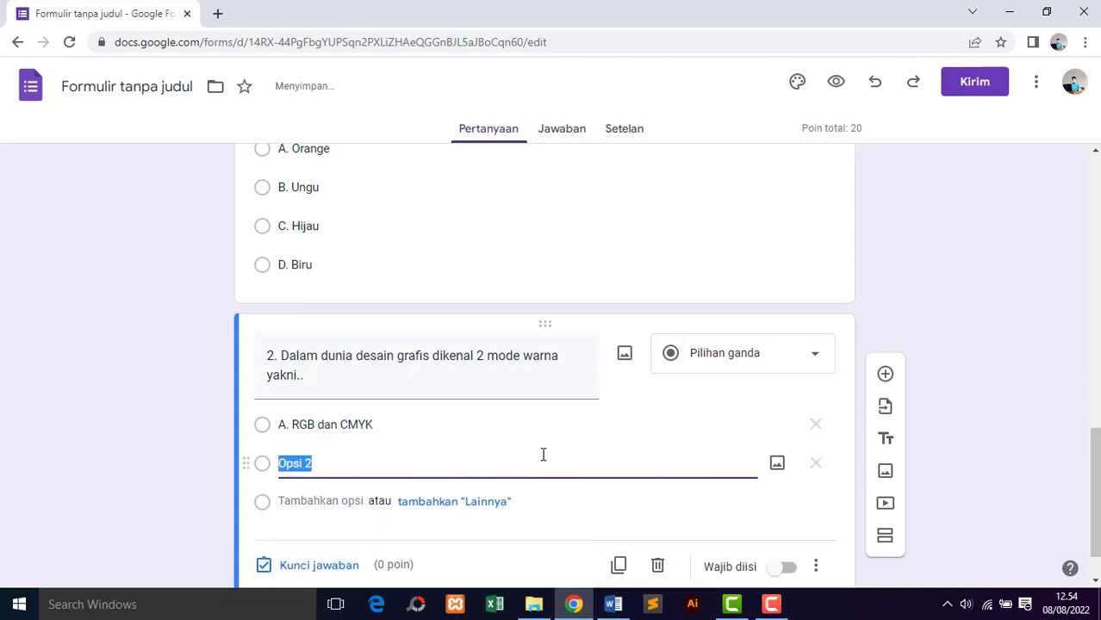
pyautogui.write('B. Hitam')
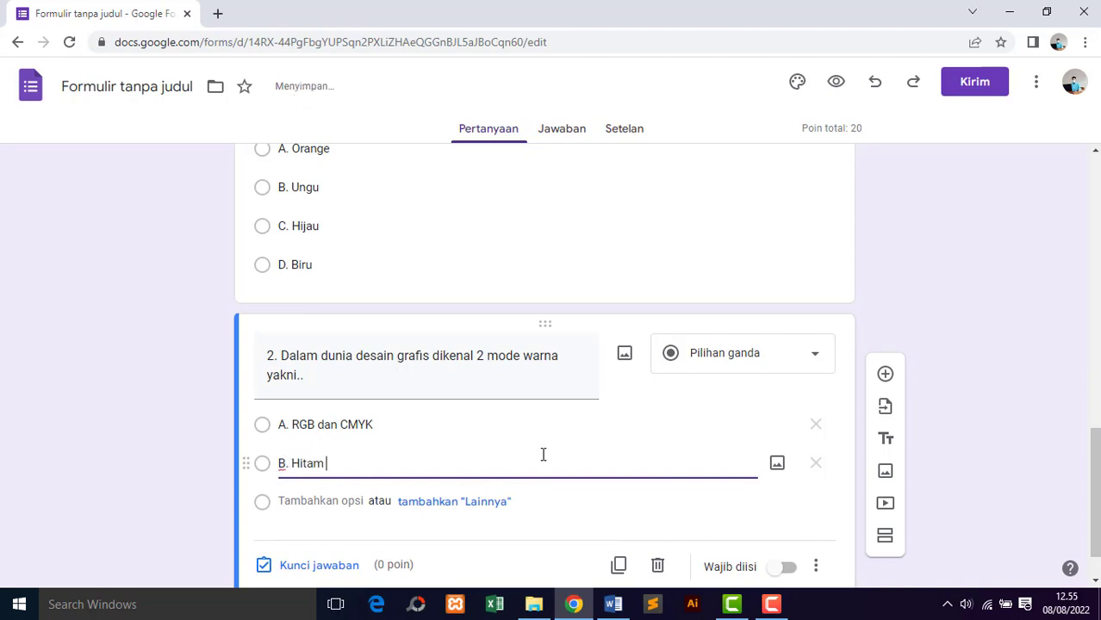
pyautogui.write(' dan Putih')
pyautogui.press('Return')
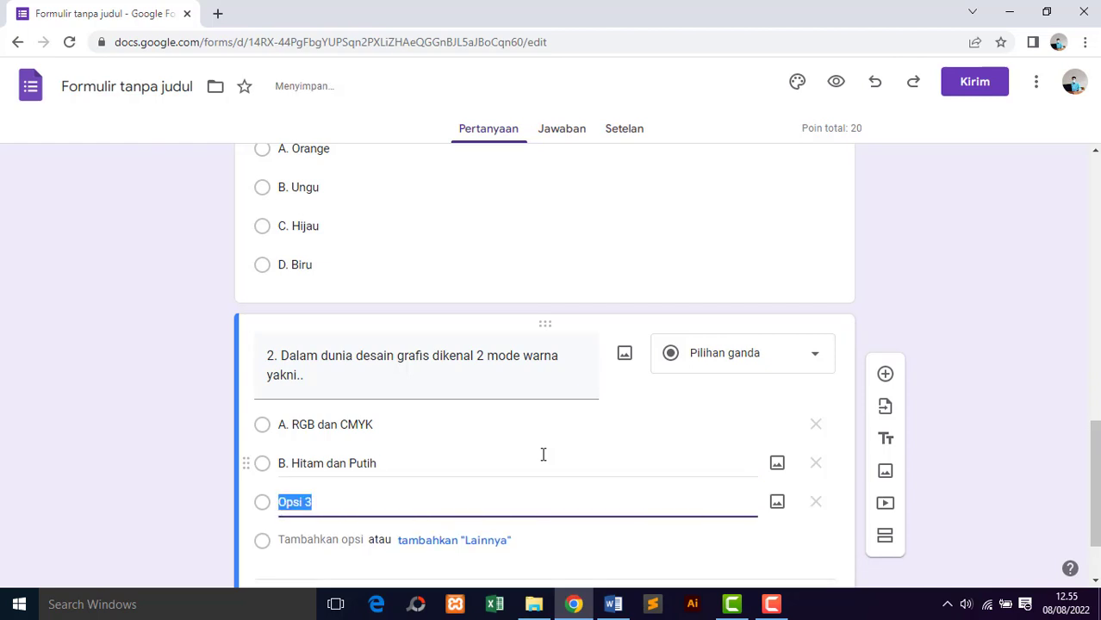
pyautogui.write('C. Merah ')
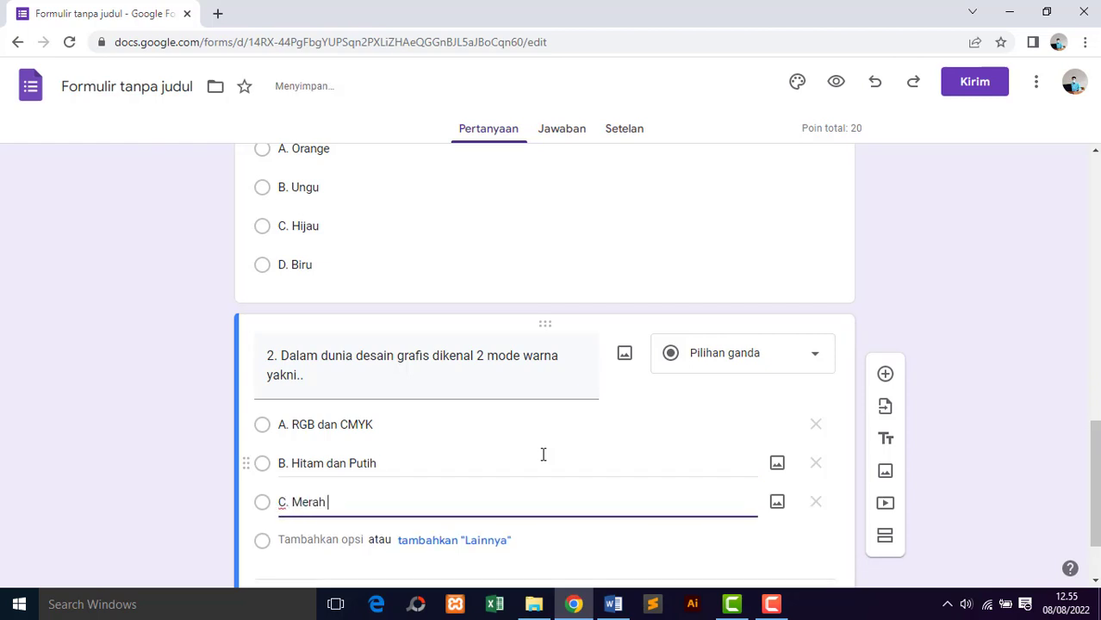
pyautogui.write('dan')
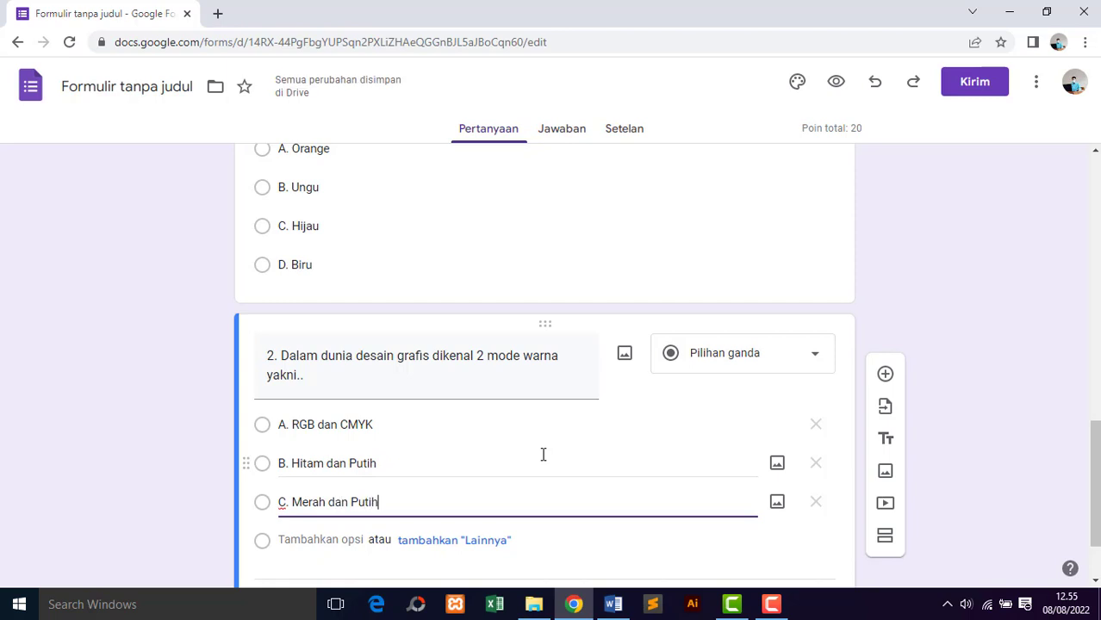
pyautogui.write(' Putih')
pyautogui.press('Return')
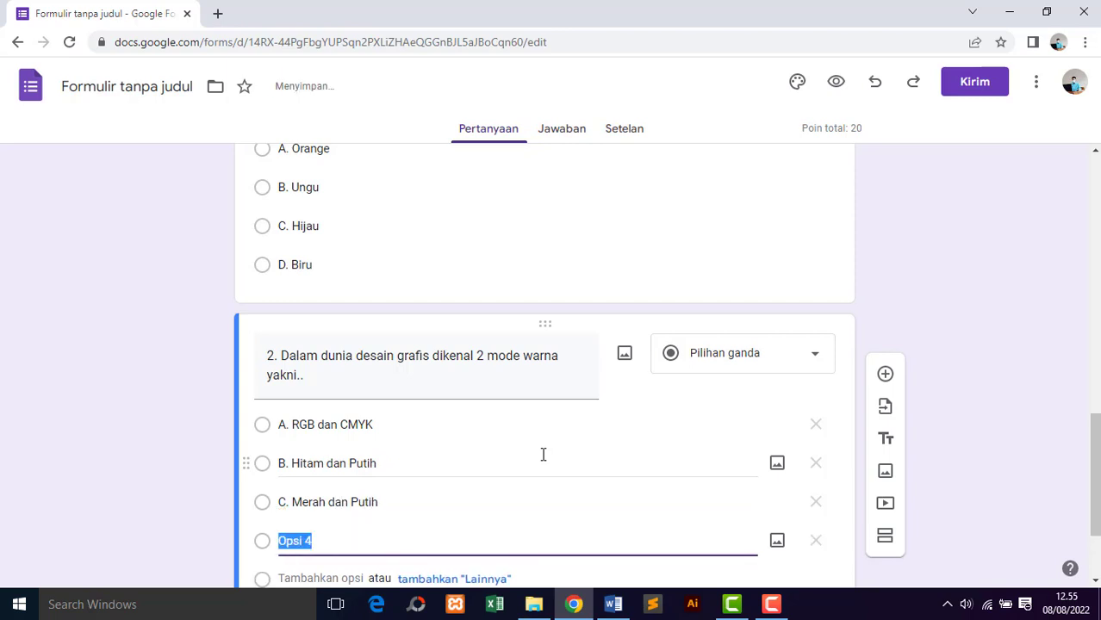
pyautogui.write('D. Terang dan')
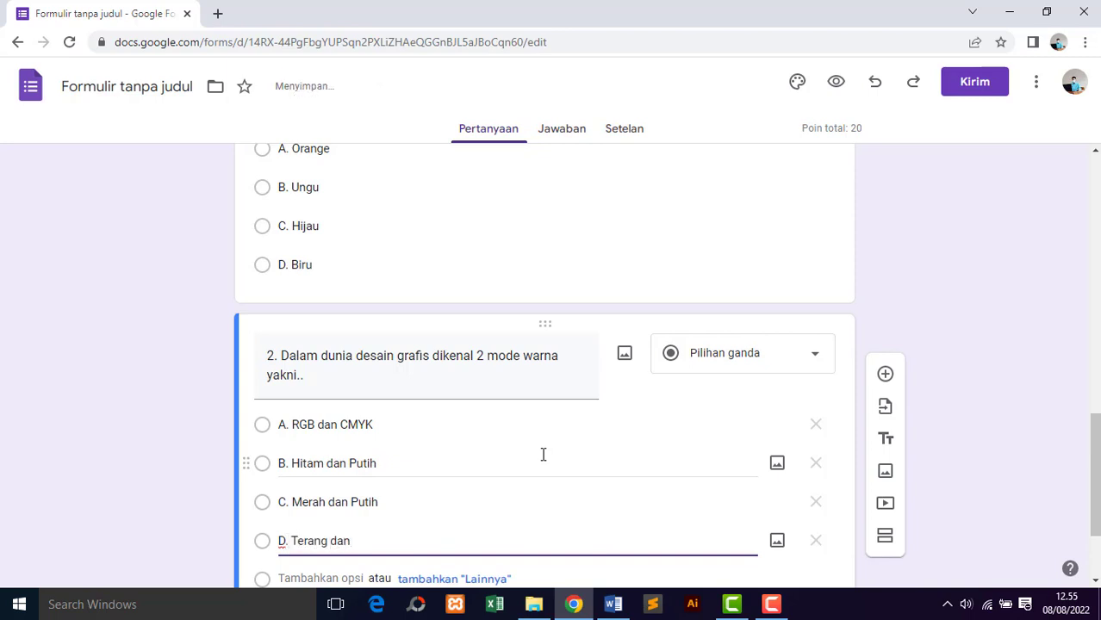
pyautogui.write('Gelap')
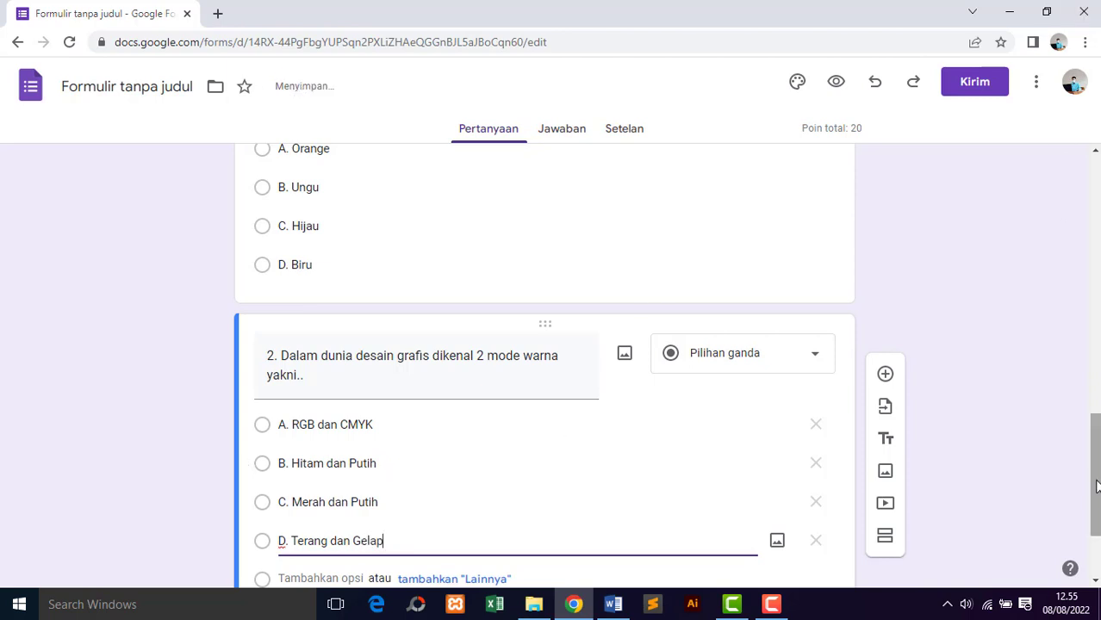
# Make question 2 required and set its answer key to "A. RGB dan CMYK" with 20 points.
pyautogui.scroll(-2, 545, 366)
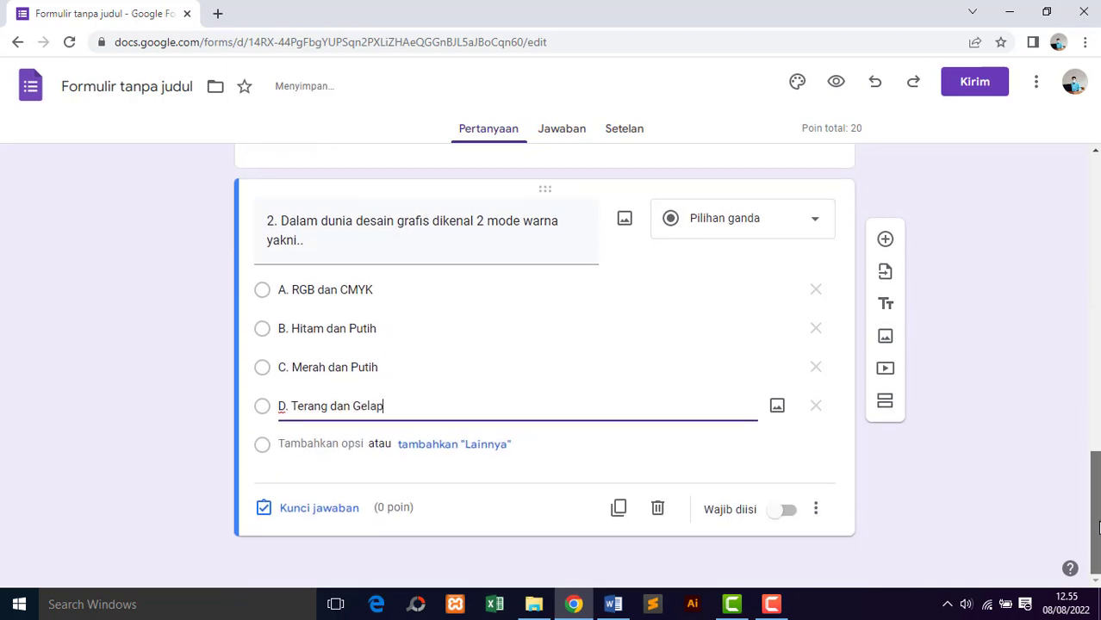
pyautogui.click(787, 514)
pyautogui.click(344, 517)
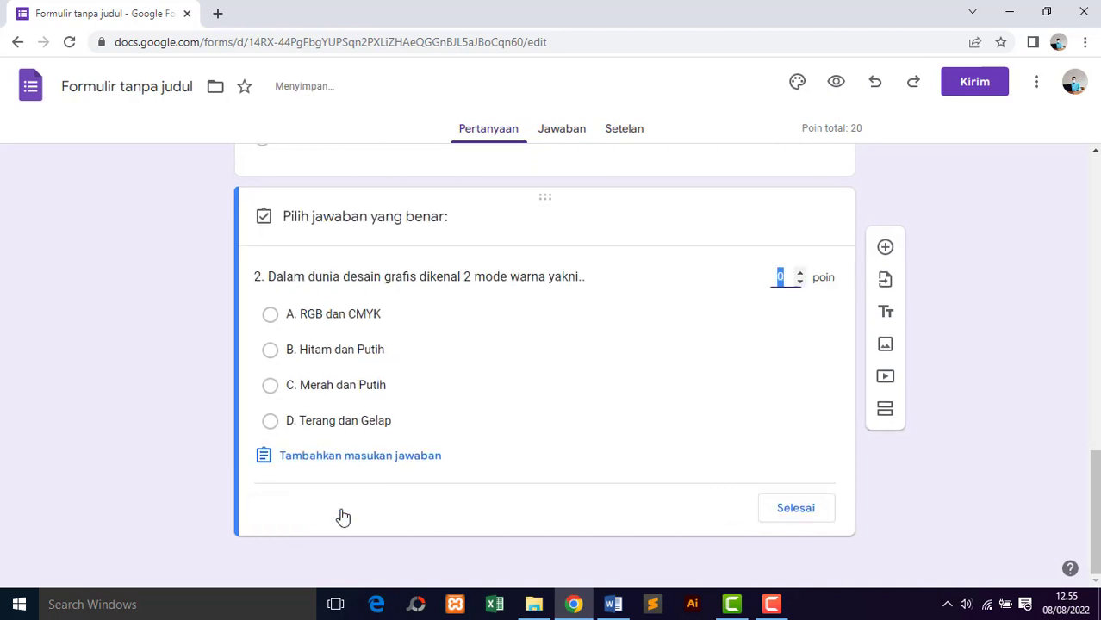
pyautogui.click(778, 271)
pyautogui.write('2')
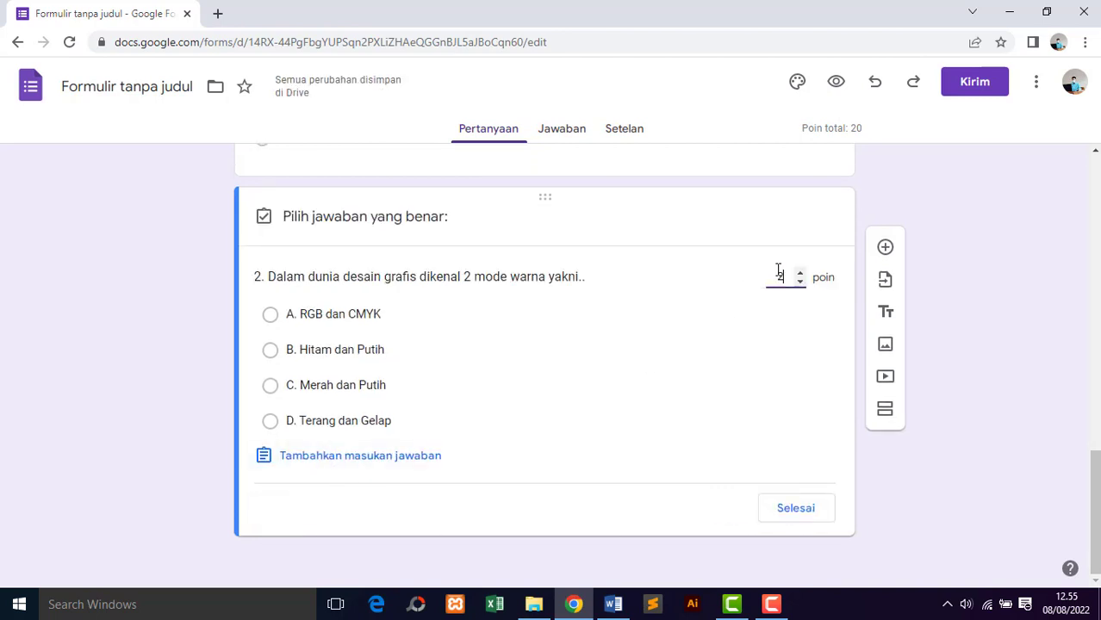
pyautogui.write('0')
pyautogui.click(332, 315)
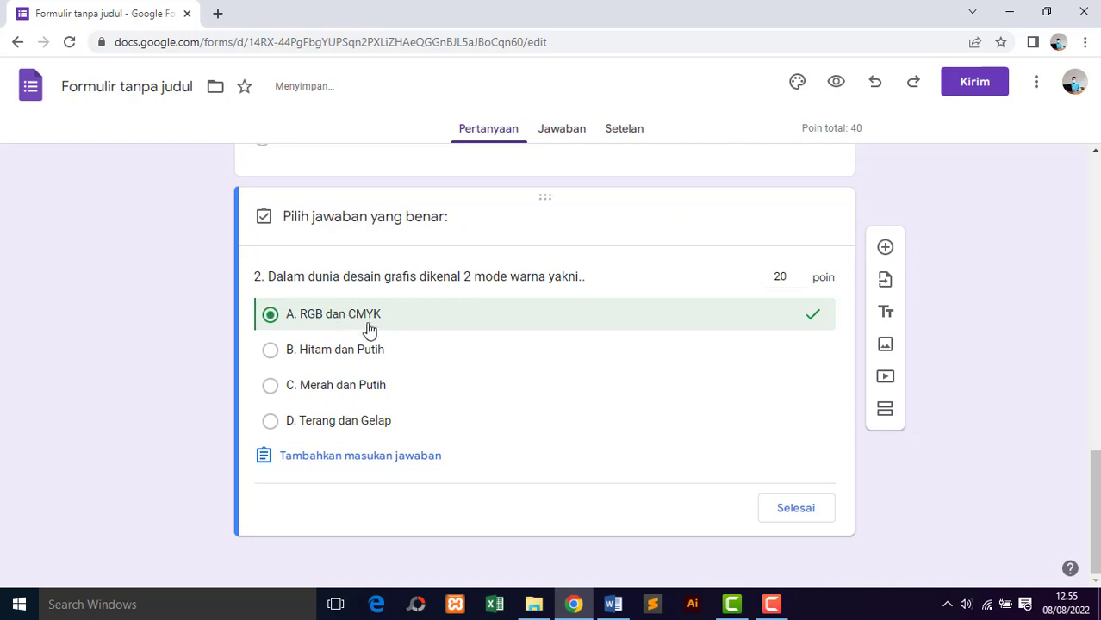
pyautogui.click(792, 517)
# Try indigo and orange-red as the form's theme colour, and settle on teal.
pyautogui.moveTo(1095, 448); pyautogui.dragTo(1096, 158)
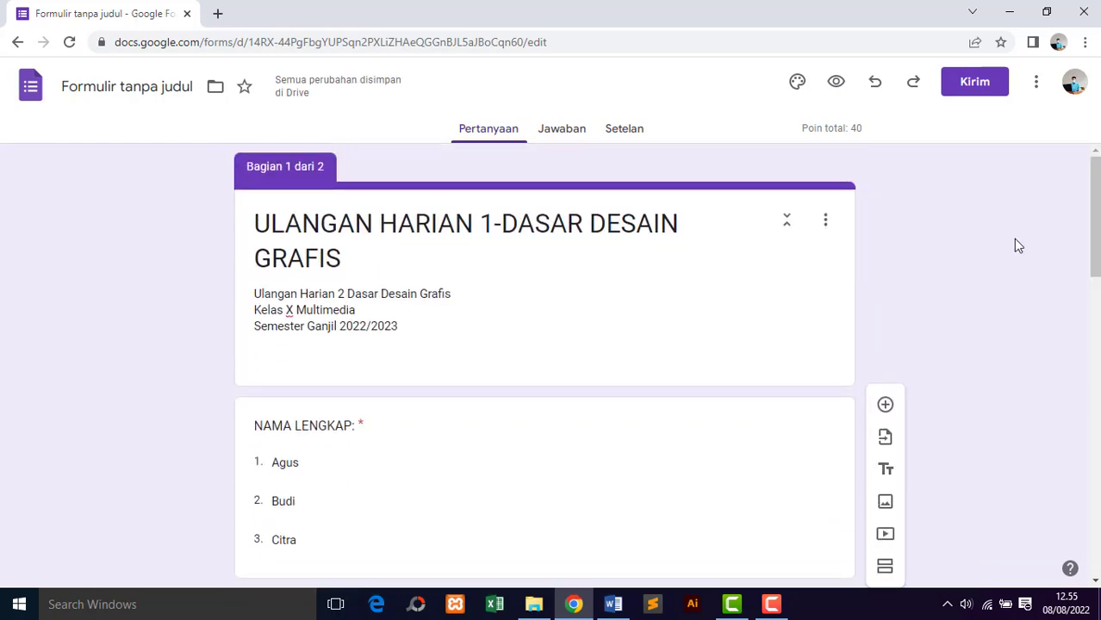
pyautogui.click(799, 84)
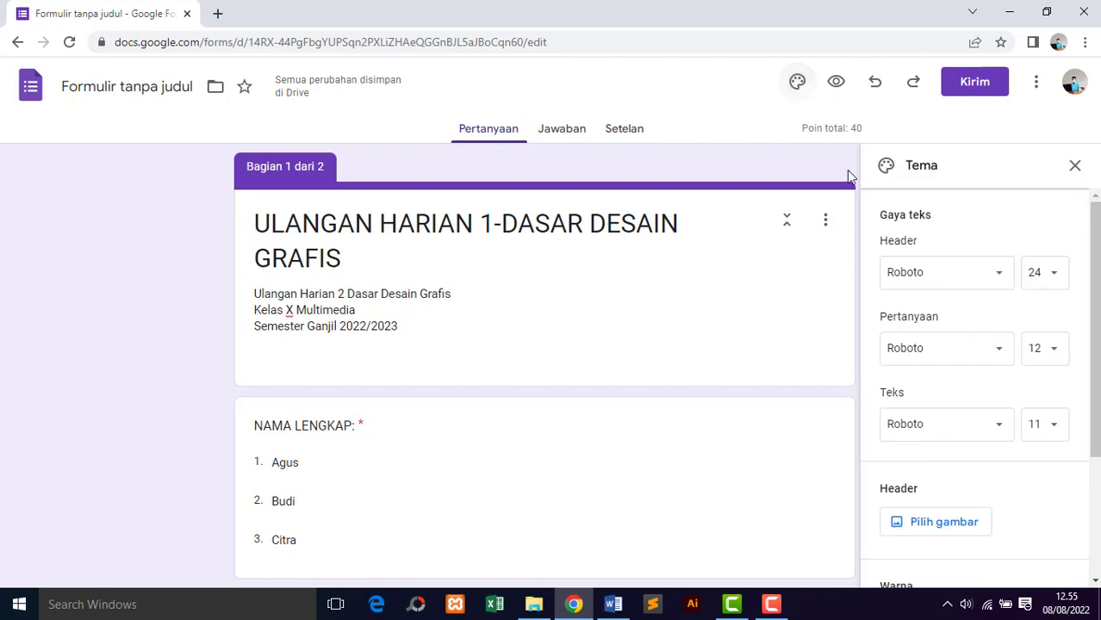
pyautogui.scroll(-3, 1026, 296)
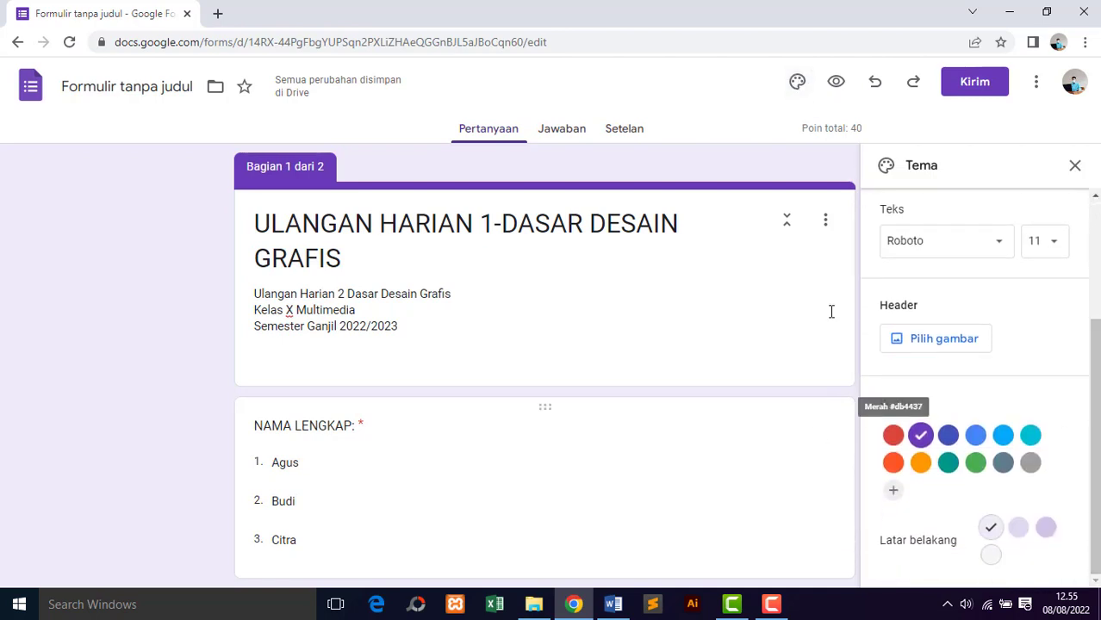
pyautogui.click(948, 435)
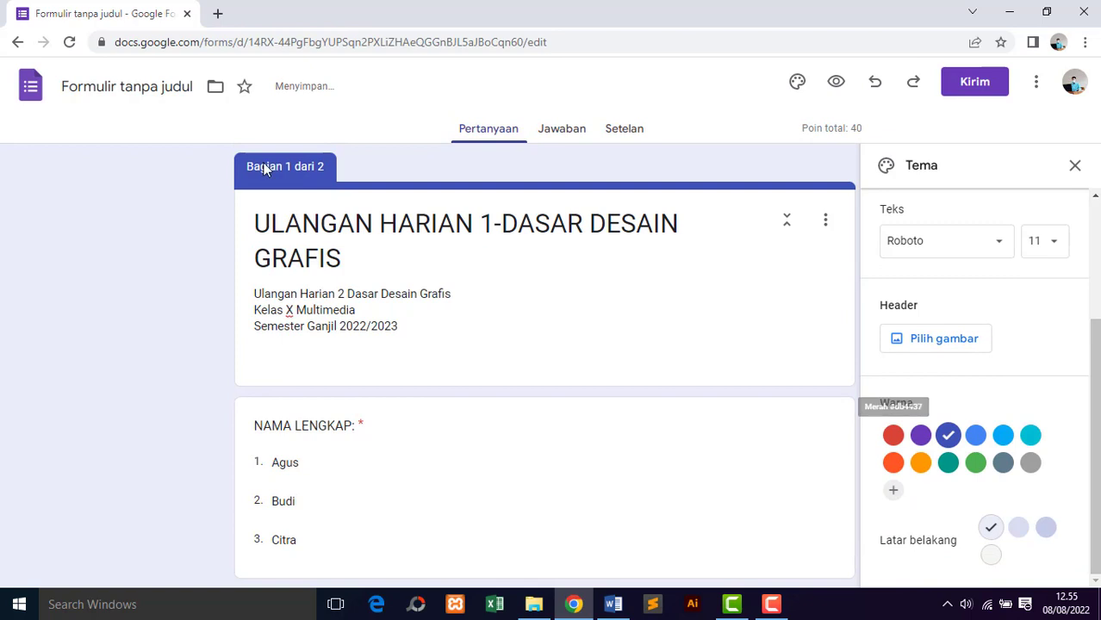
pyautogui.click(894, 462)
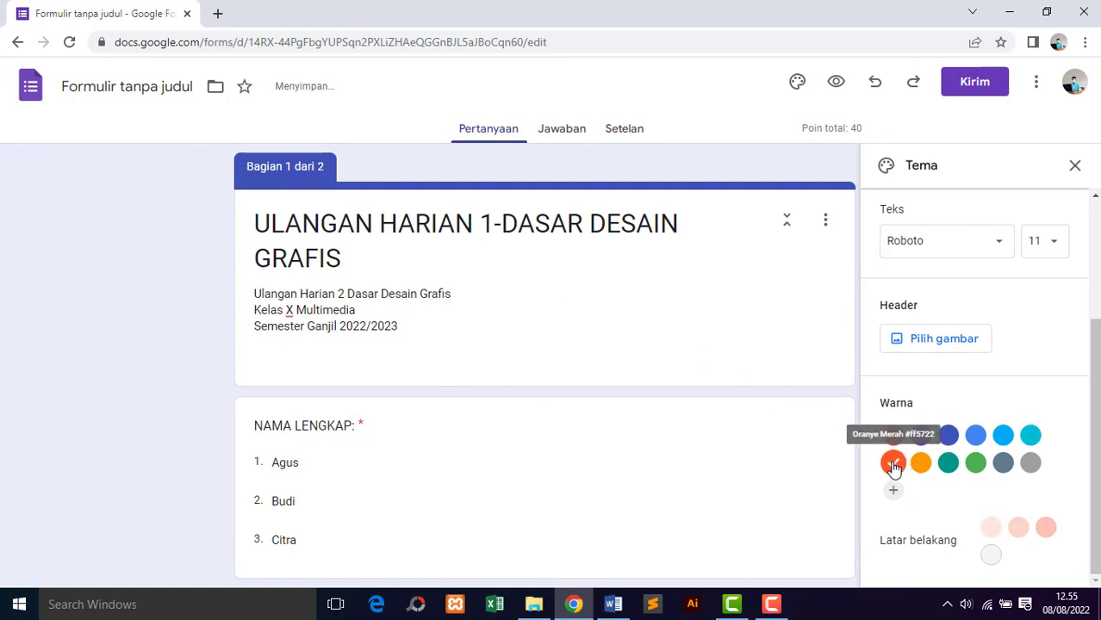
pyautogui.click(948, 463)
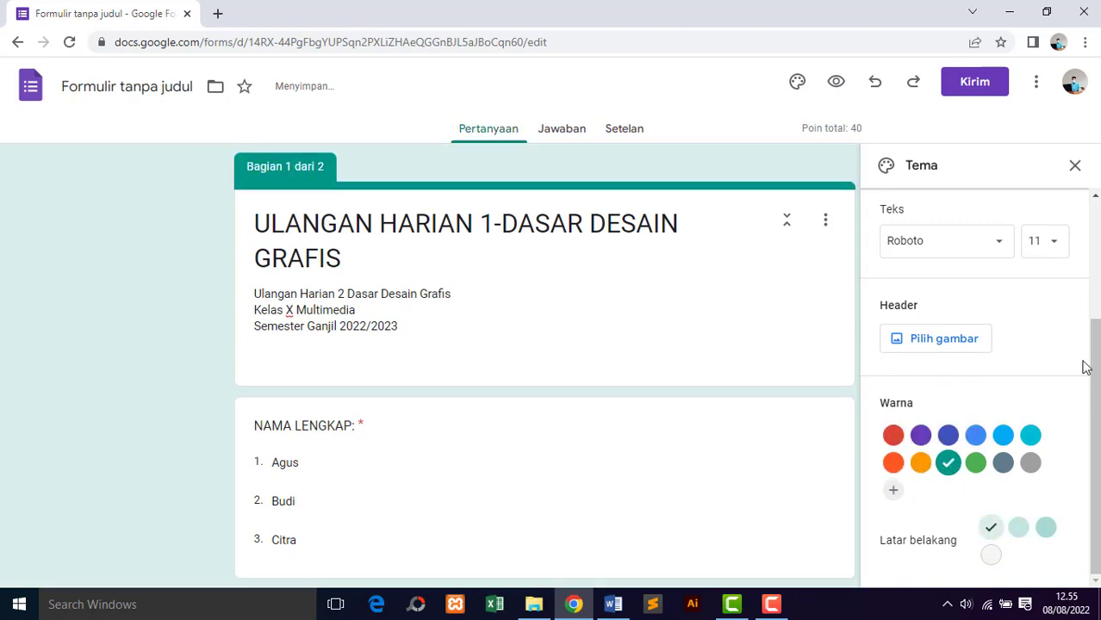
# Upload the image tt2 from the SMK ANNUR folder as the form's header.
pyautogui.moveTo(1098, 388); pyautogui.dragTo(1079, 362)
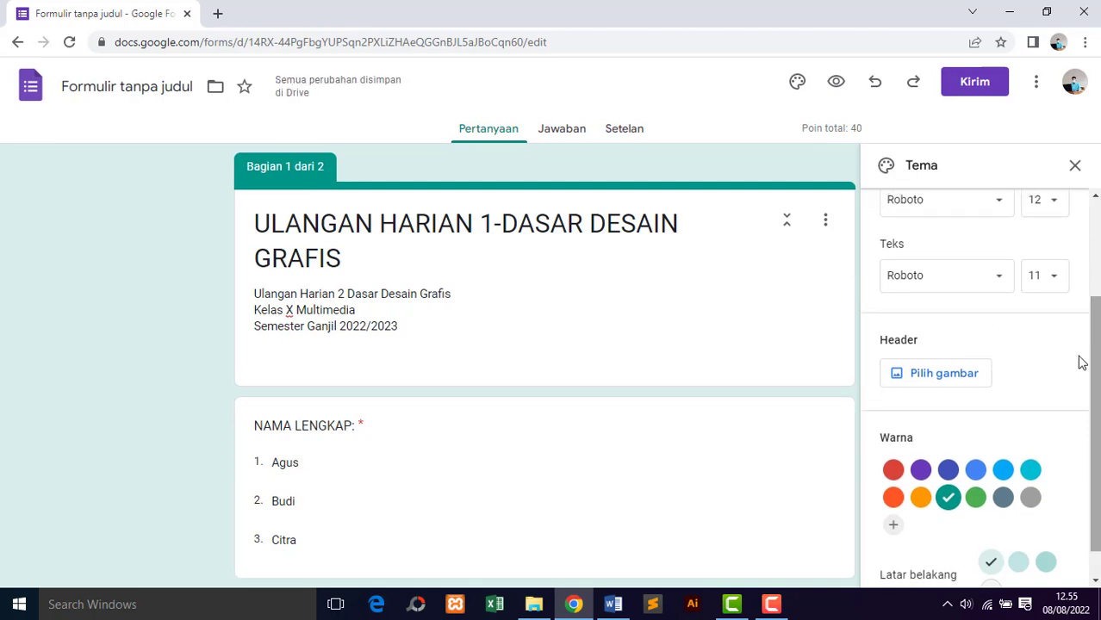
pyautogui.click(936, 377)
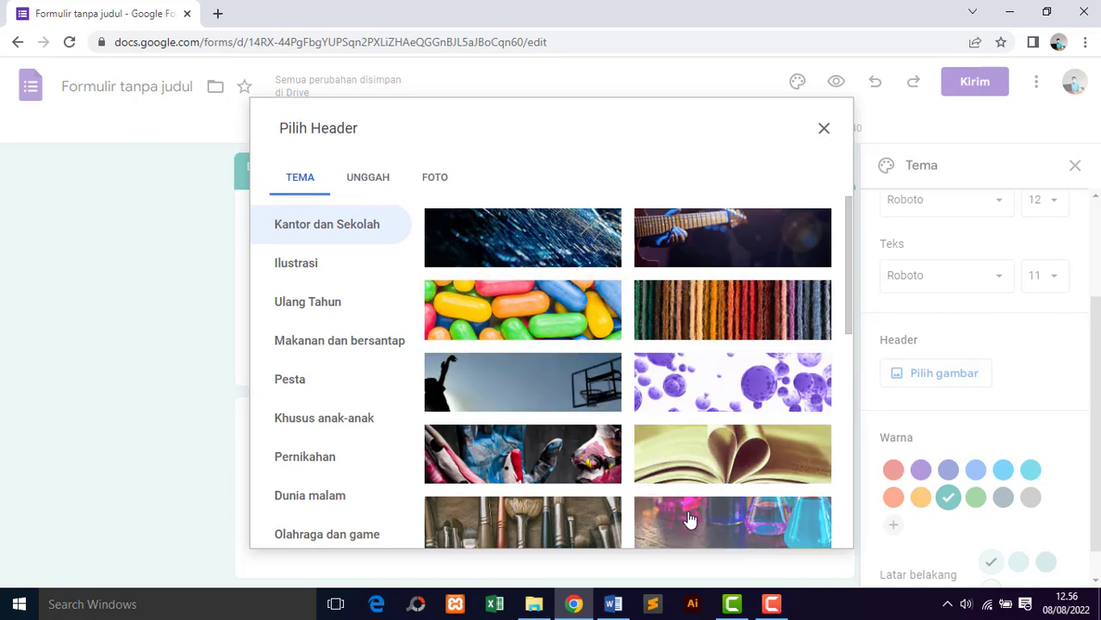
pyautogui.moveTo(847, 288); pyautogui.dragTo(845, 546)
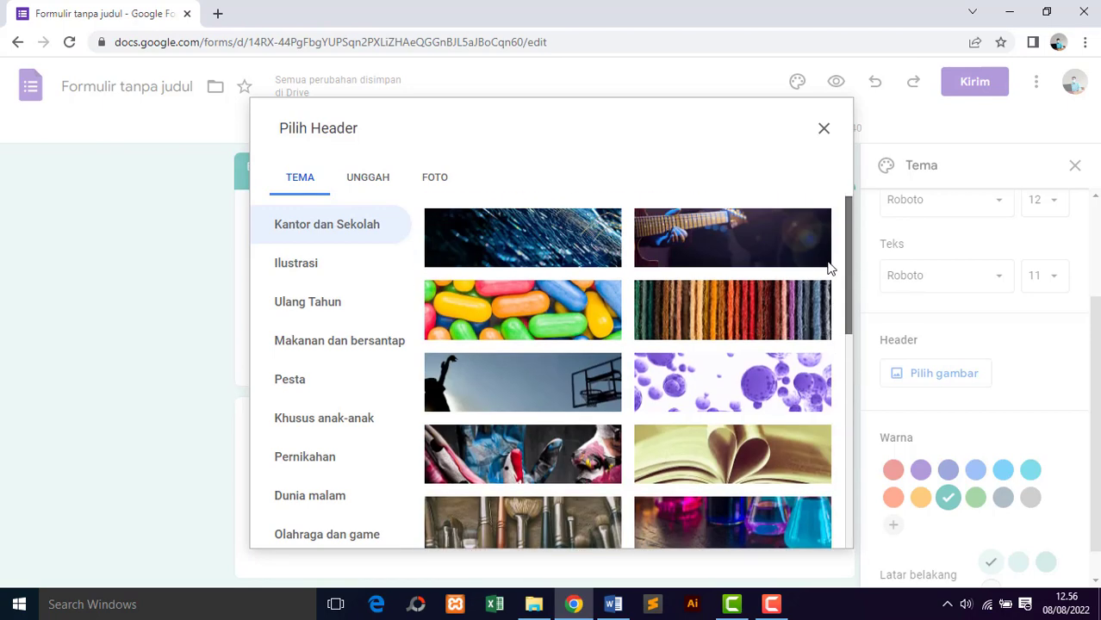
pyautogui.click(369, 178)
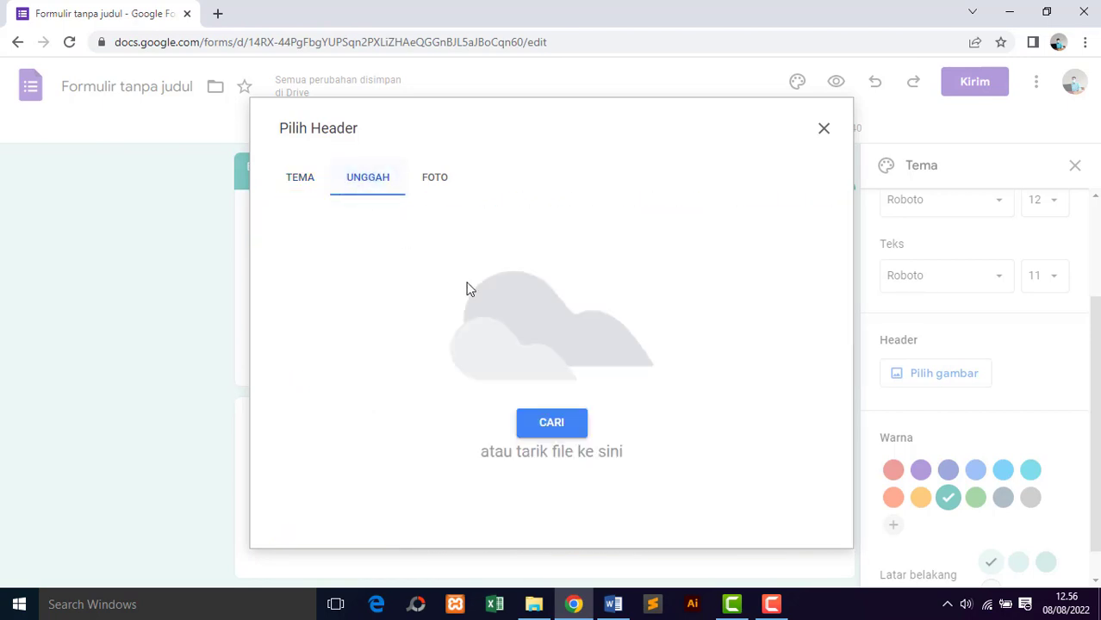
pyautogui.click(552, 424)
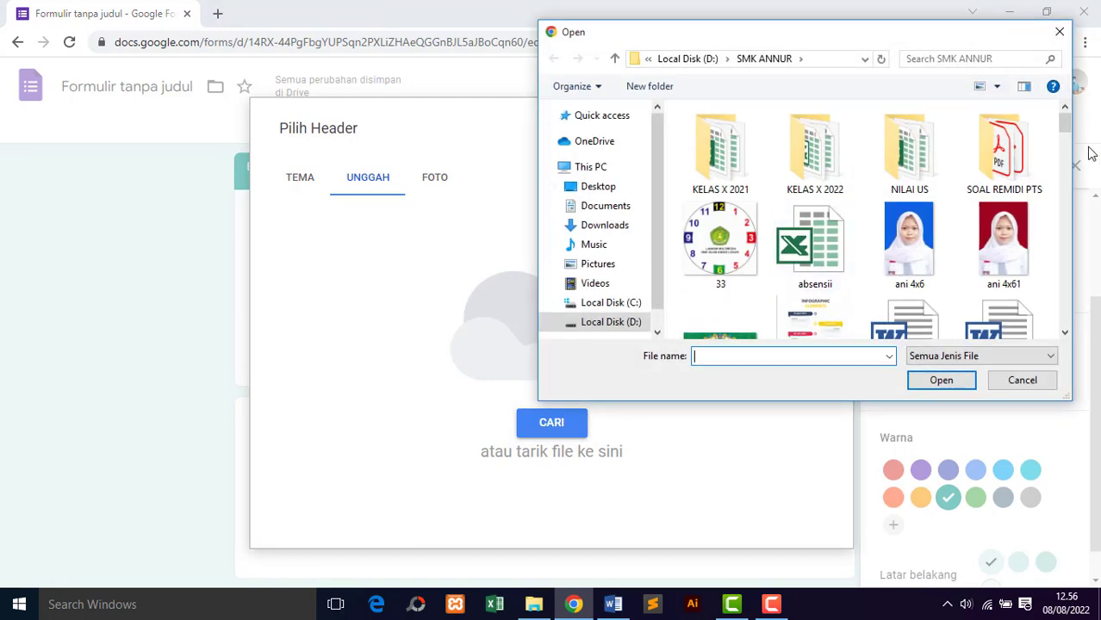
pyautogui.moveTo(1066, 130); pyautogui.dragTo(1065, 293)
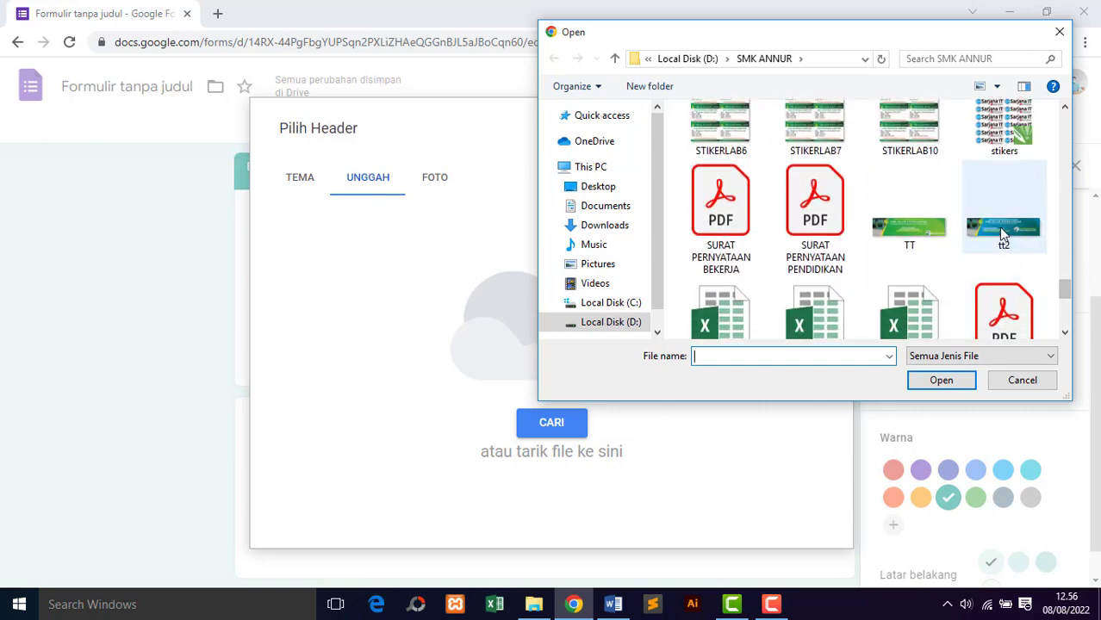
pyautogui.click(1002, 232)
pyautogui.click(939, 380)
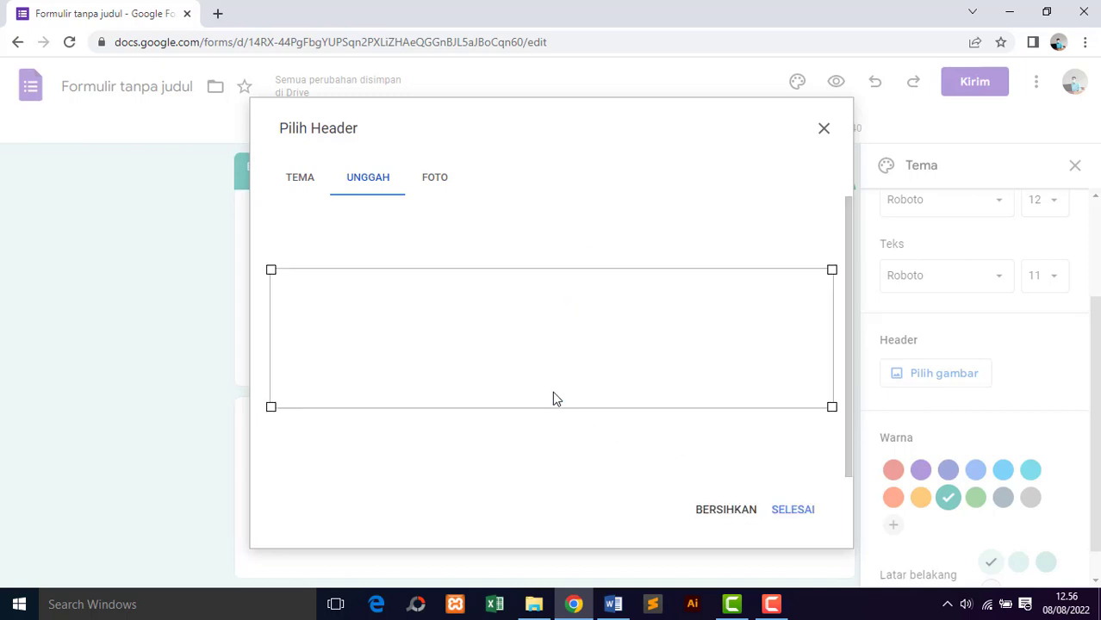
pyautogui.click(798, 514)
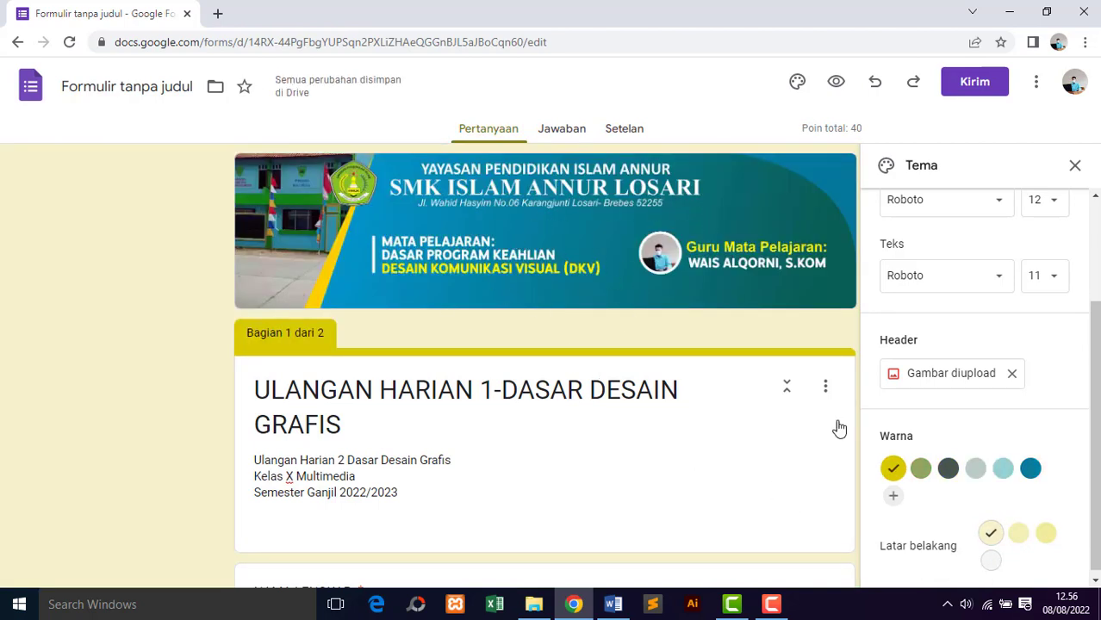
# Set the theme colour to the dark teal-blue from the header palette and check the form's Jawaban and Setelan pages.
pyautogui.scroll(-1, 1090, 413)
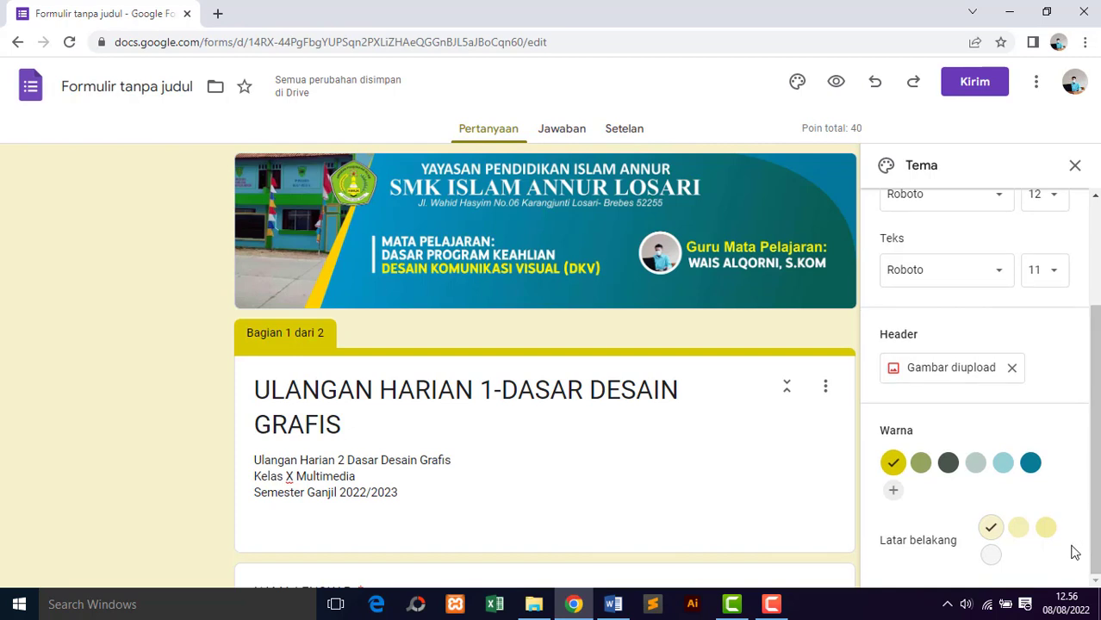
pyautogui.click(1031, 462)
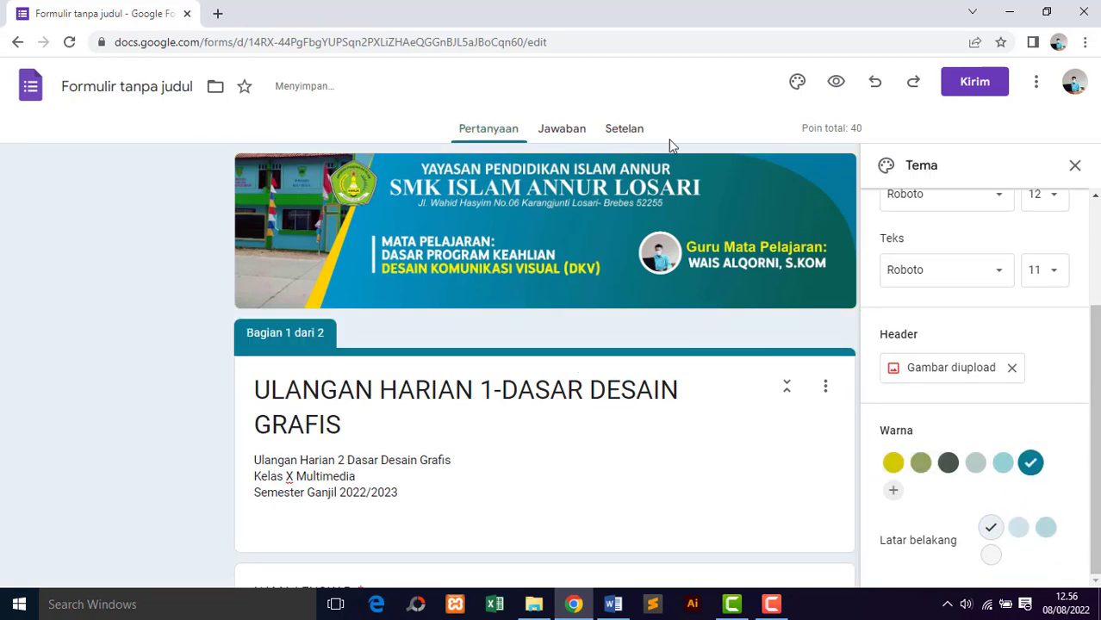
pyautogui.click(568, 134)
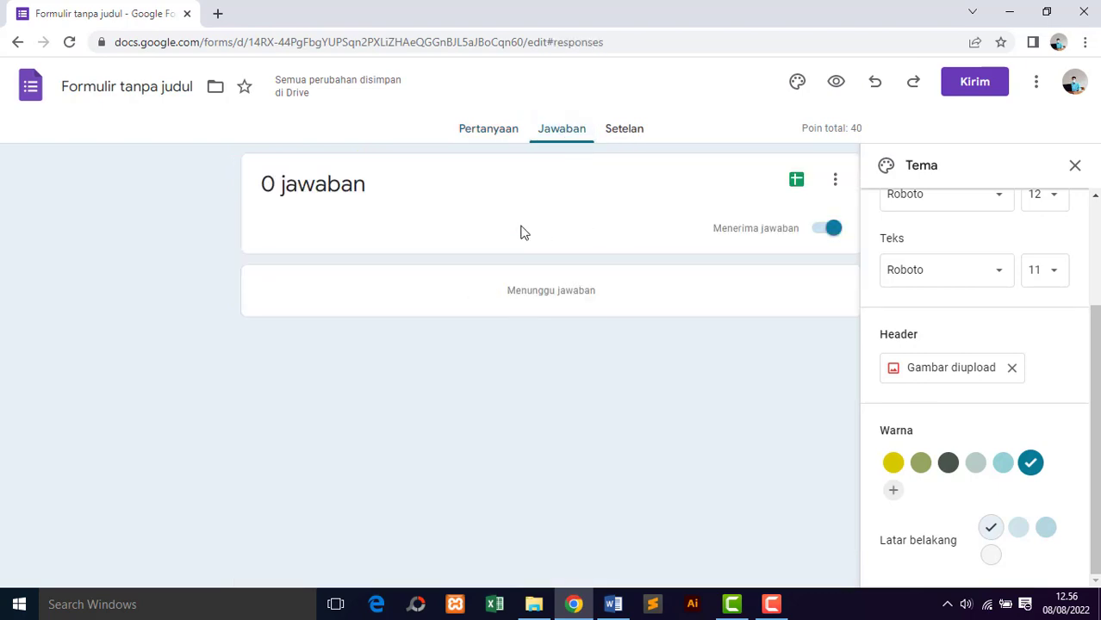
pyautogui.click(626, 131)
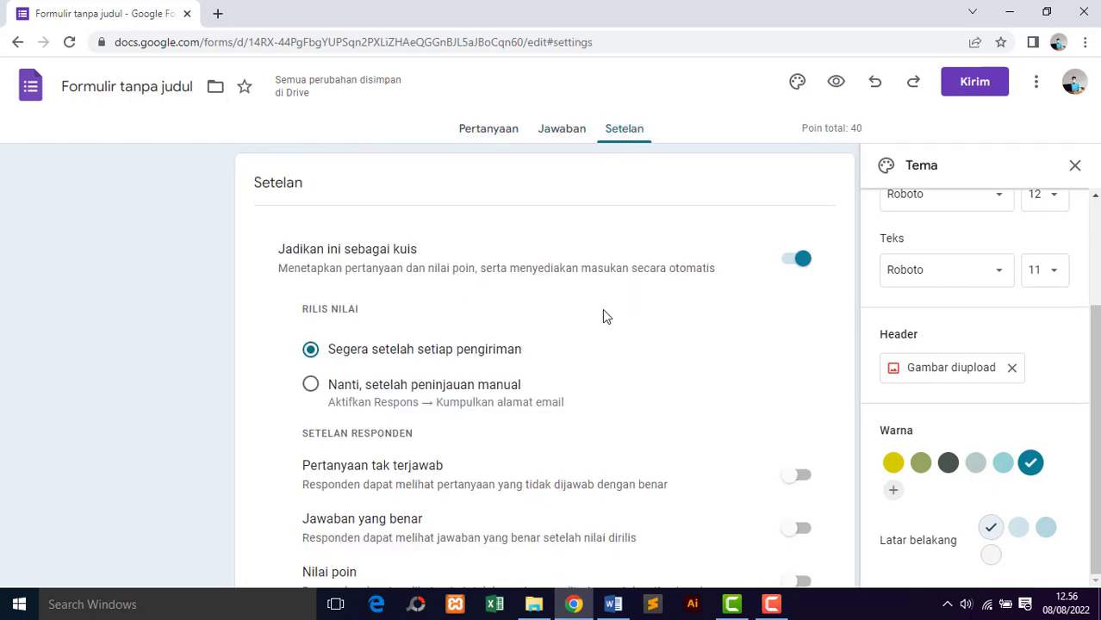
pyautogui.click(494, 136)
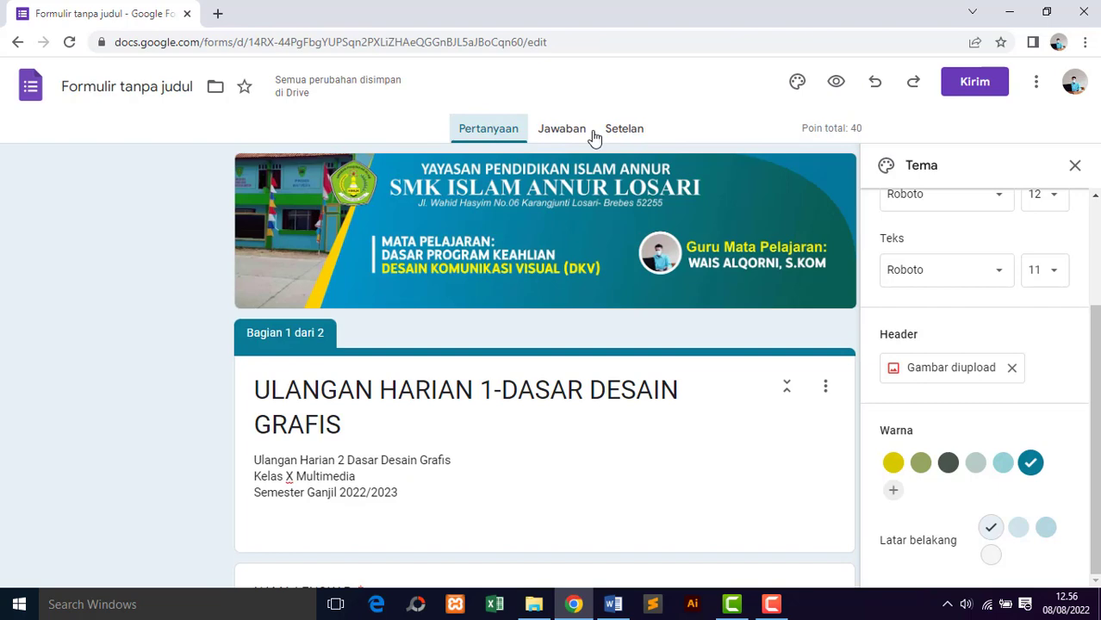
# Preview the form and look over its header, description and the NAMA LENGKAP and KELAS questions.
pyautogui.click(836, 86)
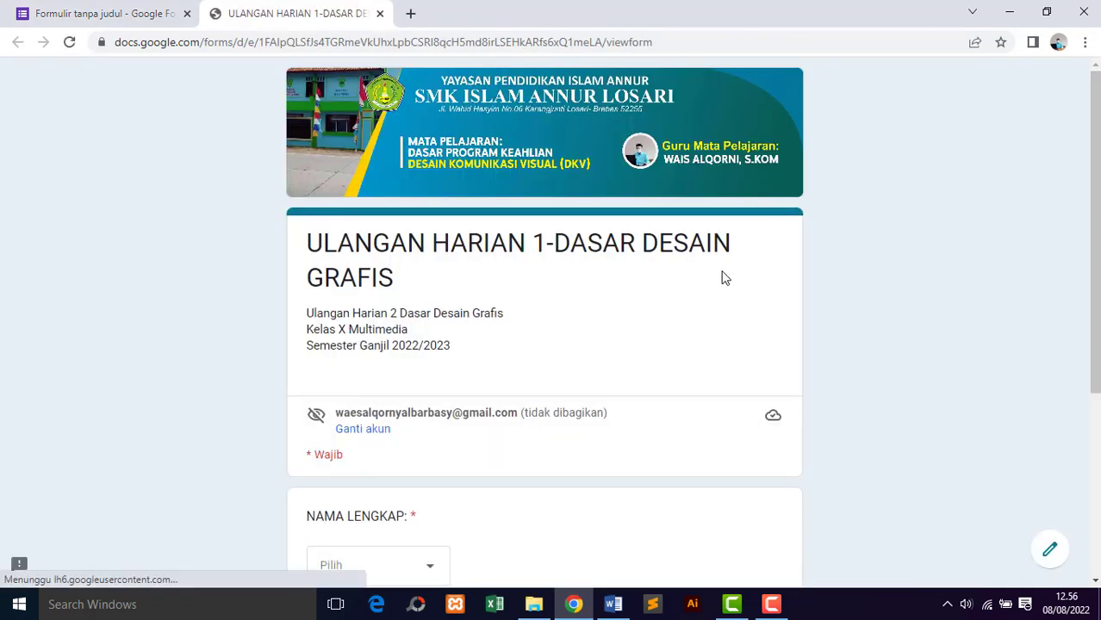
pyautogui.scroll(-2, 1091, 207)
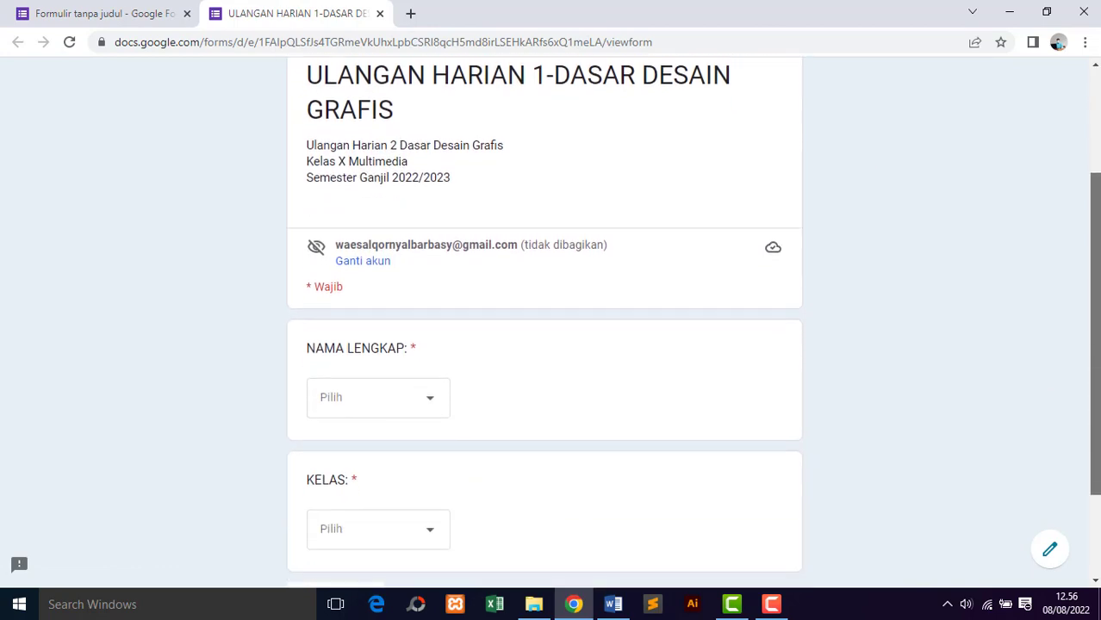
pyautogui.scroll(-2, 1091, 207)
pyautogui.scroll(3, 1098, 210)
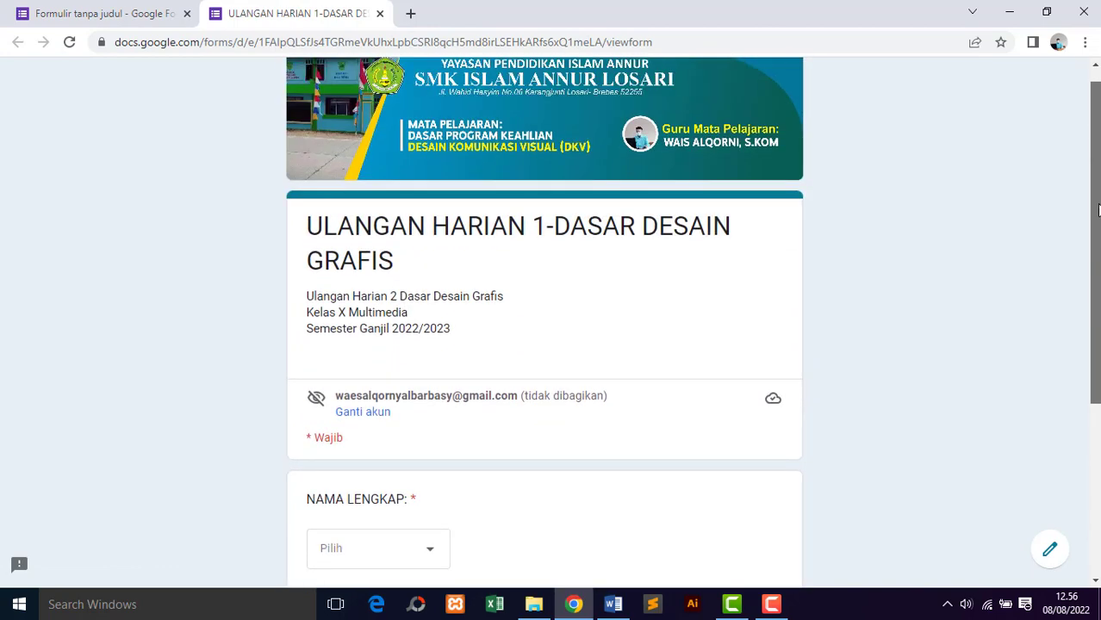
pyautogui.scroll(1, 1097, 210)
pyautogui.scroll(-3, 1098, 181)
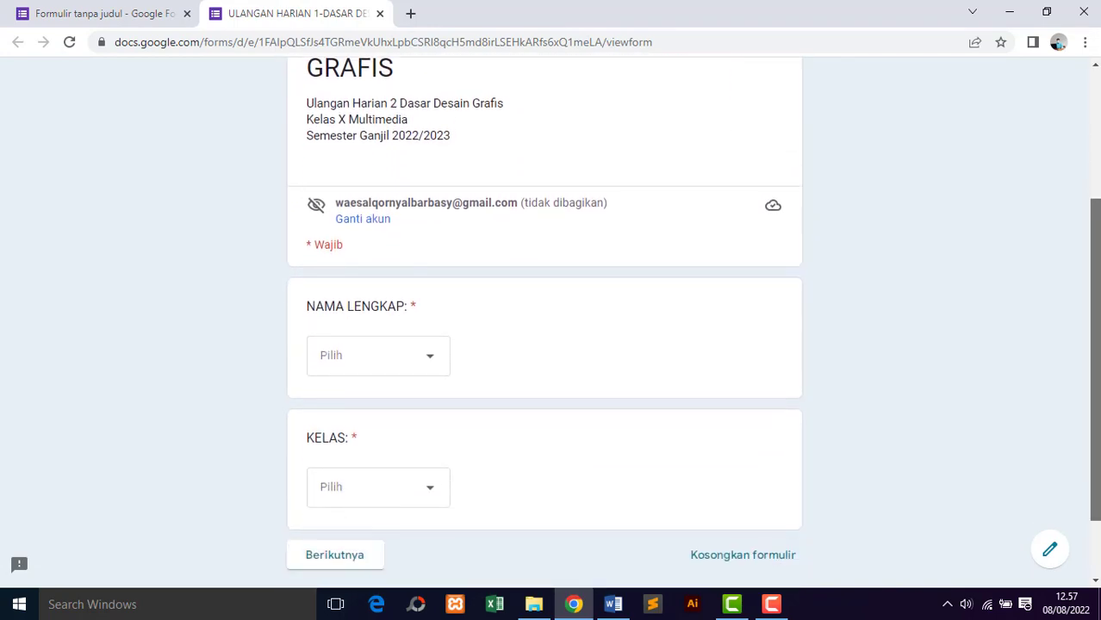
# Inspect the NAMA LENGKAP and KELAS choices in the preview and try to continue with both left unanswered.
pyautogui.click(414, 297)
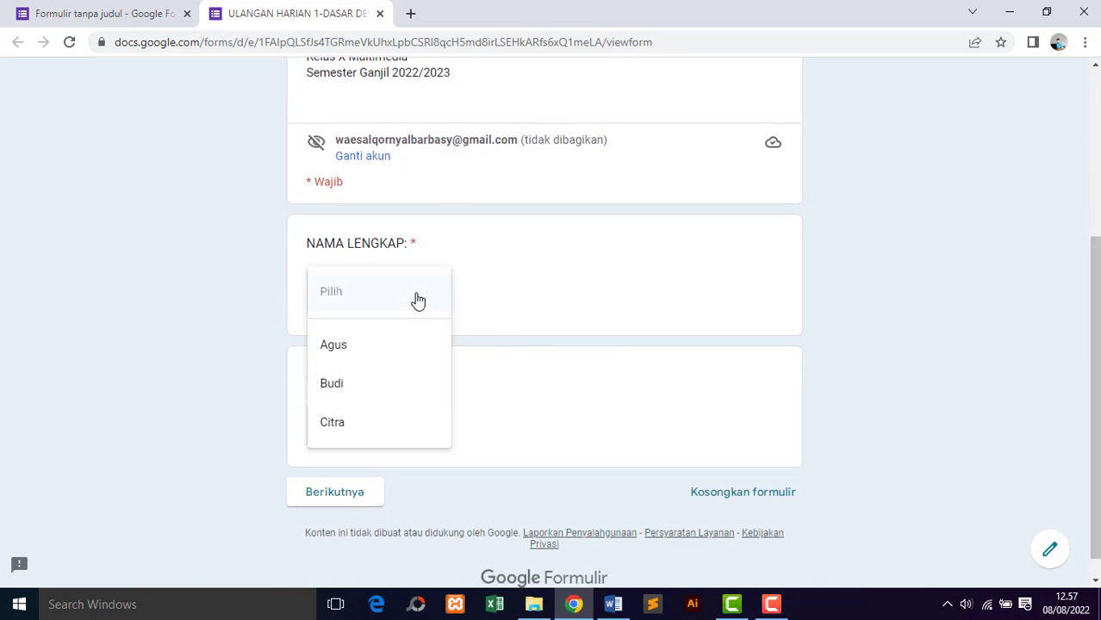
pyautogui.click(476, 319)
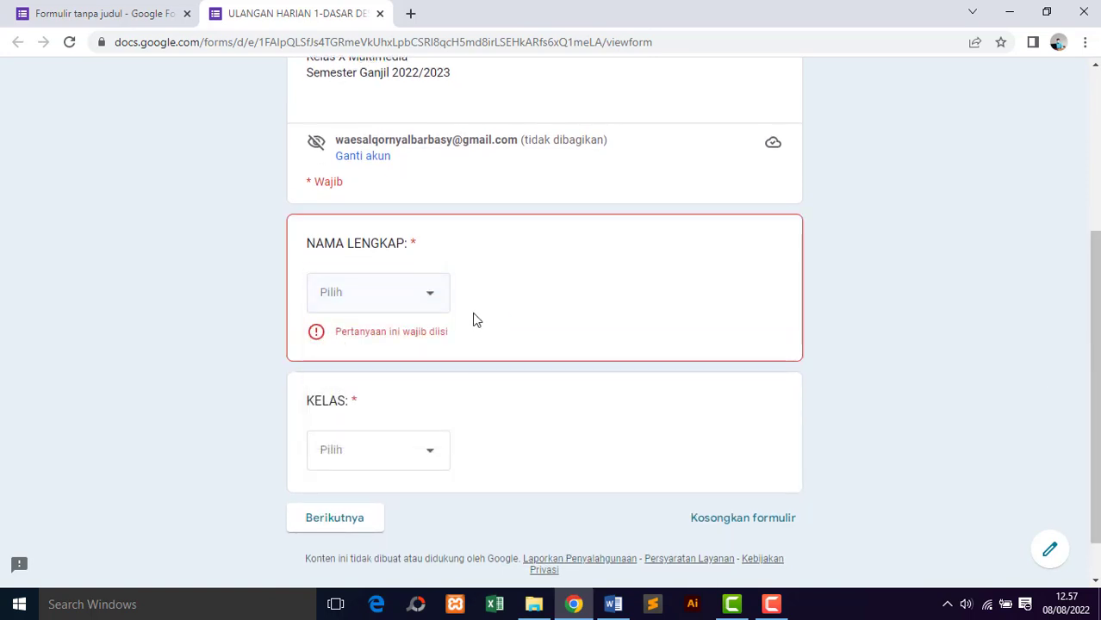
pyautogui.click(362, 448)
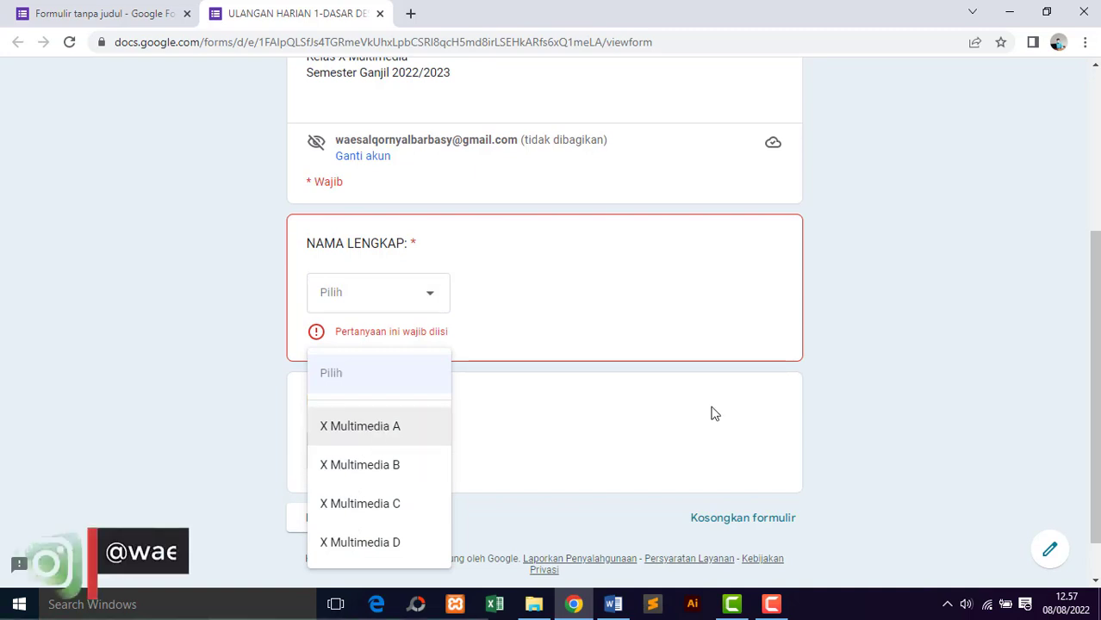
pyautogui.scroll(-1, 1099, 338)
pyautogui.click(962, 369)
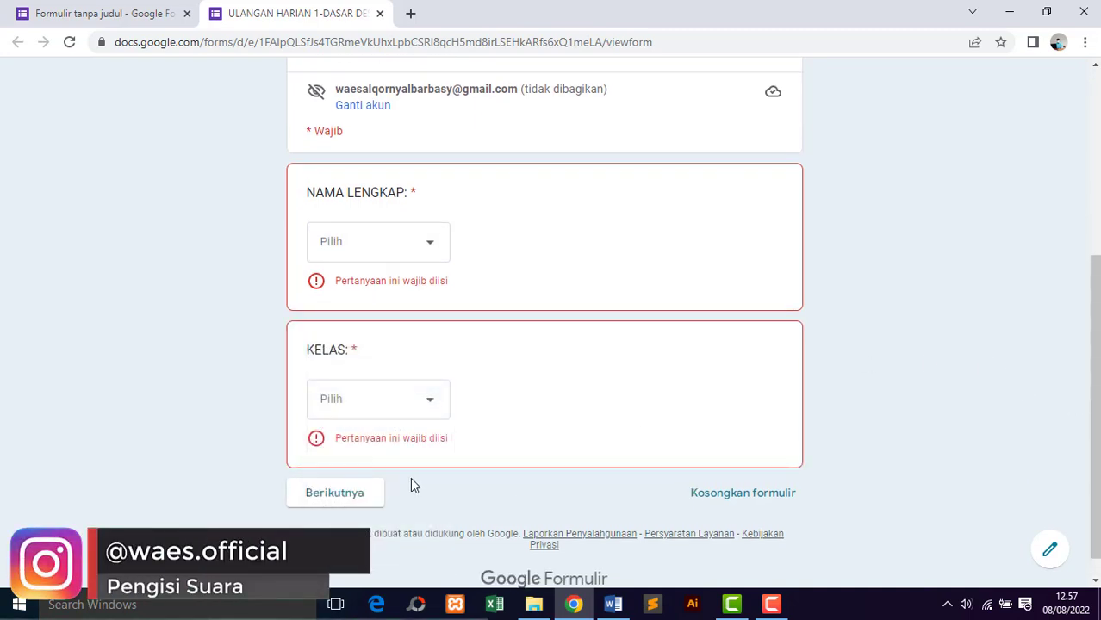
pyautogui.click(351, 495)
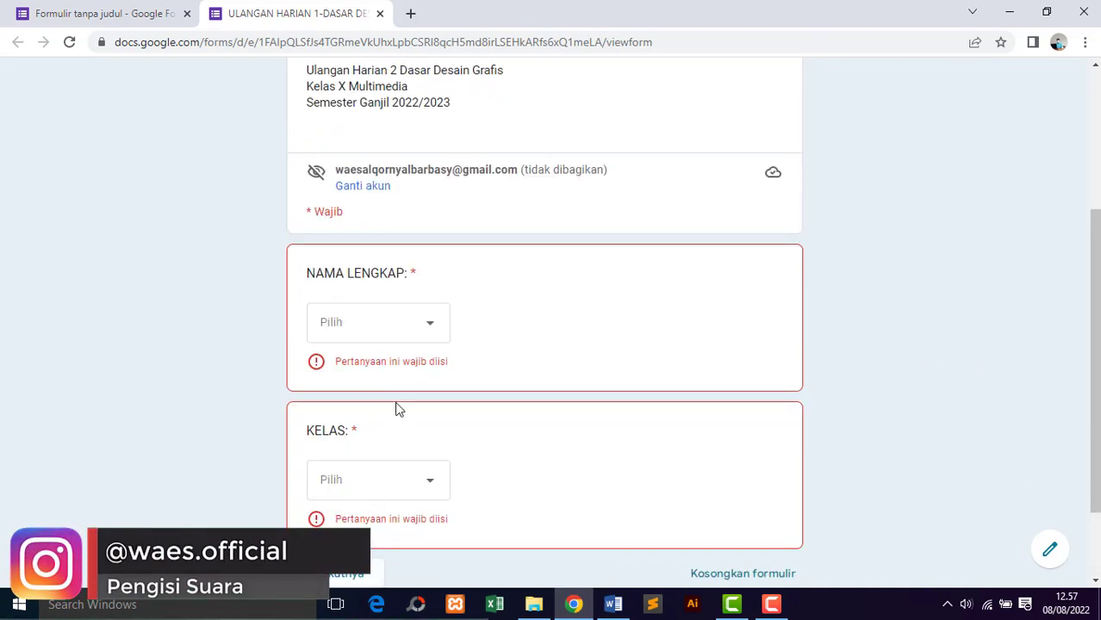
# Answer NAMA LENGKAP with the first listed name and KELAS with X Multimedia A, and continue to review the PILIHAN GANDA section.
pyautogui.click(427, 325)
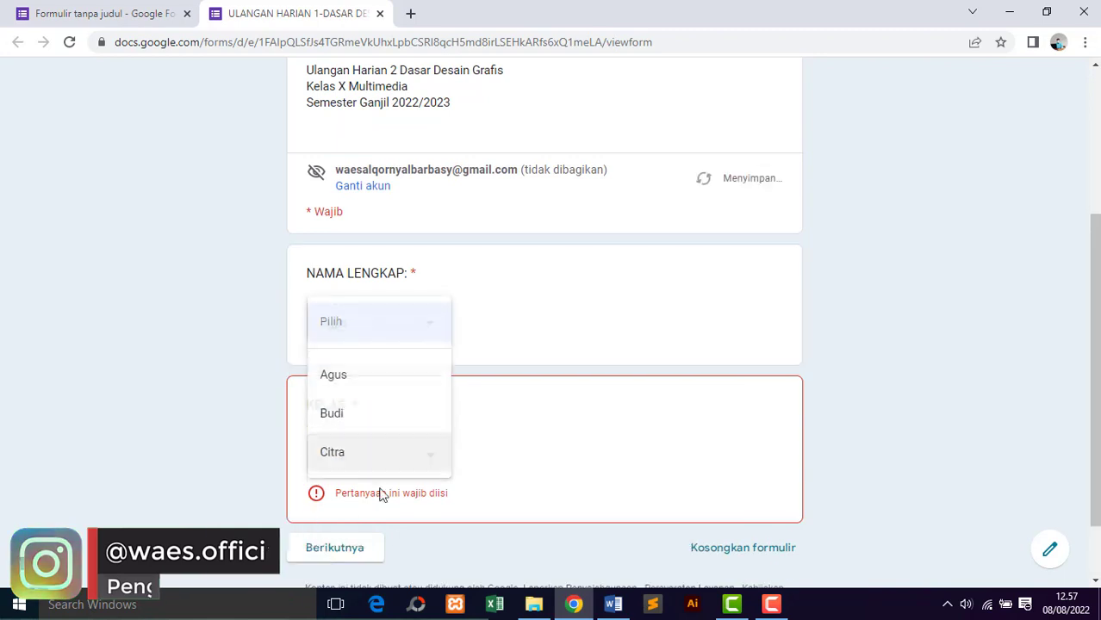
pyautogui.click(336, 375)
pyautogui.click(420, 463)
pyautogui.click(387, 427)
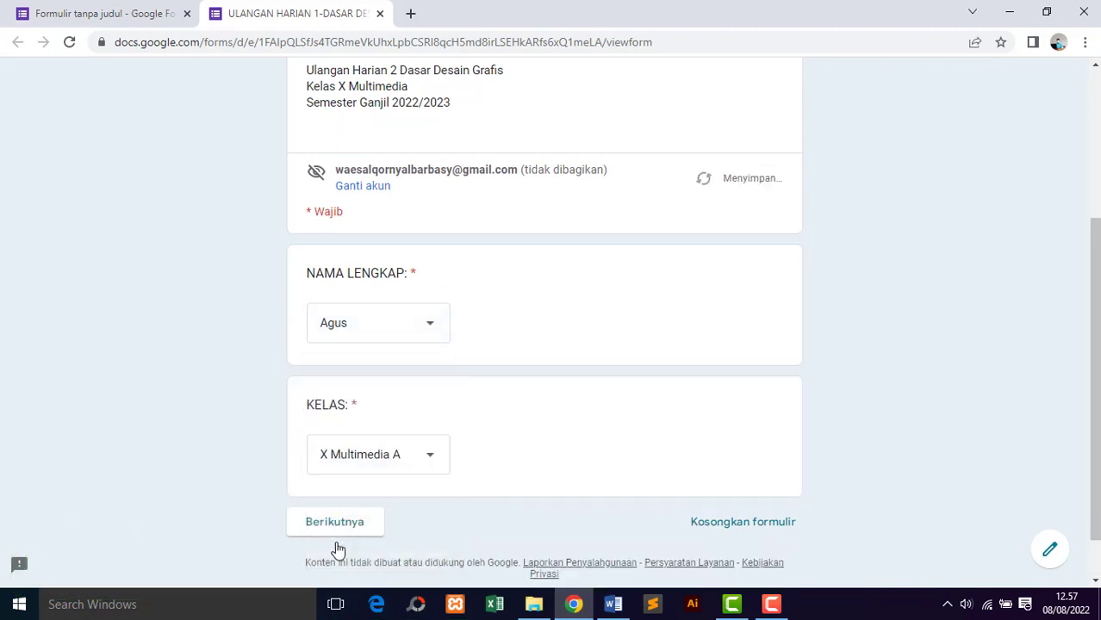
pyautogui.click(352, 525)
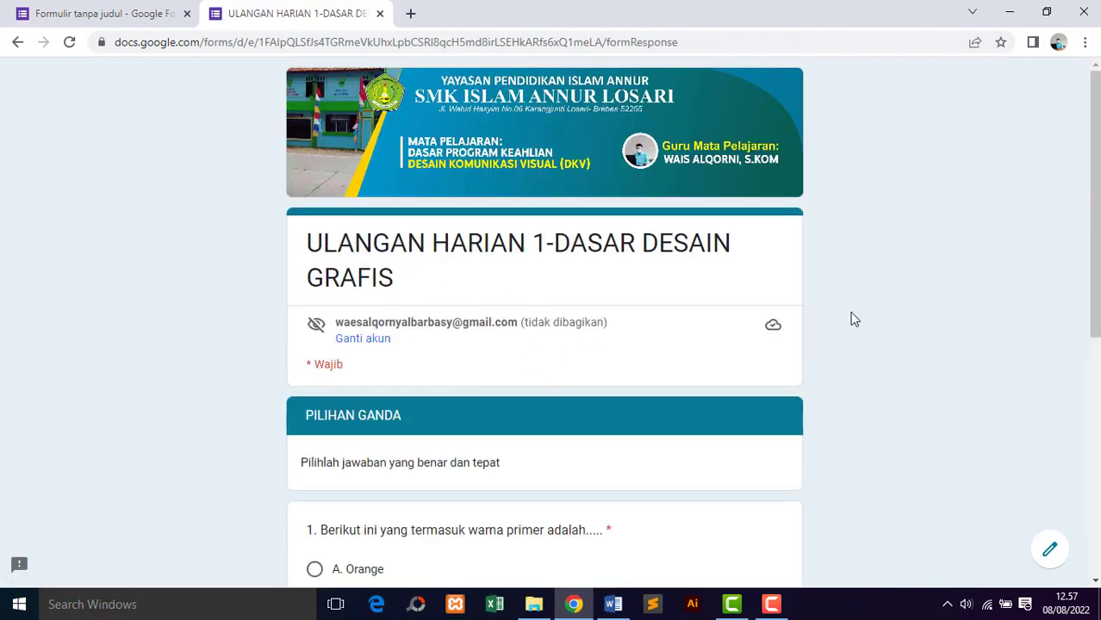
pyautogui.moveTo(1092, 284); pyautogui.dragTo(1082, 448)
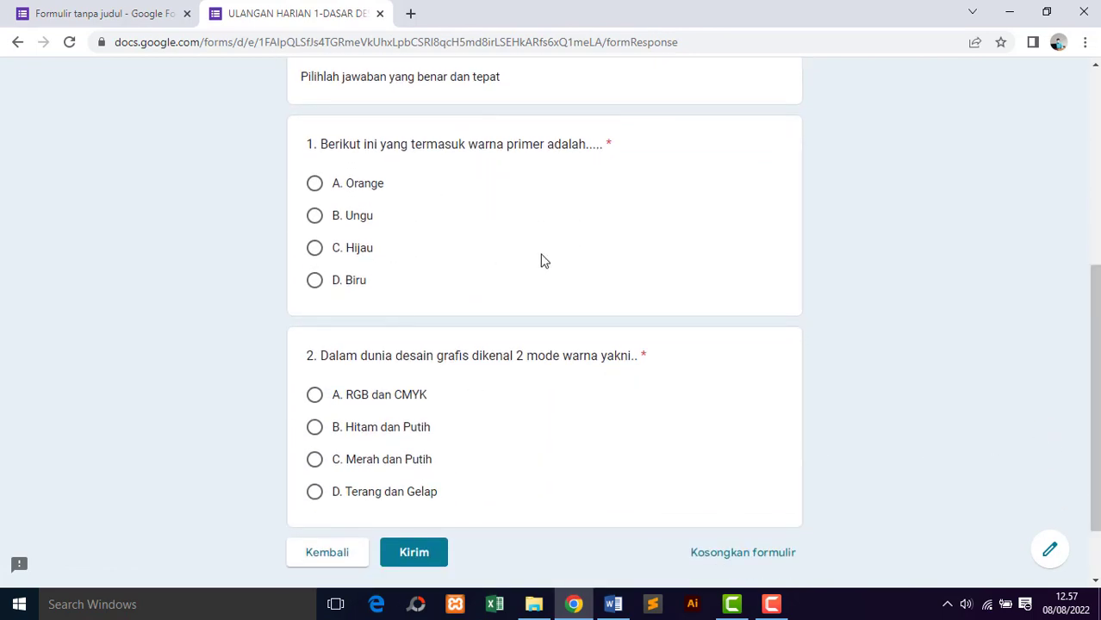
pyautogui.moveTo(1096, 297); pyautogui.dragTo(1096, 106)
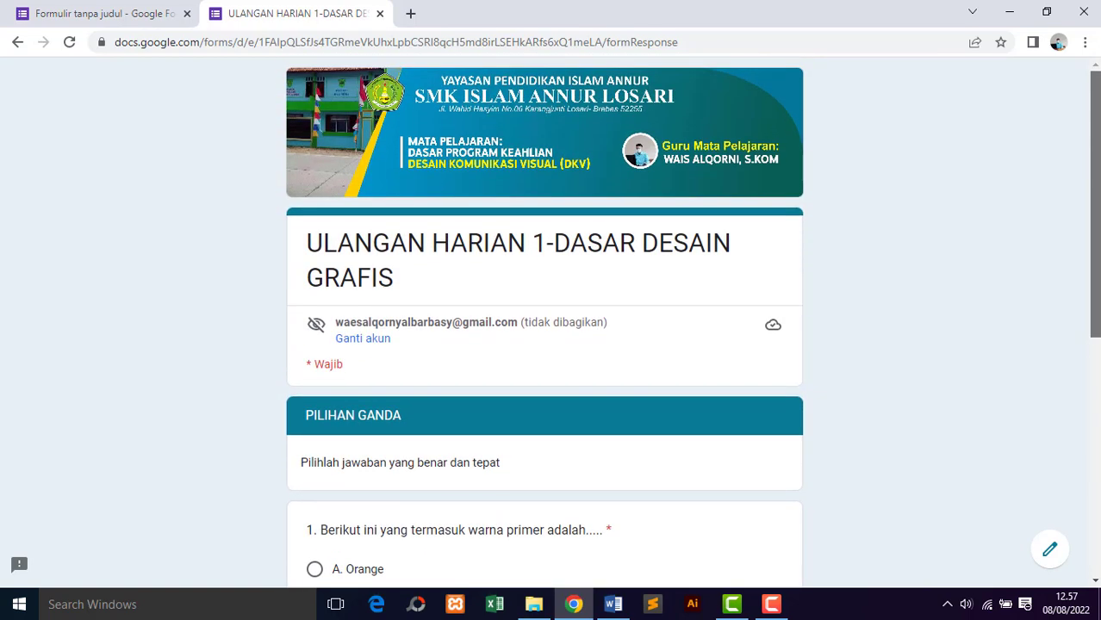
# Return to the form editor, create a shortened sharing link for the form and copy it.
pyautogui.click(136, 14)
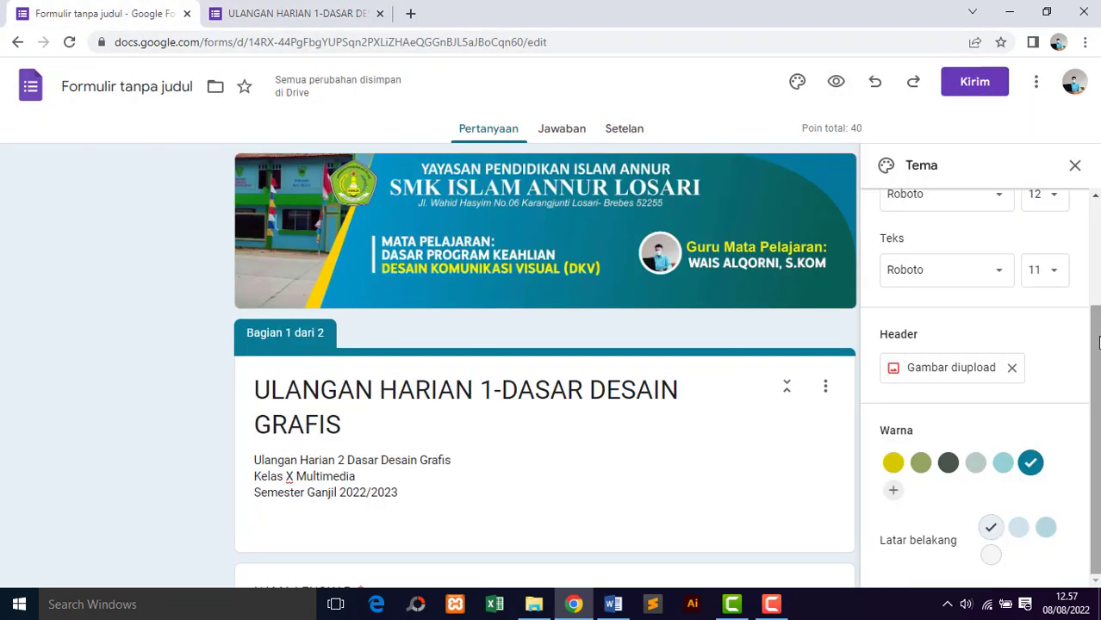
pyautogui.moveTo(1096, 359)
pyautogui.mouseDown()
pyautogui.moveTo(1096, 309)
pyautogui.moveTo(1096, 372)
pyautogui.mouseUp()
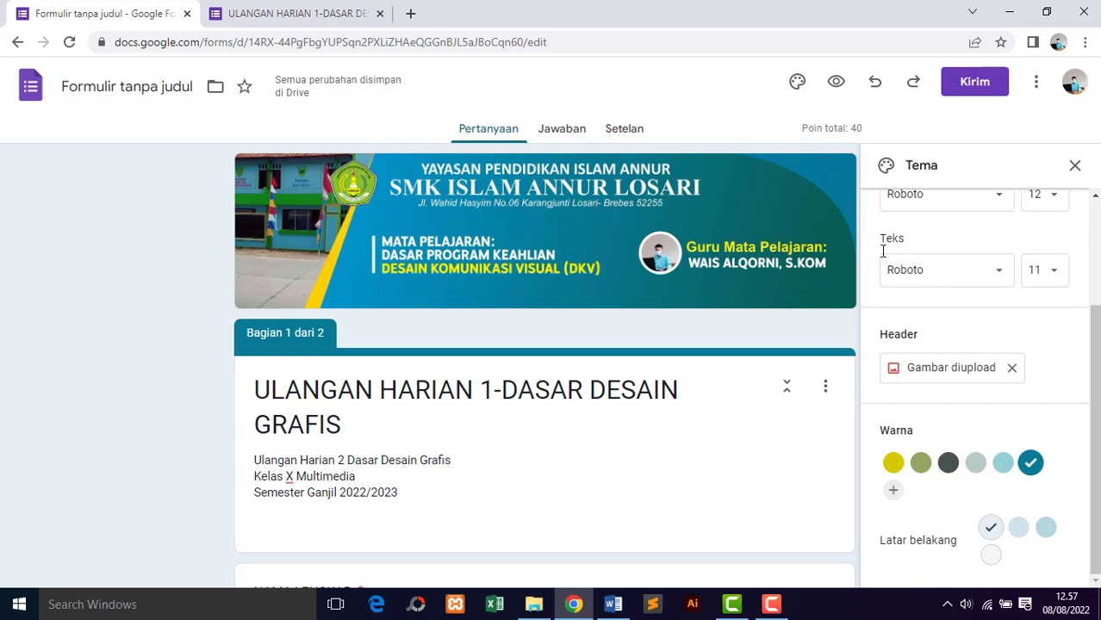
pyautogui.click(976, 87)
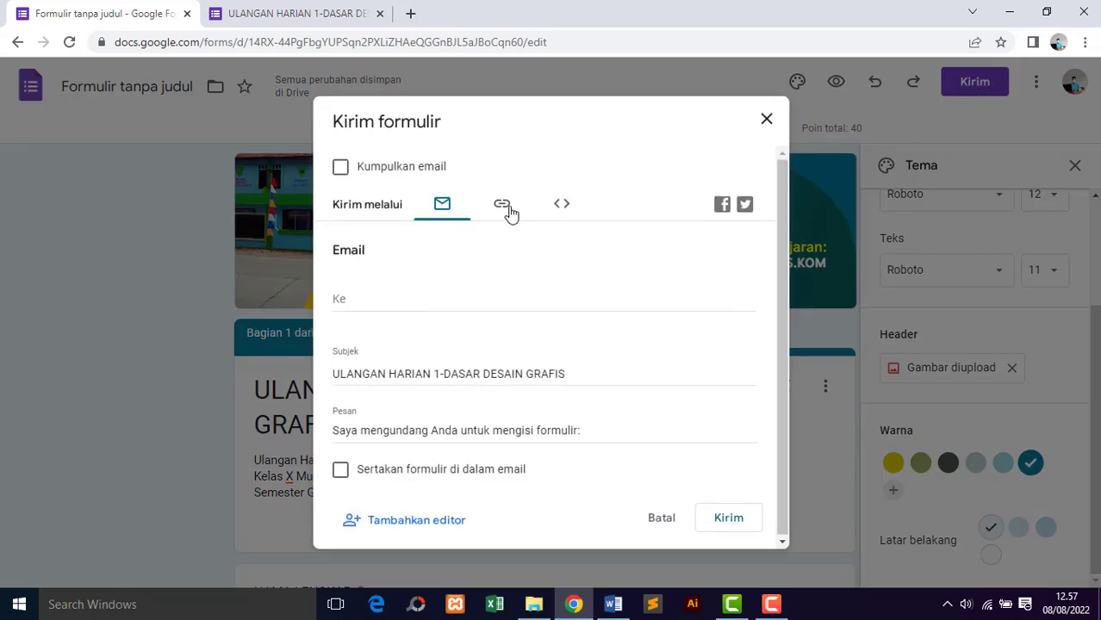
pyautogui.click(501, 208)
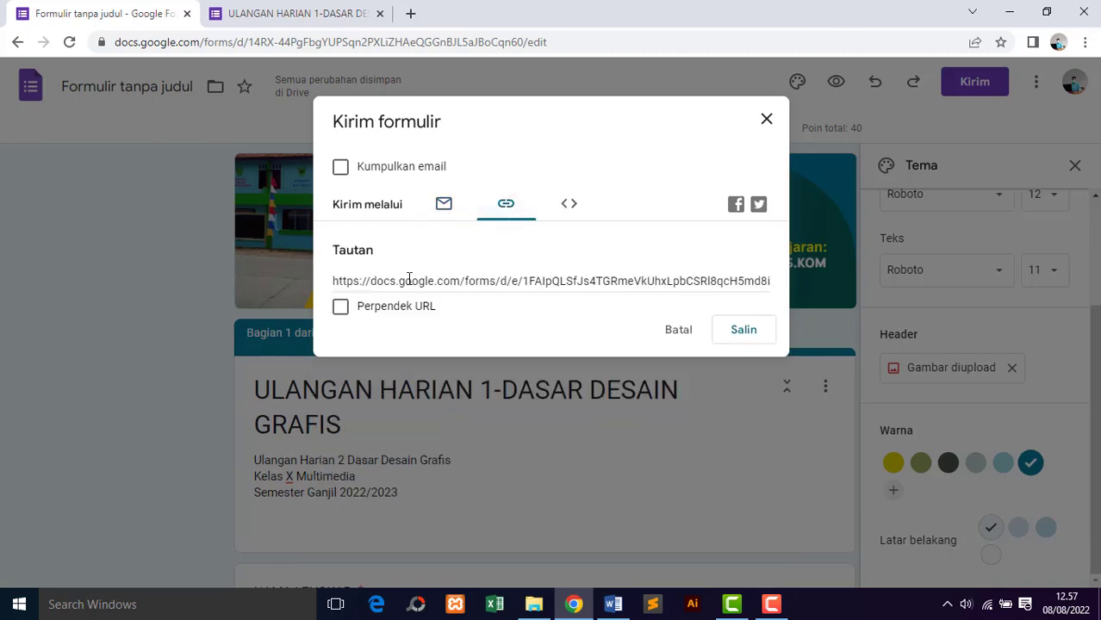
pyautogui.click(341, 311)
pyautogui.hotkey('ctrl', 'c')
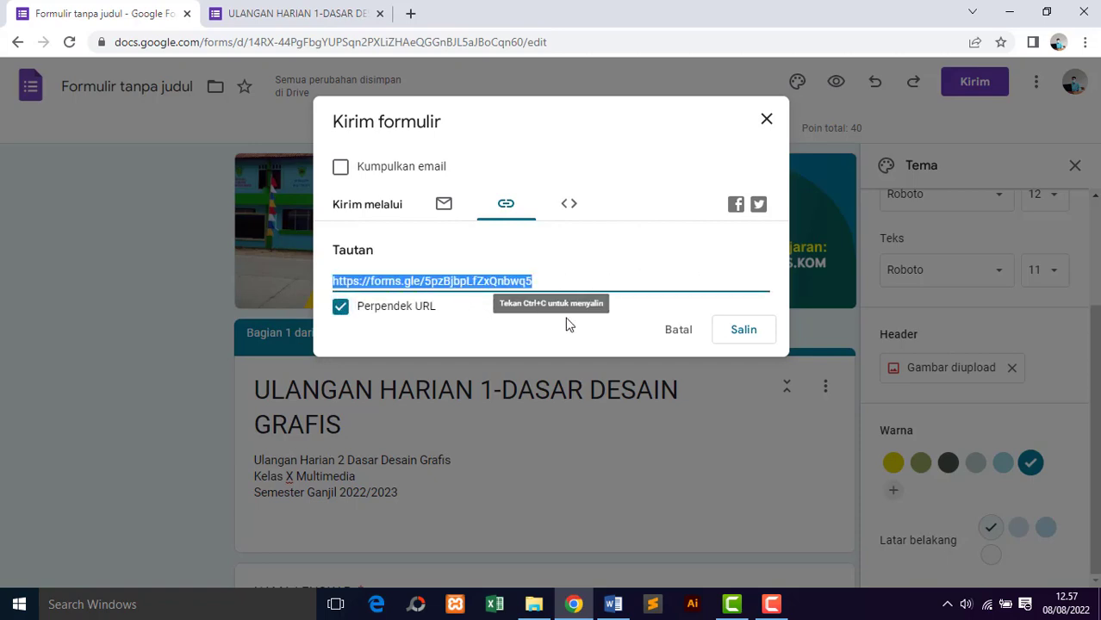
pyautogui.click(739, 338)
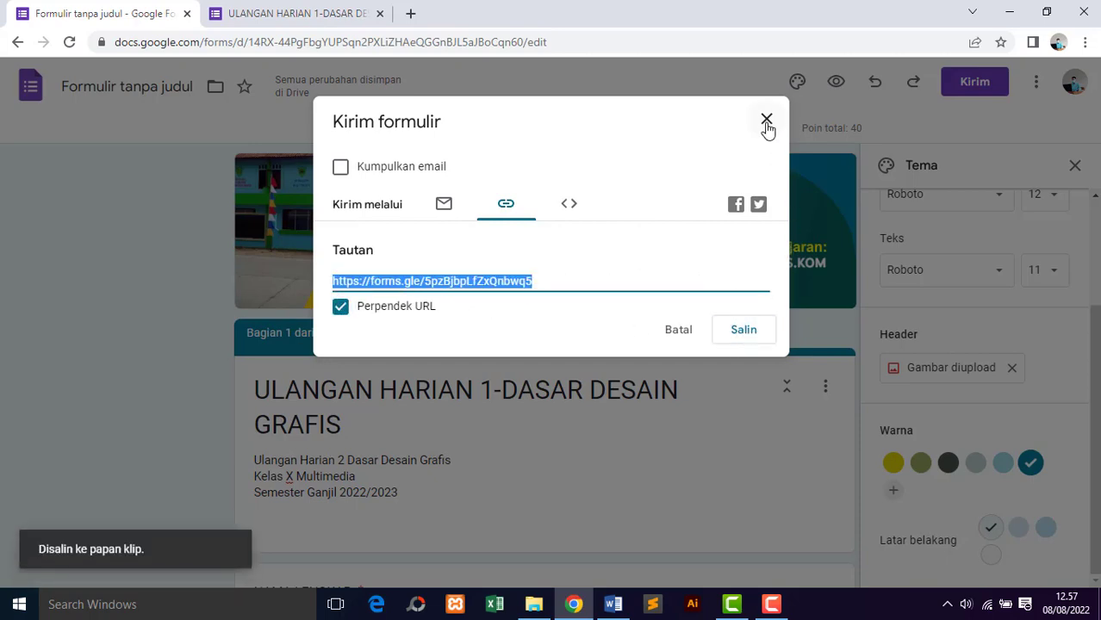
pyautogui.click(766, 120)
# Open the copied shortened form link in a new browser tab and continue to the PILIHAN GANDA section with the restored answers.
pyautogui.click(412, 14)
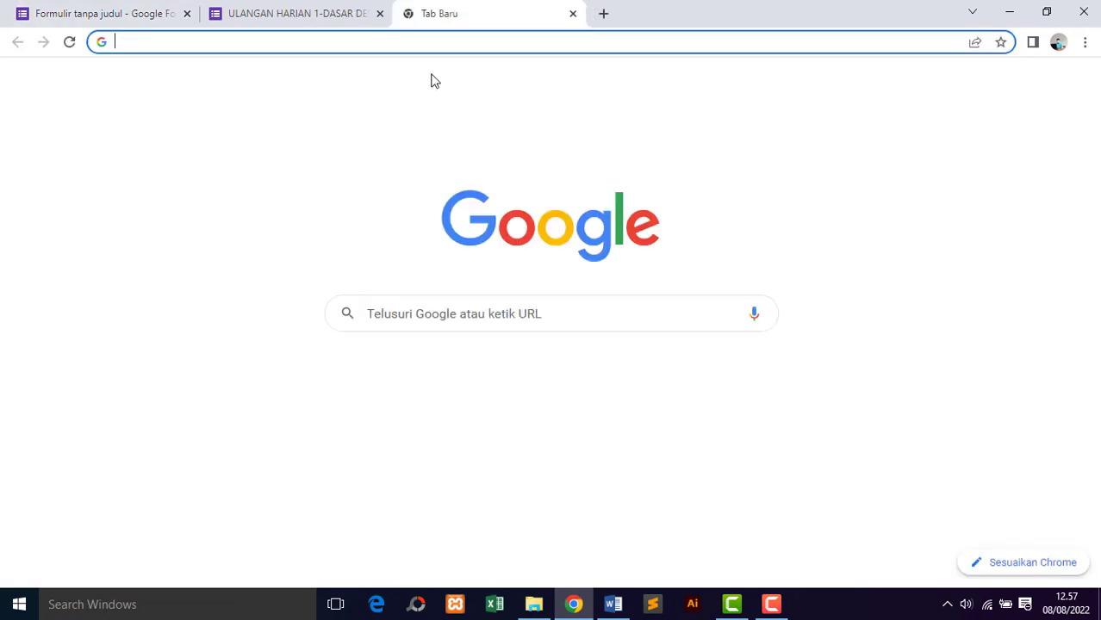
pyautogui.hotkey('ctrl', 'v')
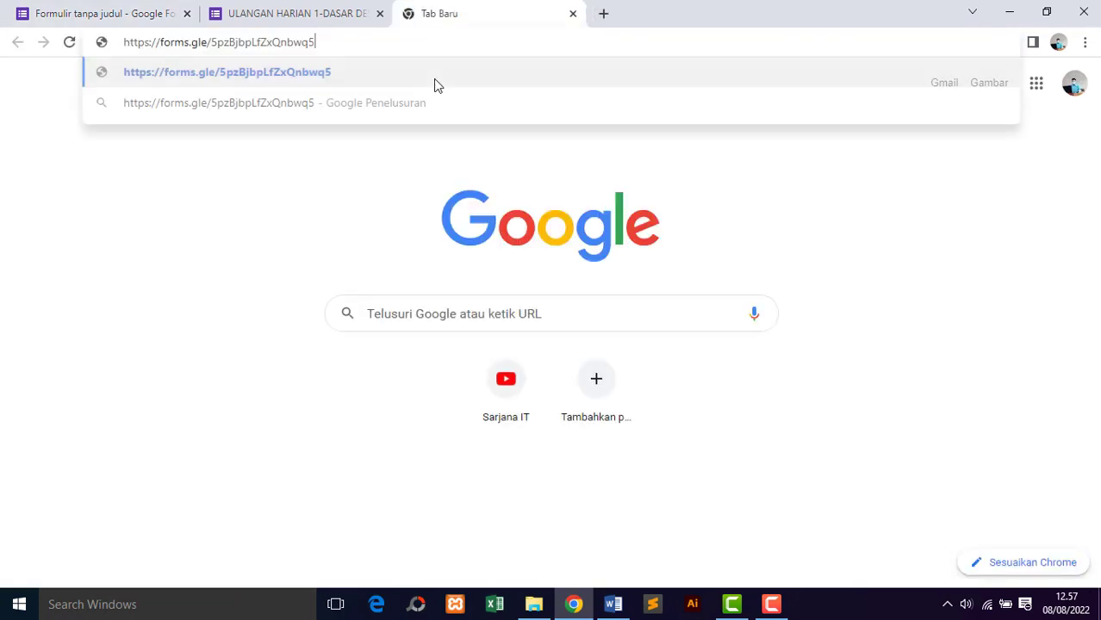
pyautogui.press('Return')
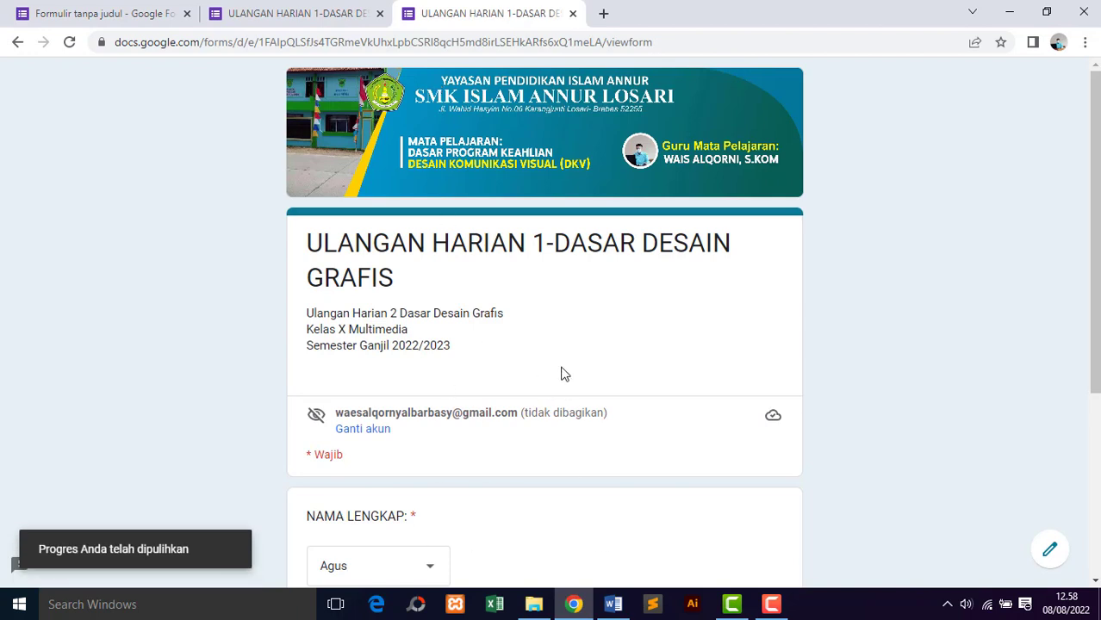
pyautogui.scroll(-3, 445, 401)
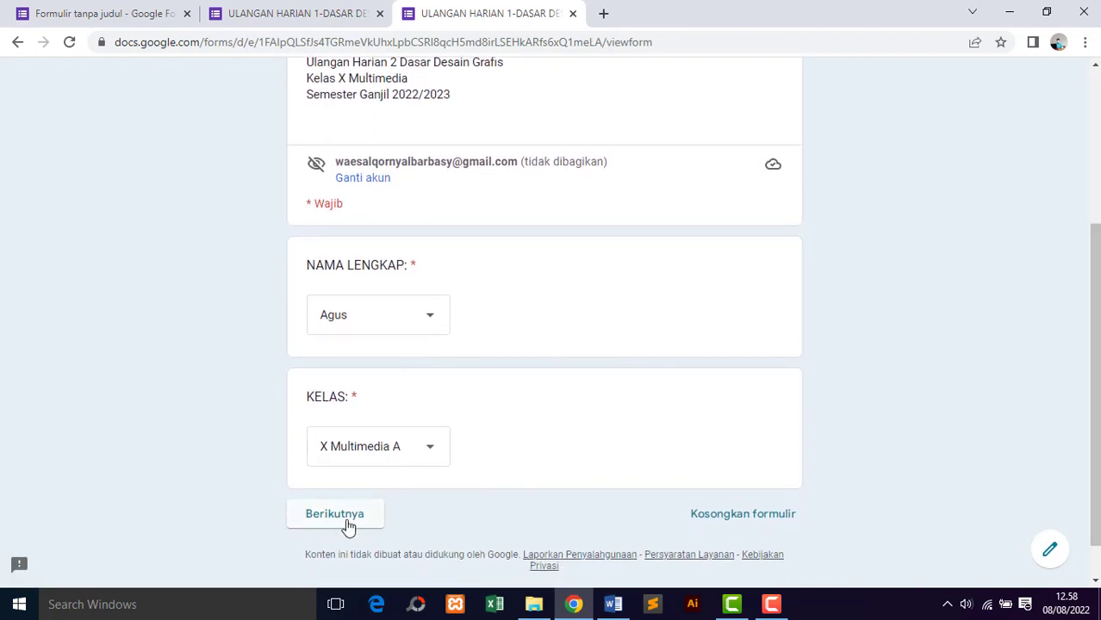
pyautogui.click(349, 517)
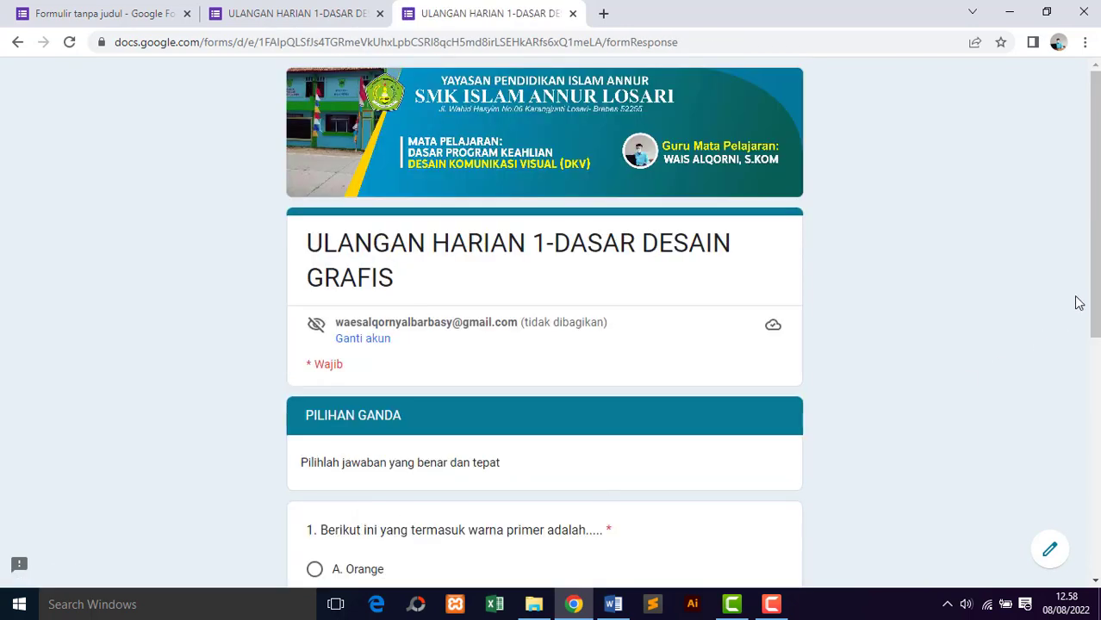
# Answer question 1 with D. Biru and question 2 with A. RGB dan CMYK, and submit the form.
pyautogui.moveTo(1096, 300); pyautogui.dragTo(1097, 496)
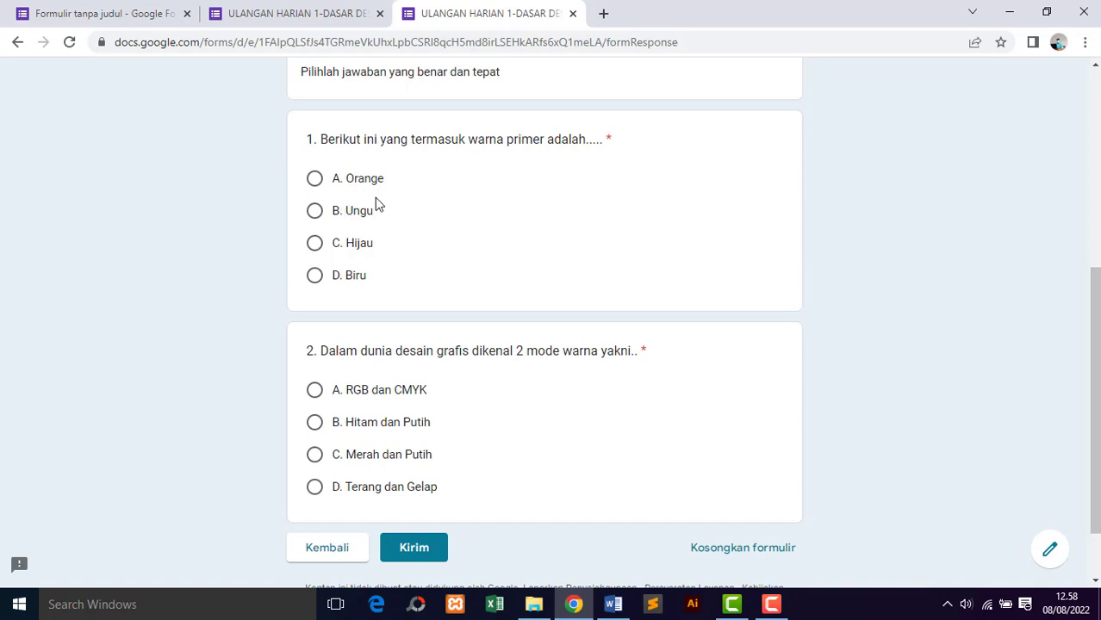
pyautogui.click(314, 278)
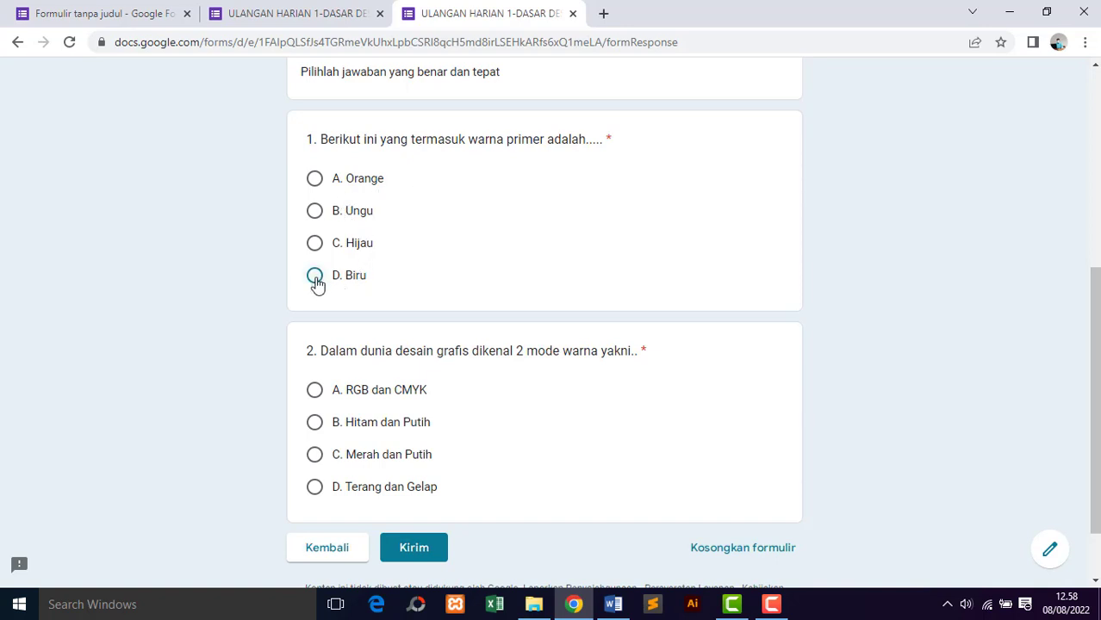
pyautogui.click(315, 394)
pyautogui.click(413, 549)
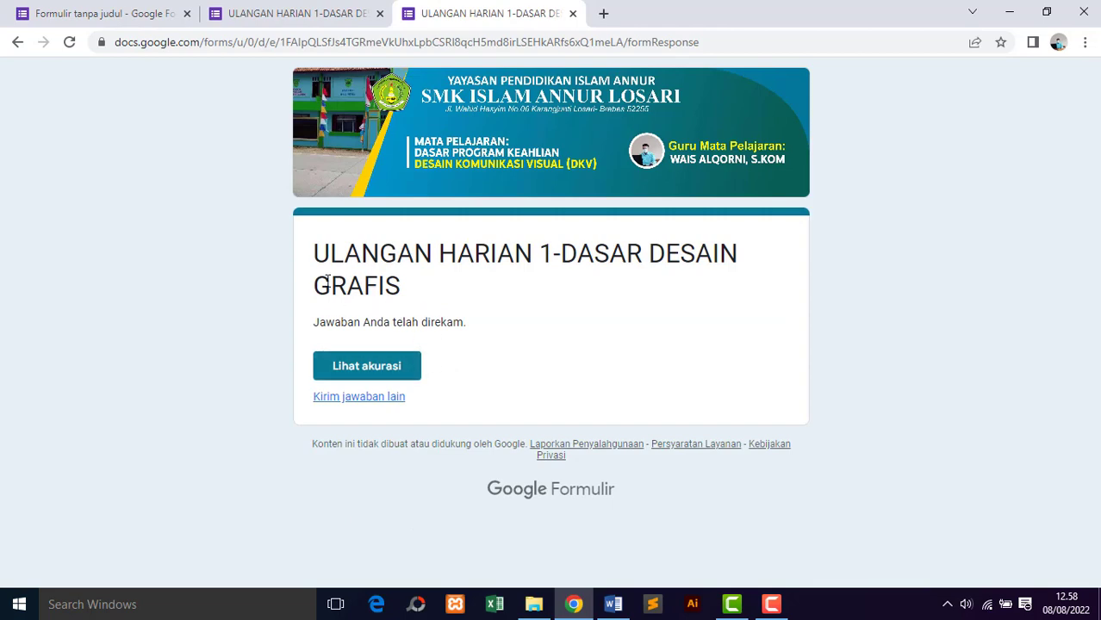
# Return to the form editor, open the collected responses and create a new spreadsheet as their destination.
pyautogui.click(118, 17)
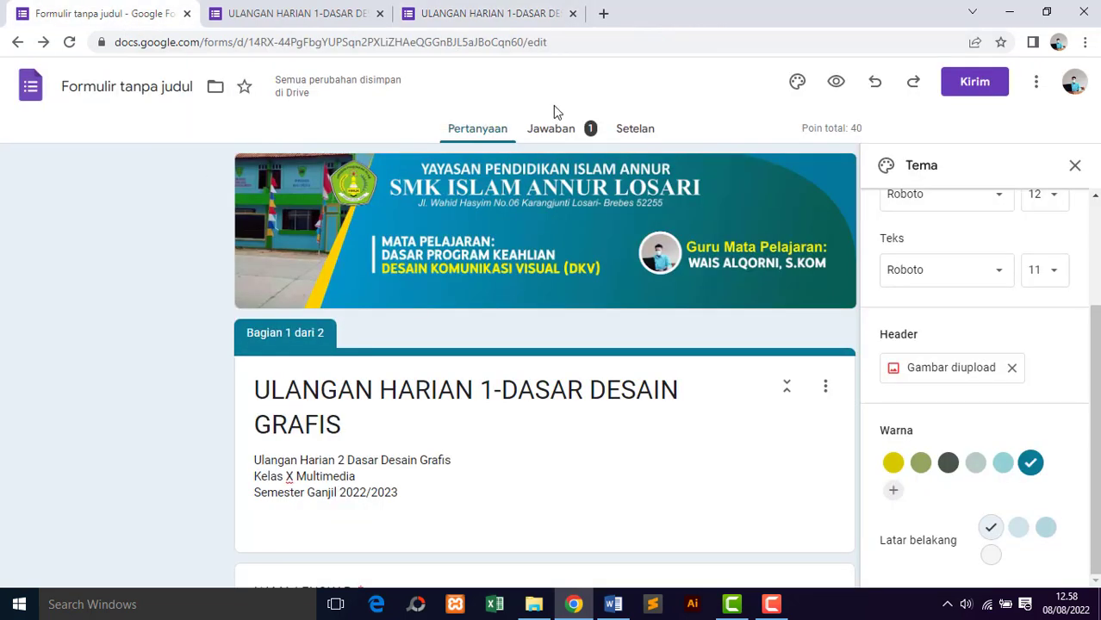
pyautogui.click(566, 134)
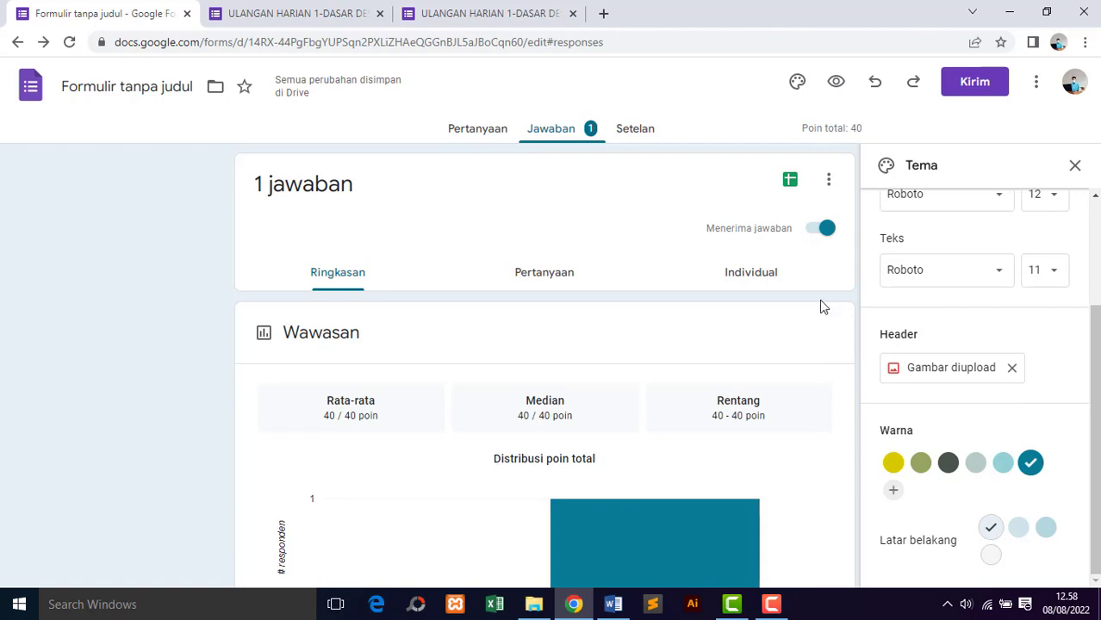
pyautogui.click(790, 182)
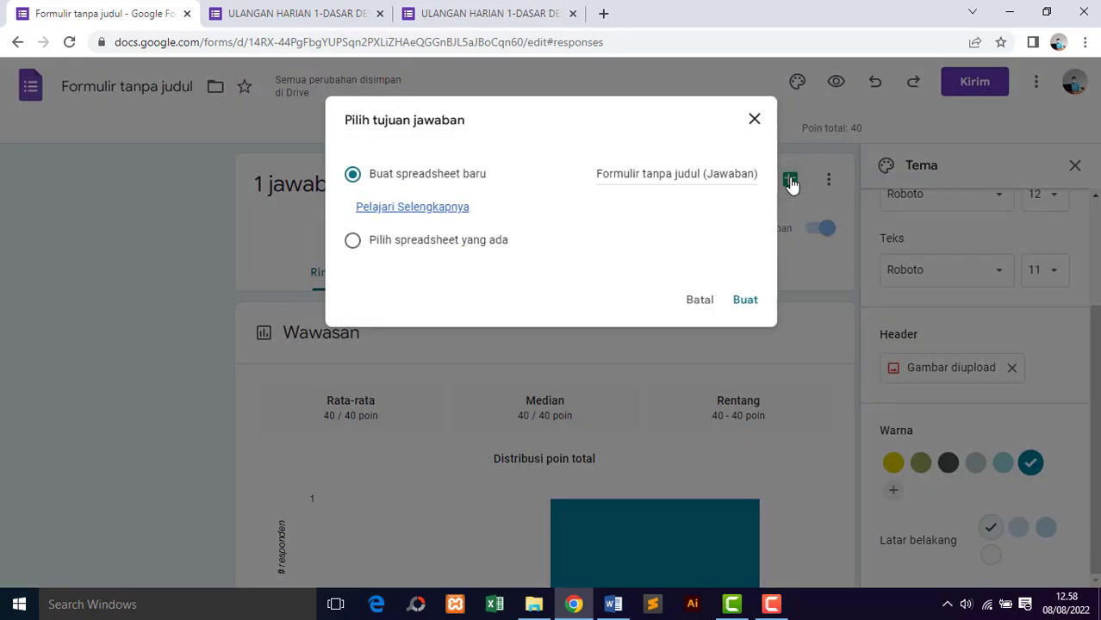
pyautogui.click(745, 303)
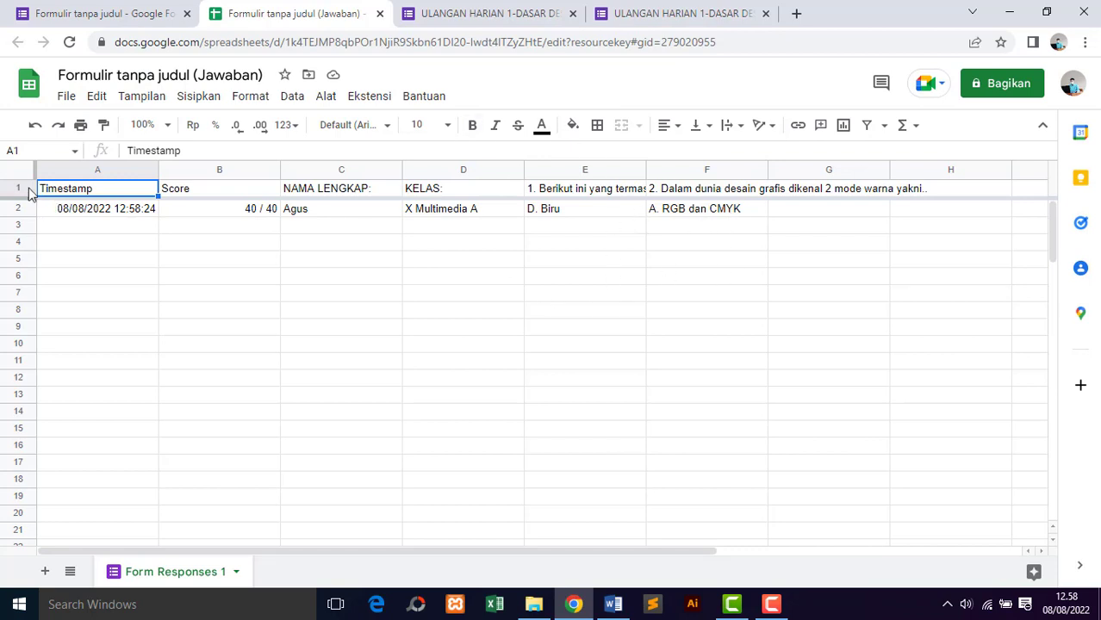
# Examine the file formats offered for downloading the response spreadsheet, and return to the form's responses.
pyautogui.click(67, 96)
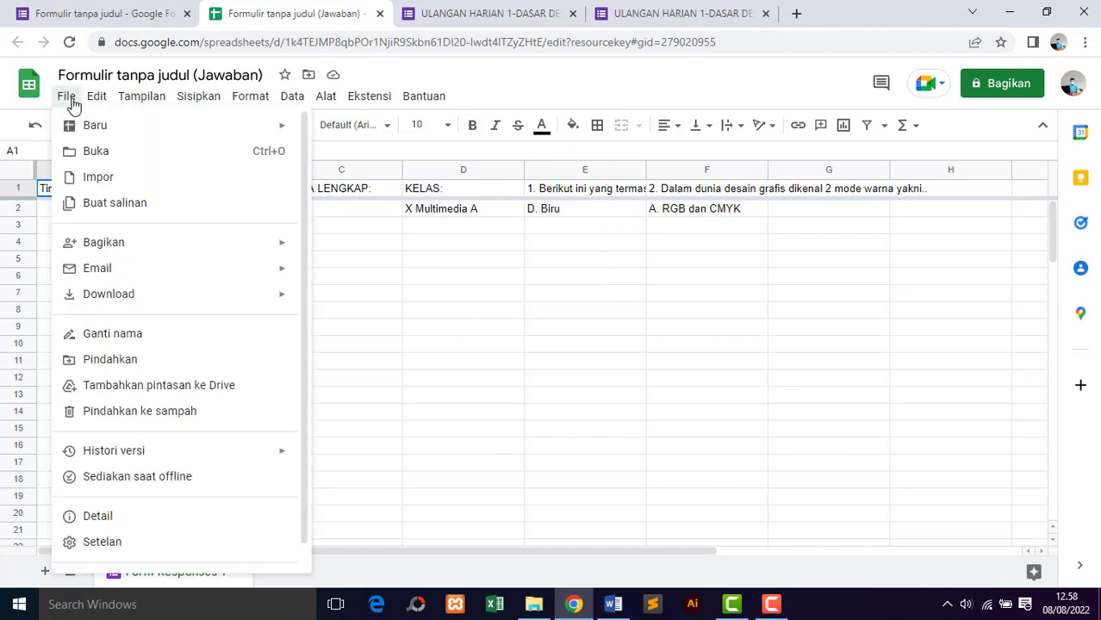
pyautogui.moveTo(133, 293)
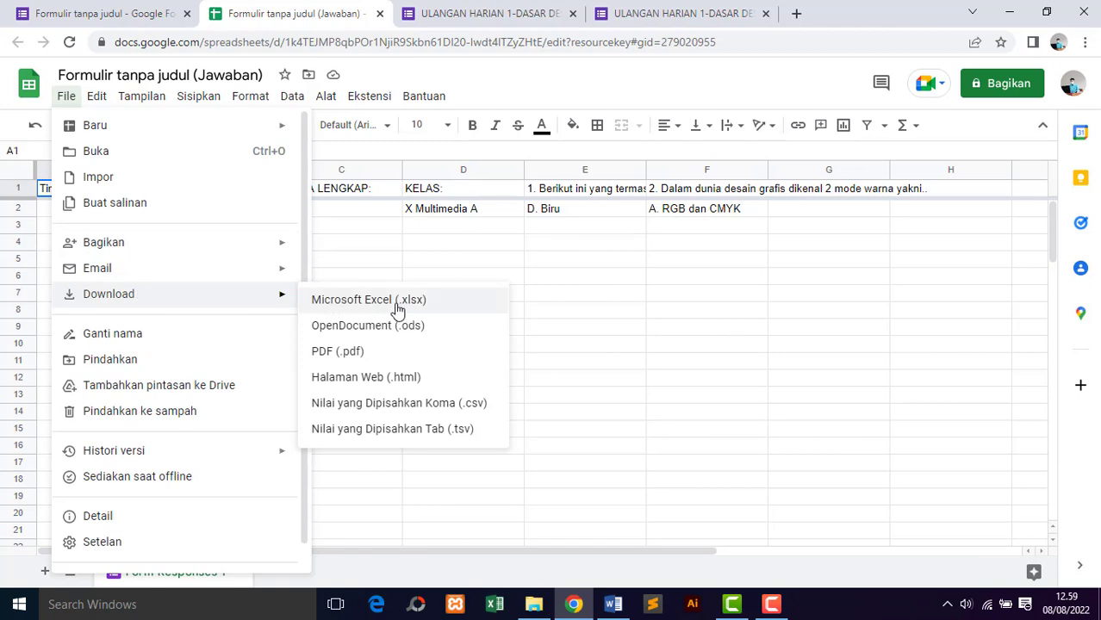
pyautogui.click(125, 15)
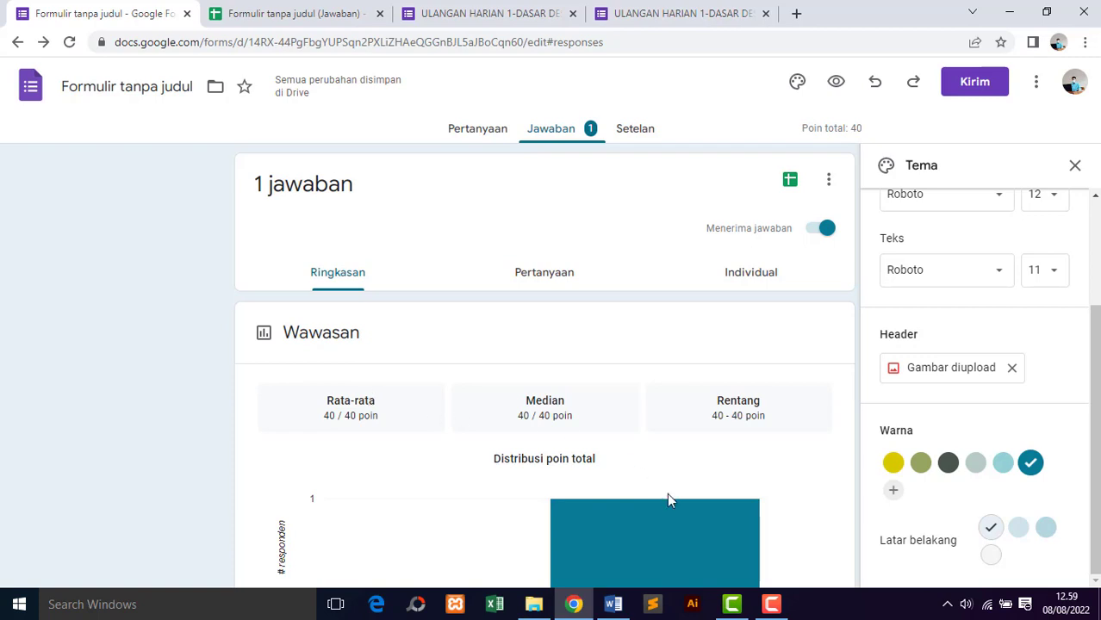
pyautogui.click(771, 604)
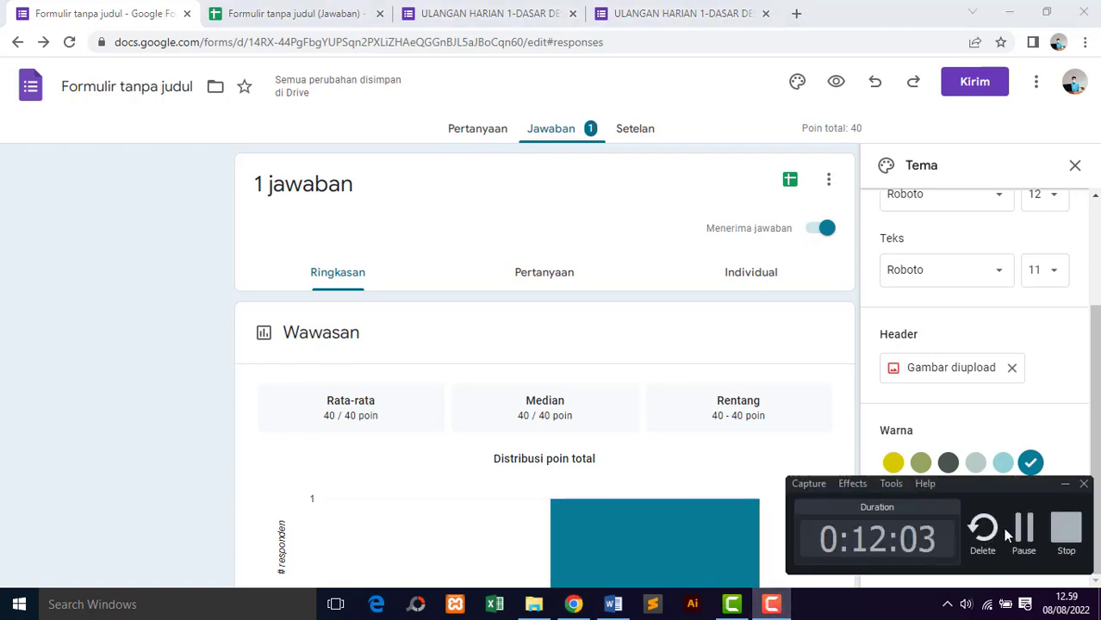
pyautogui.click(125, 16)
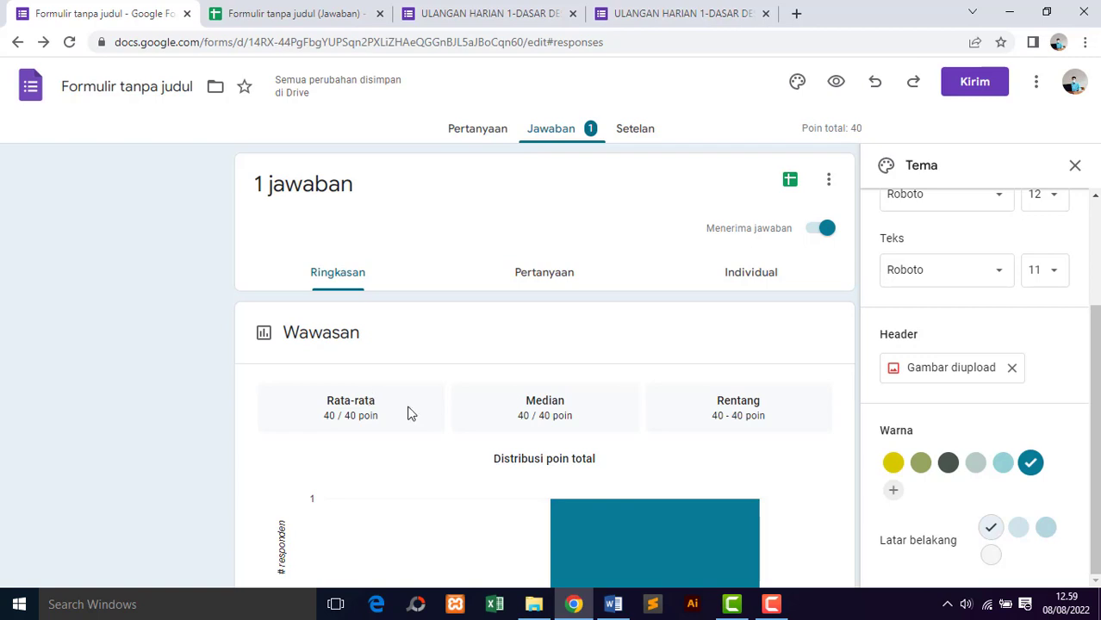
pyautogui.click(771, 604)
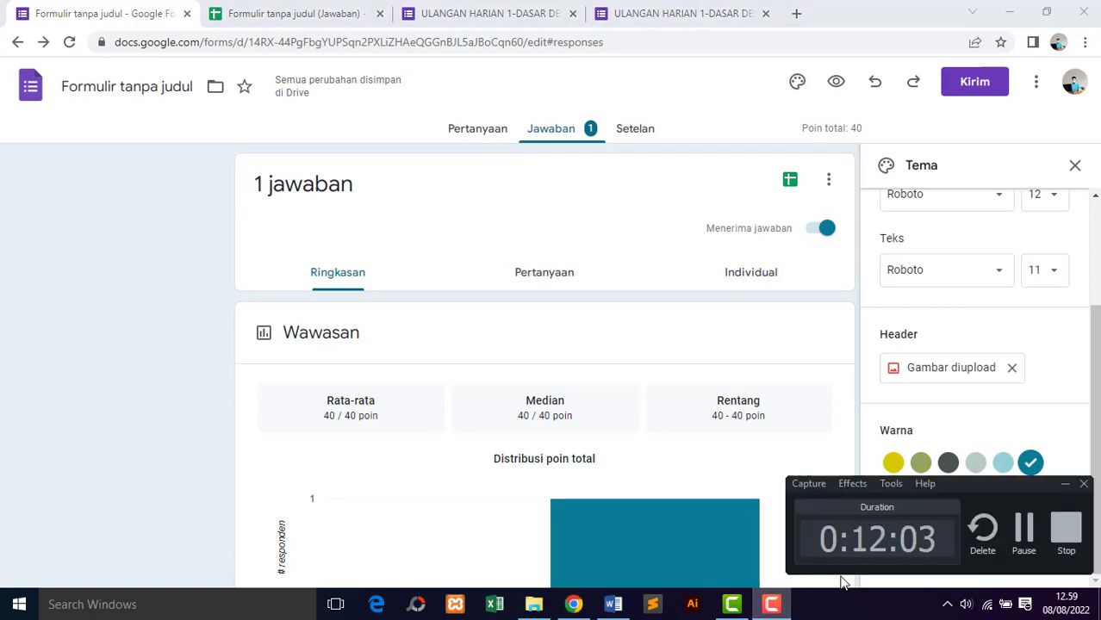